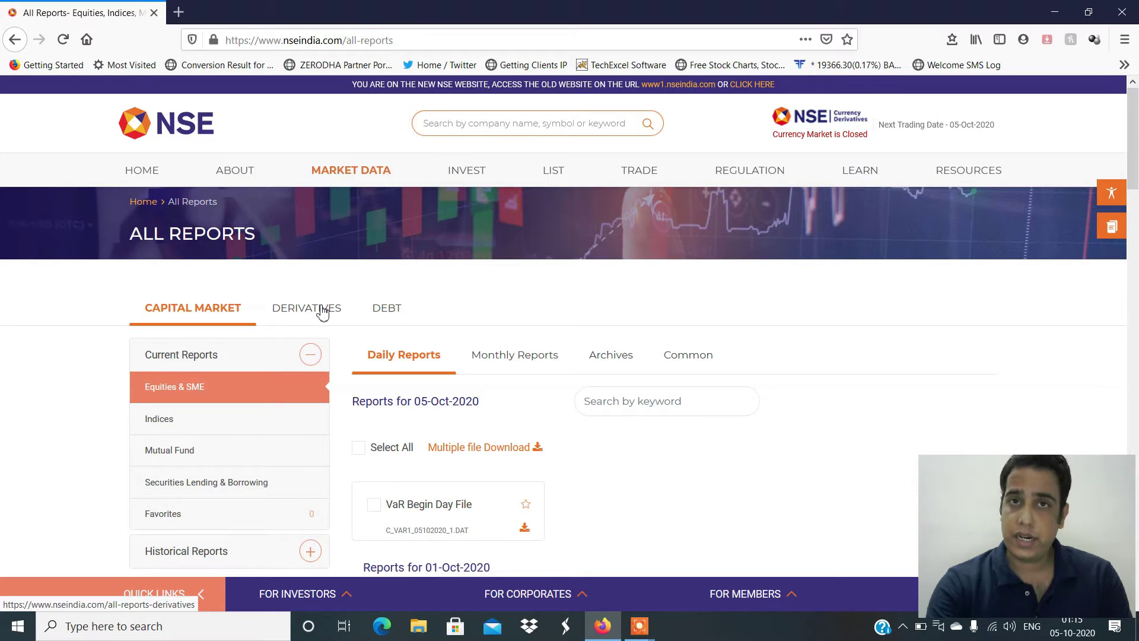
- Open the archived equity derivatives reports and set the report date to 30-Sep-2020
left_click(321, 308)
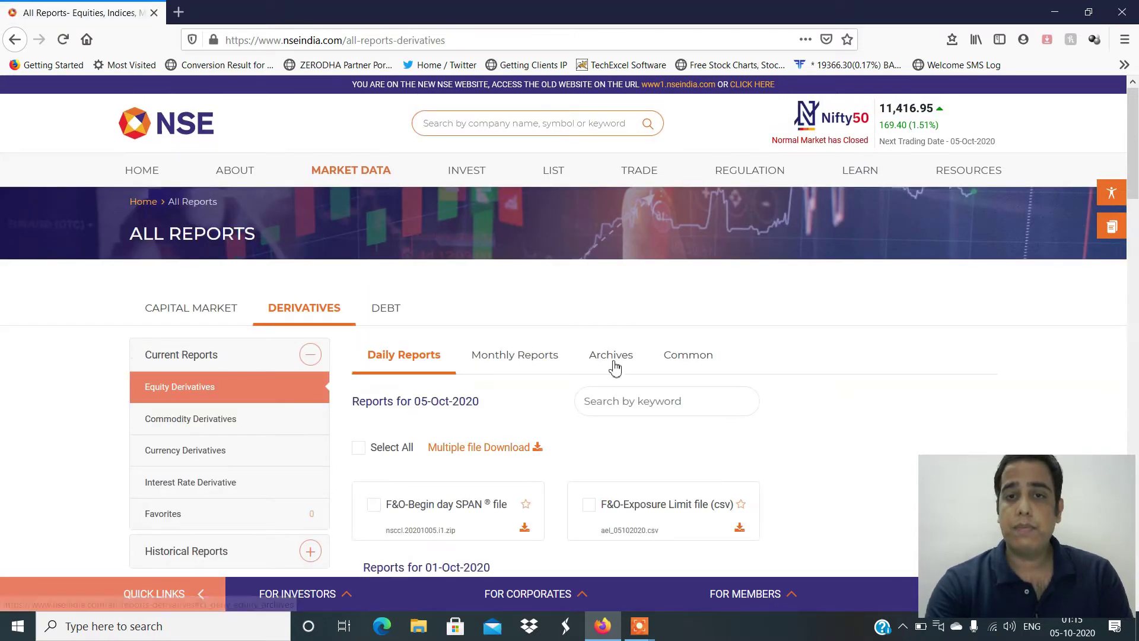
left_click(608, 355)
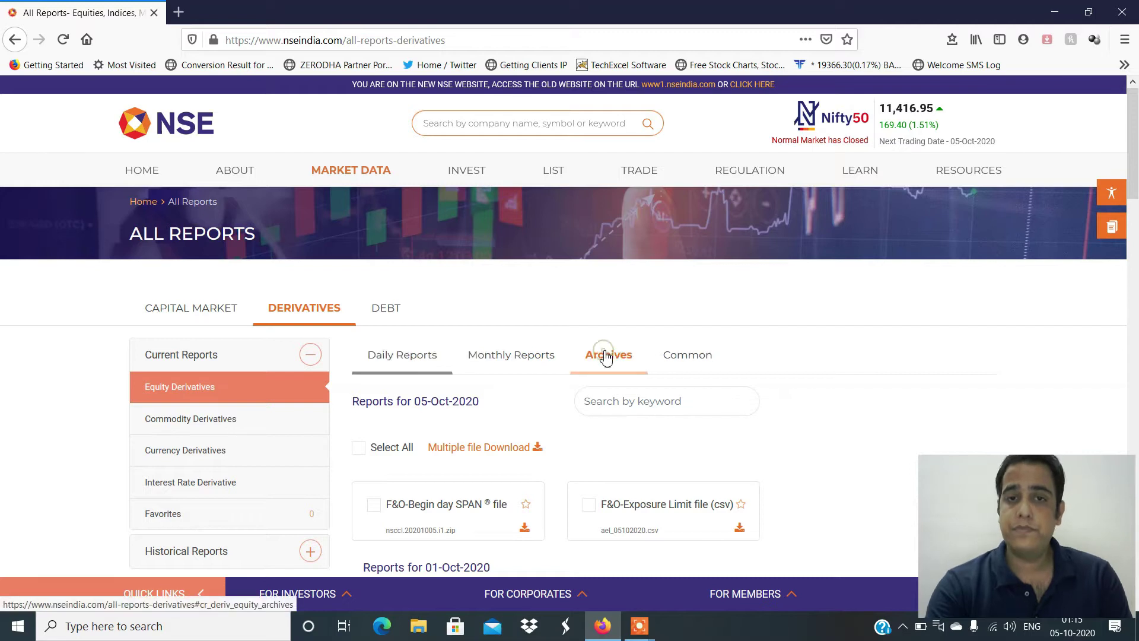
scroll(657, 295, "down", 3)
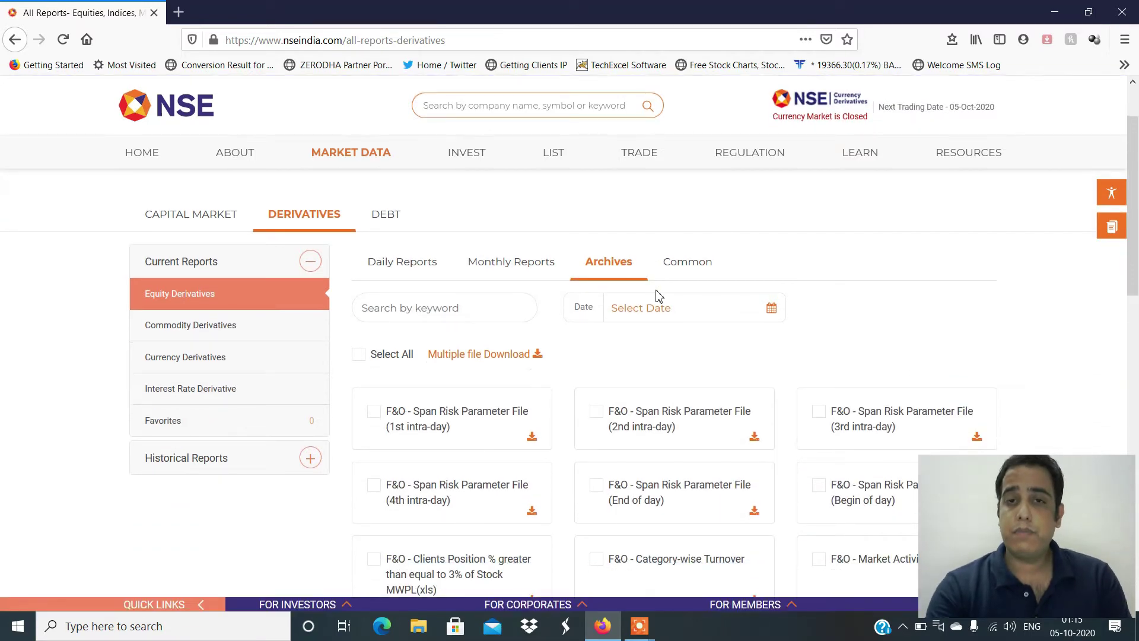
left_click(773, 311)
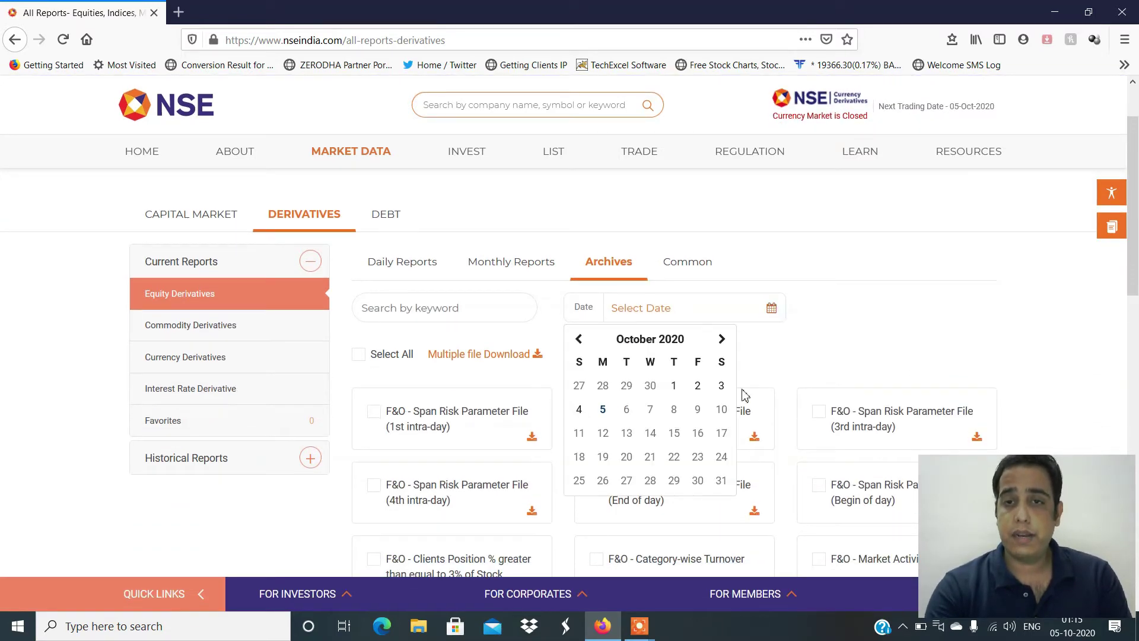
left_click(651, 386)
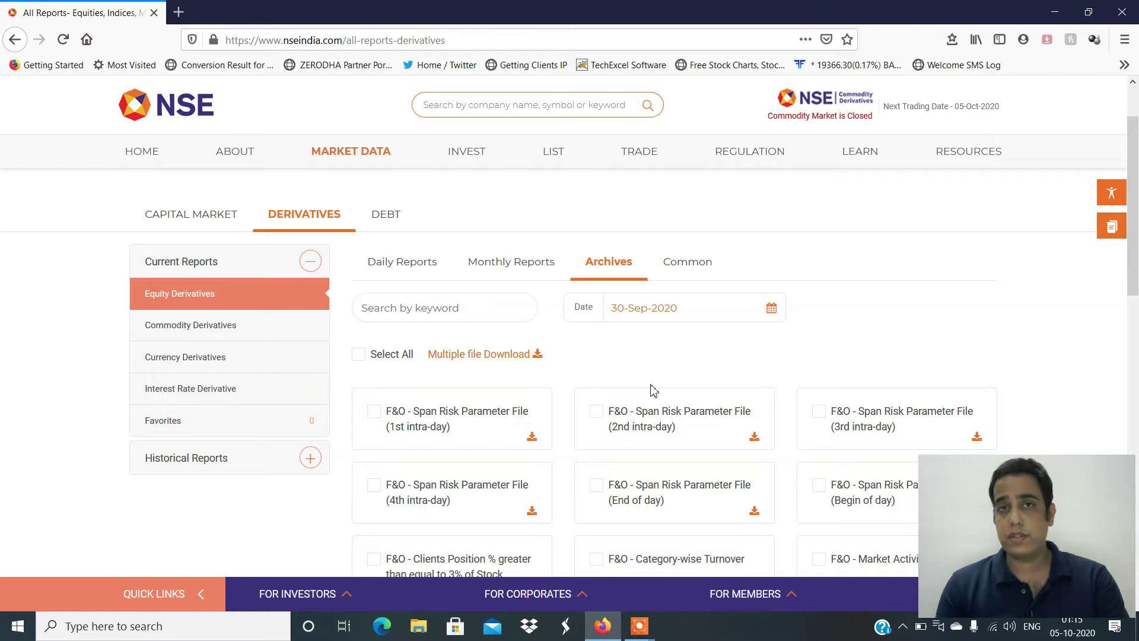
- Search the archived reports for "bhav" and download the F&O - Bhavcopy(csv) file
left_click(379, 308)
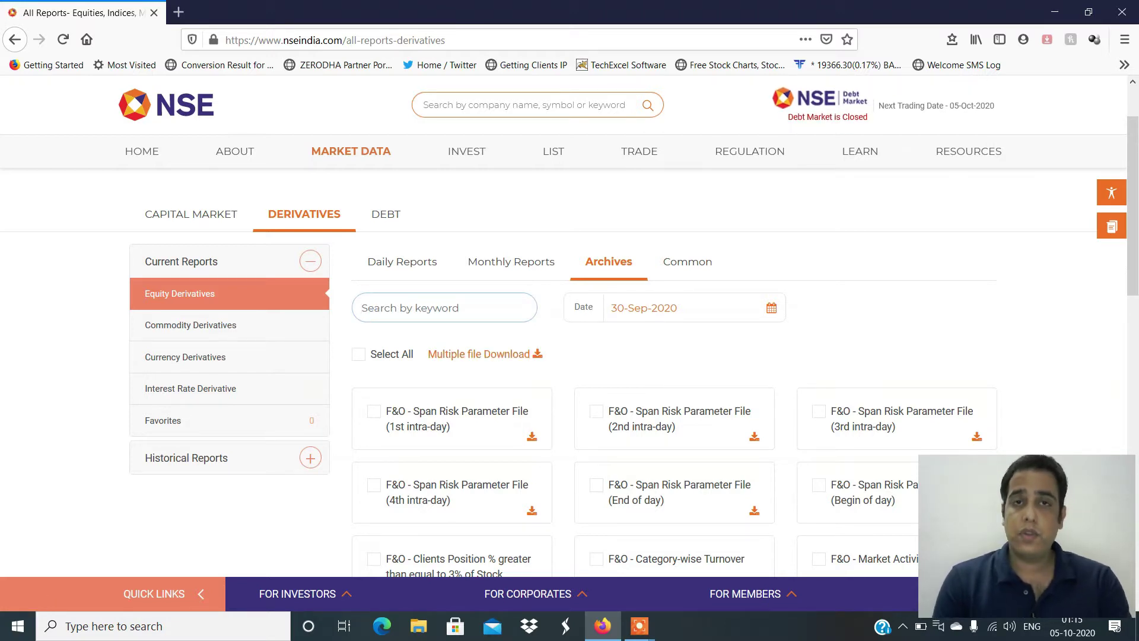
type("bhav")
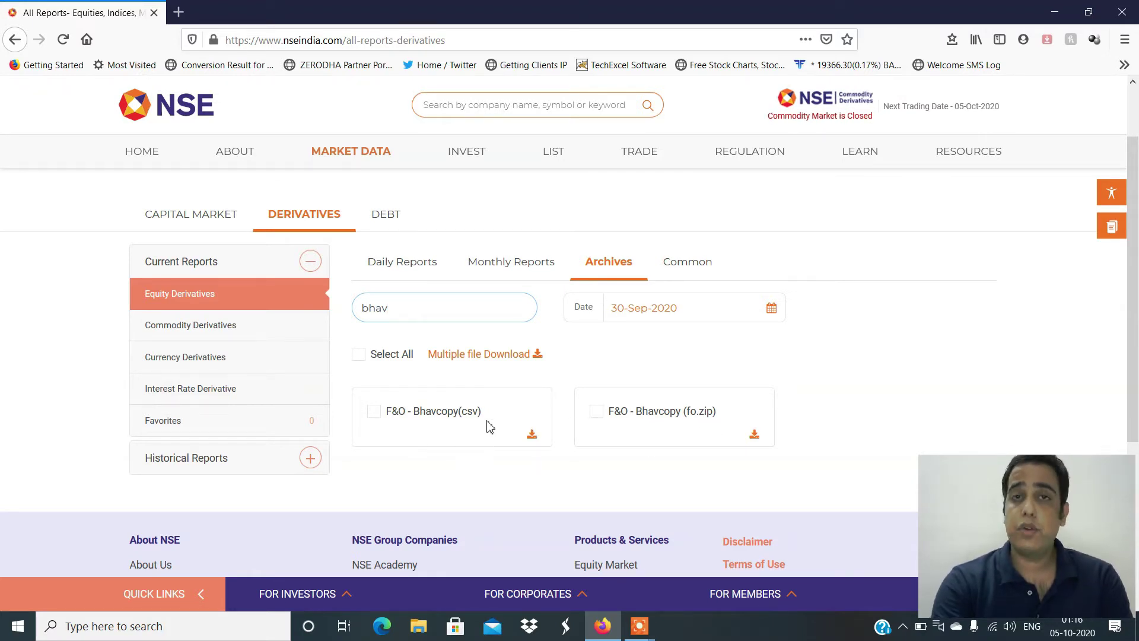
left_click(534, 437)
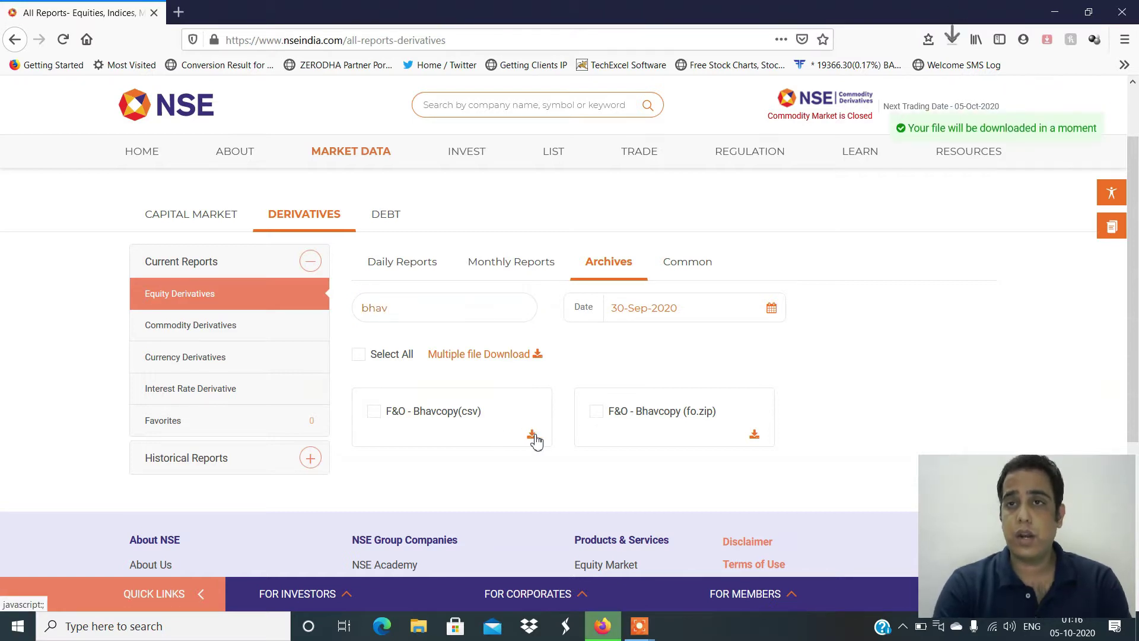
- Open the downloaded archive fo30SEP2020bhav.csv(2).zip and open fo30SEP2020bhav.csv from it in Excel
left_click(951, 39)
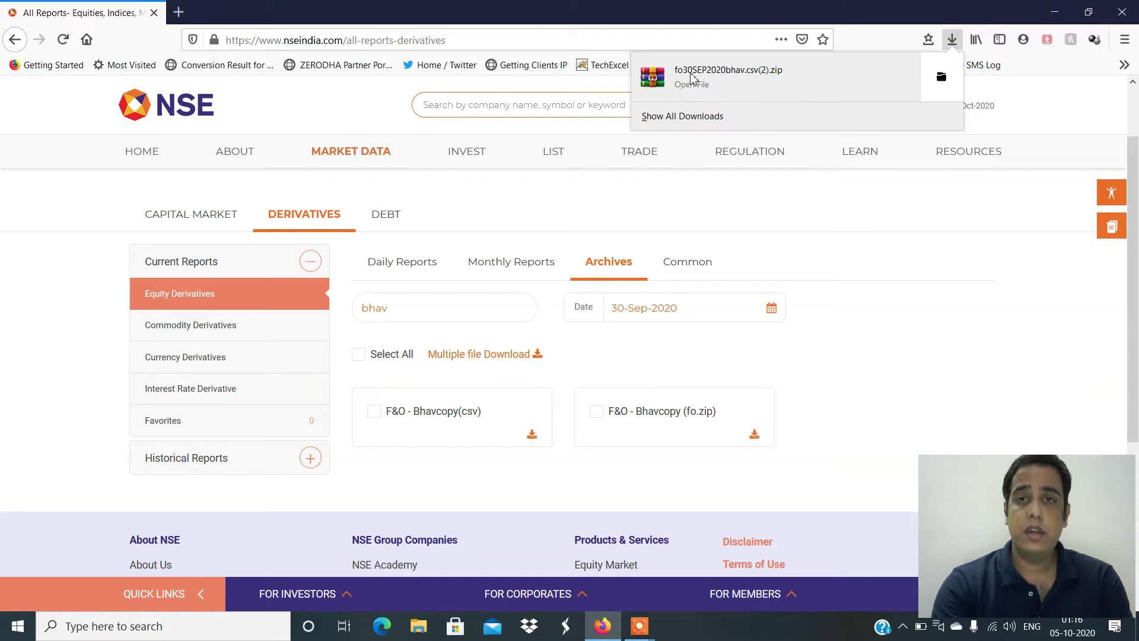
left_click(765, 84)
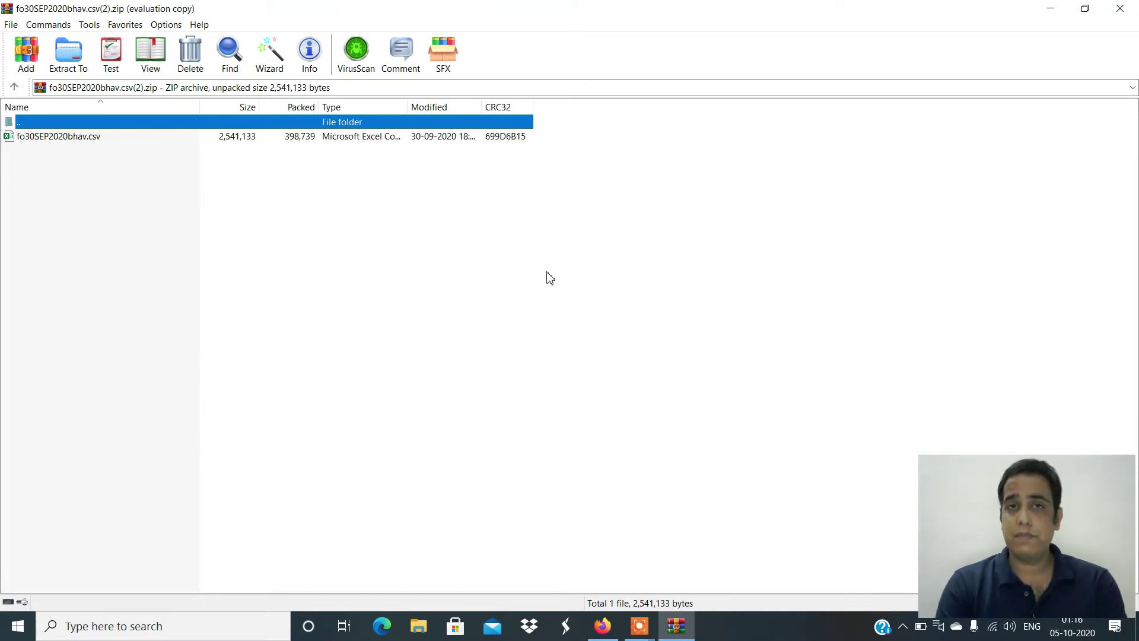
left_click(59, 145)
double_click(55, 139)
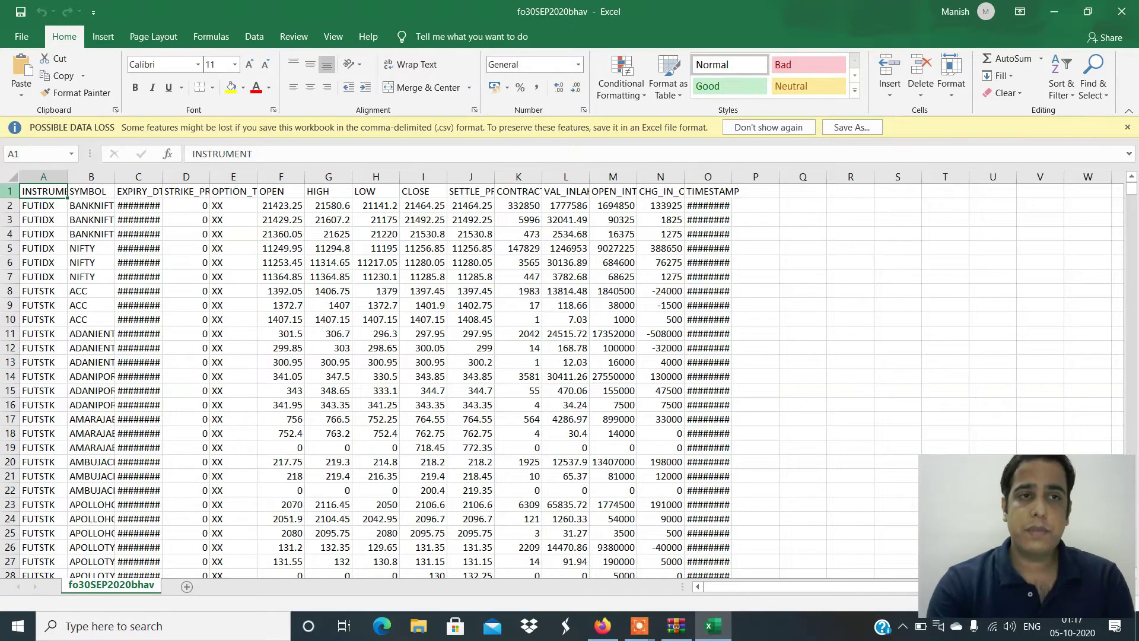
- Turn on filtering for the header row of the bhavcopy sheet
left_click(9, 191)
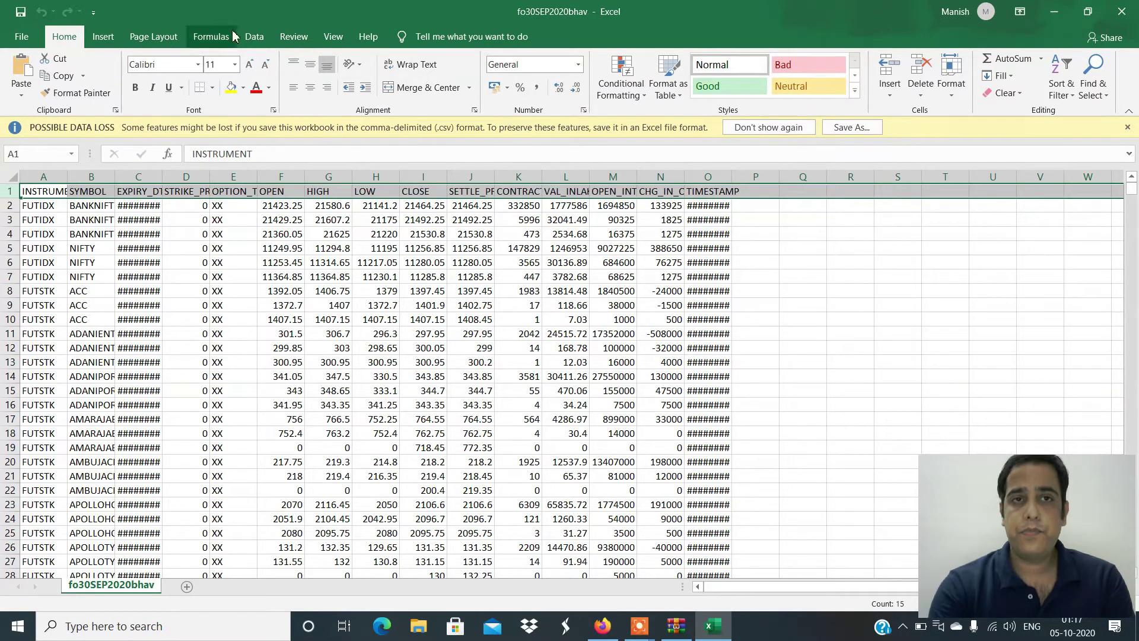
left_click(254, 36)
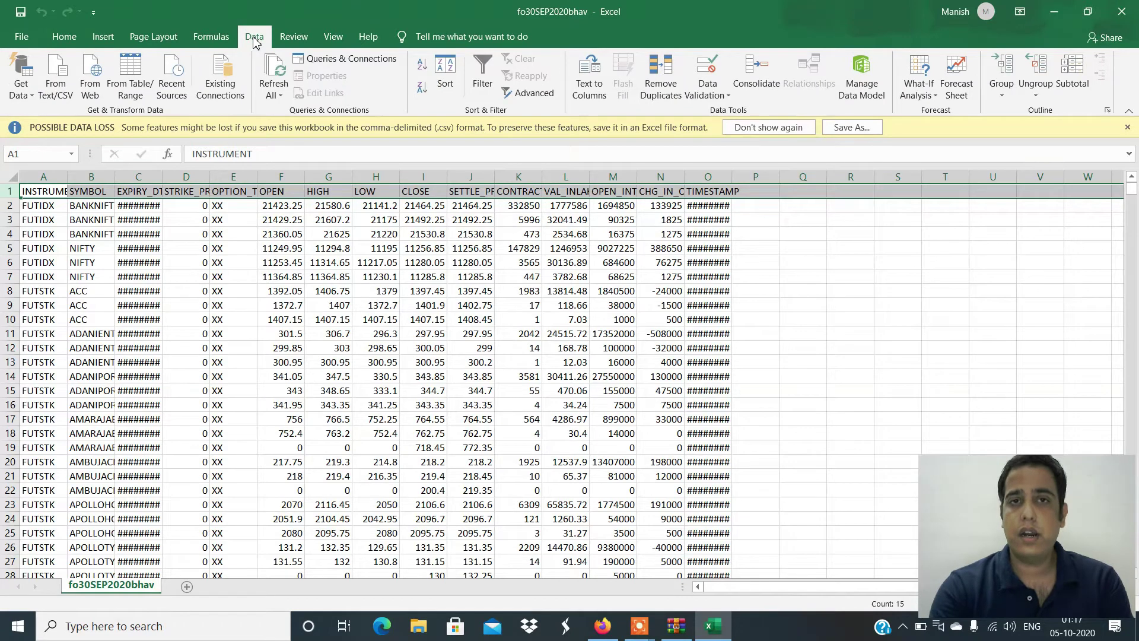
left_click(484, 73)
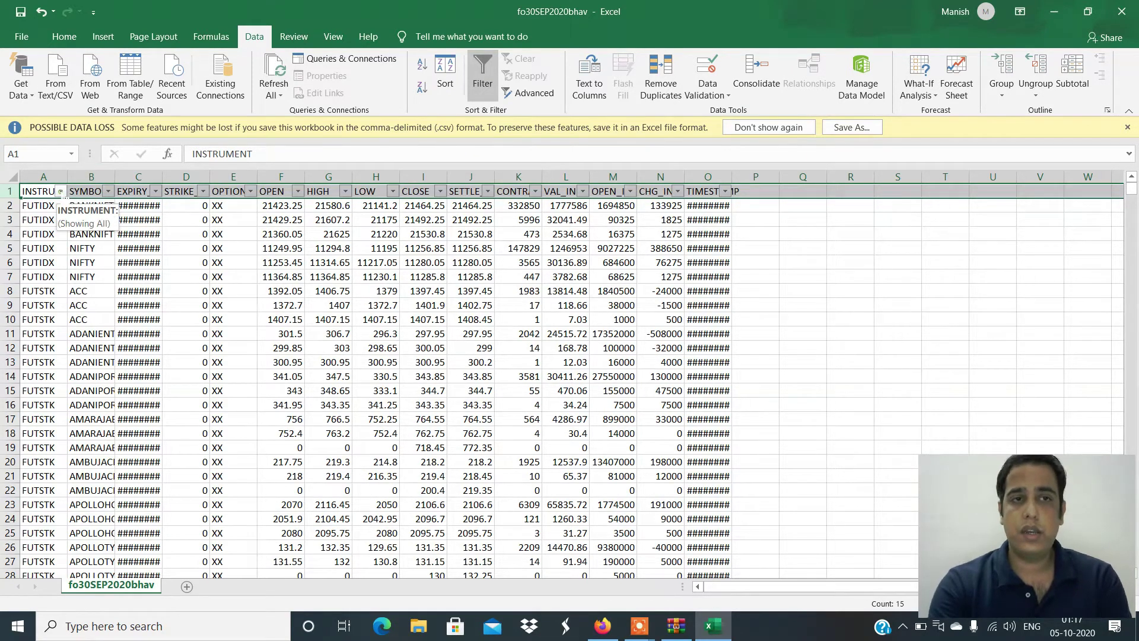
- Filter the INSTRUMENT column to show only FUTIDX and FUTSTK
left_click(60, 191)
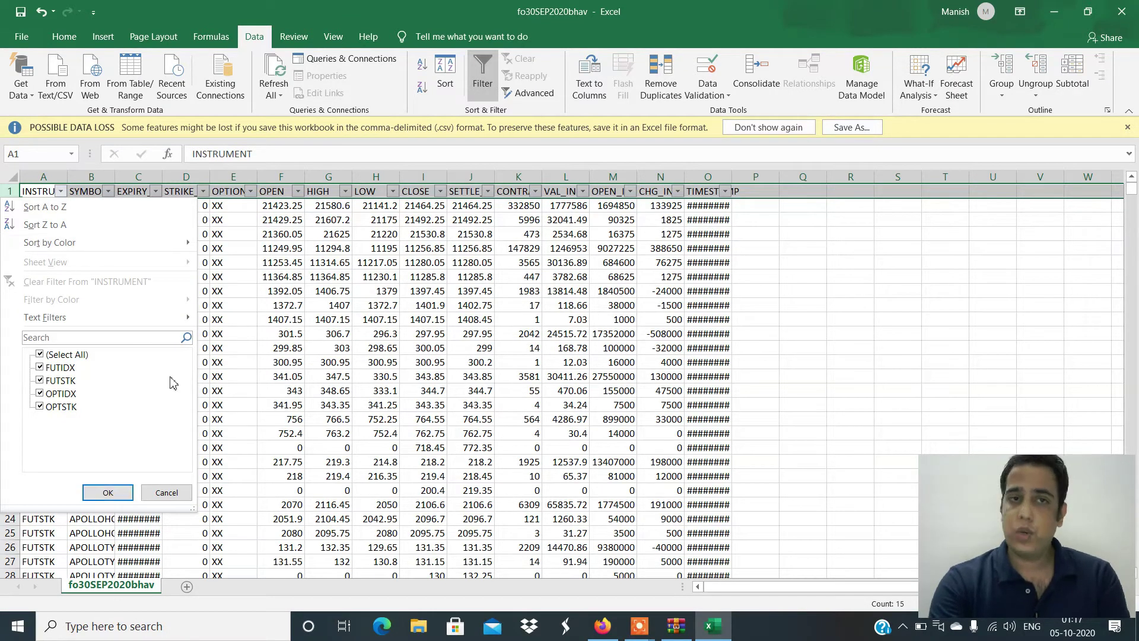
left_click(70, 356)
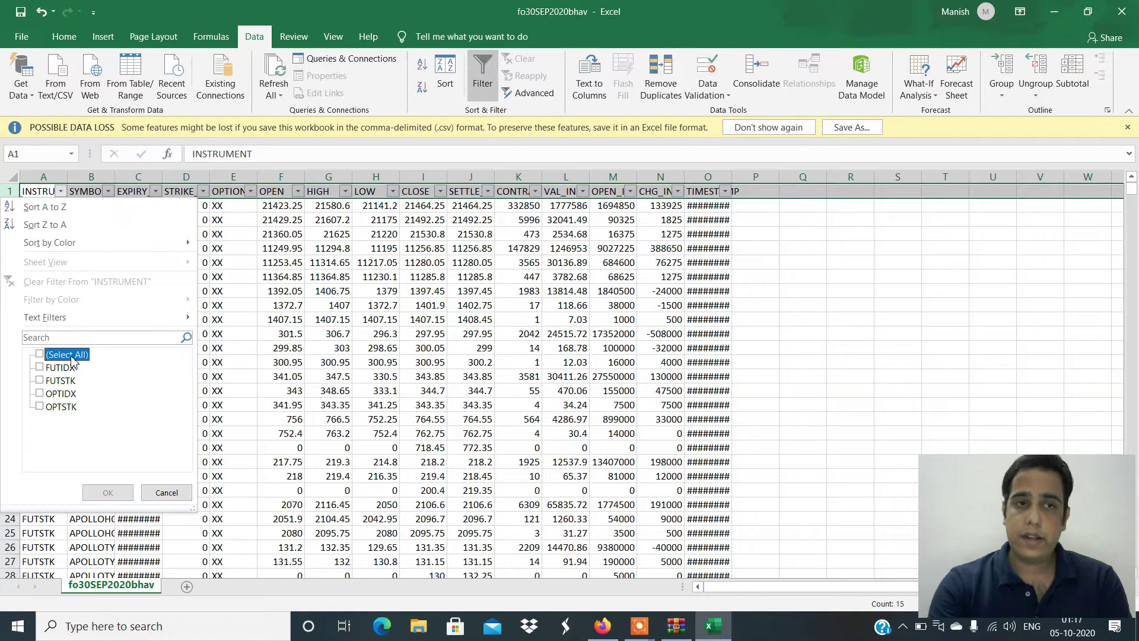
left_click(60, 368)
left_click(60, 381)
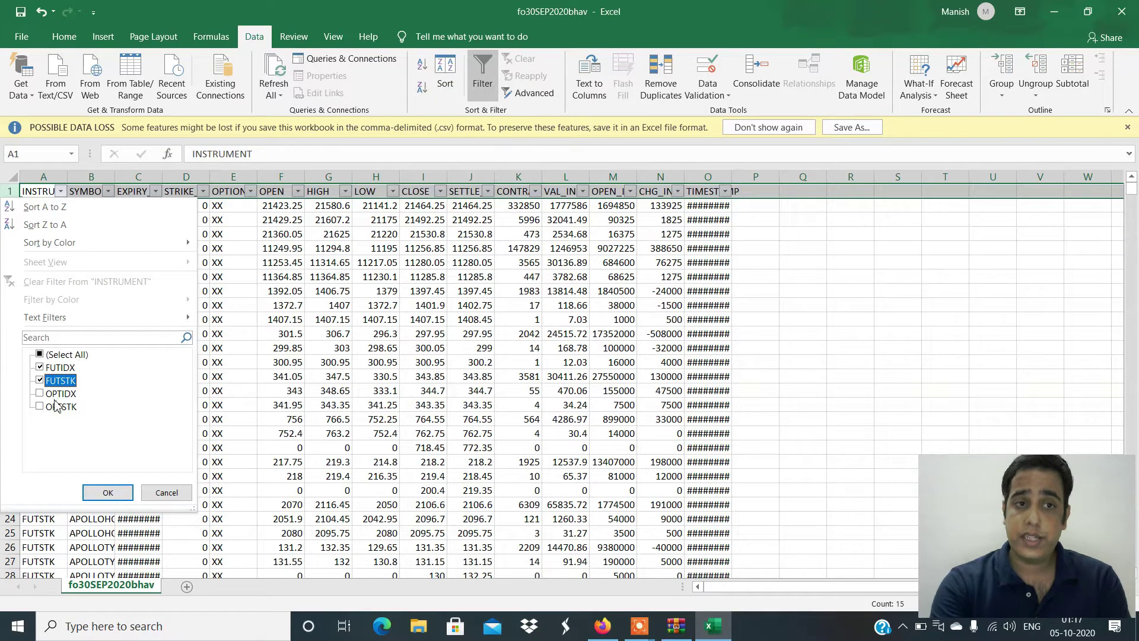
left_click(108, 492)
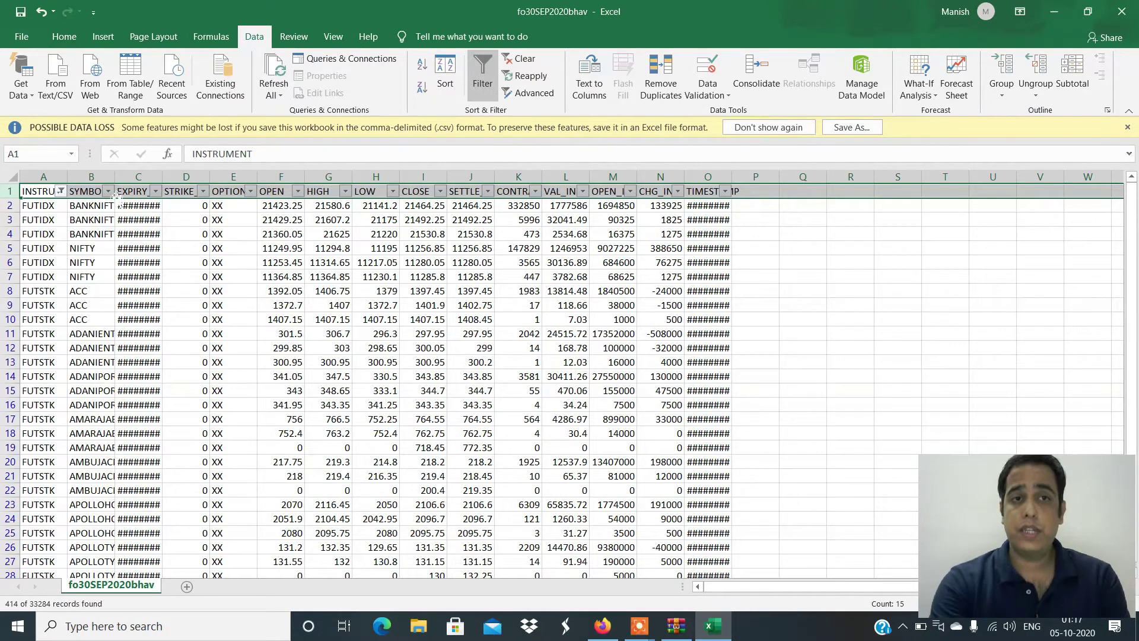
- Filter the EXPIRY_DT column to show only the 29 October 2020 expiry
left_click(156, 191)
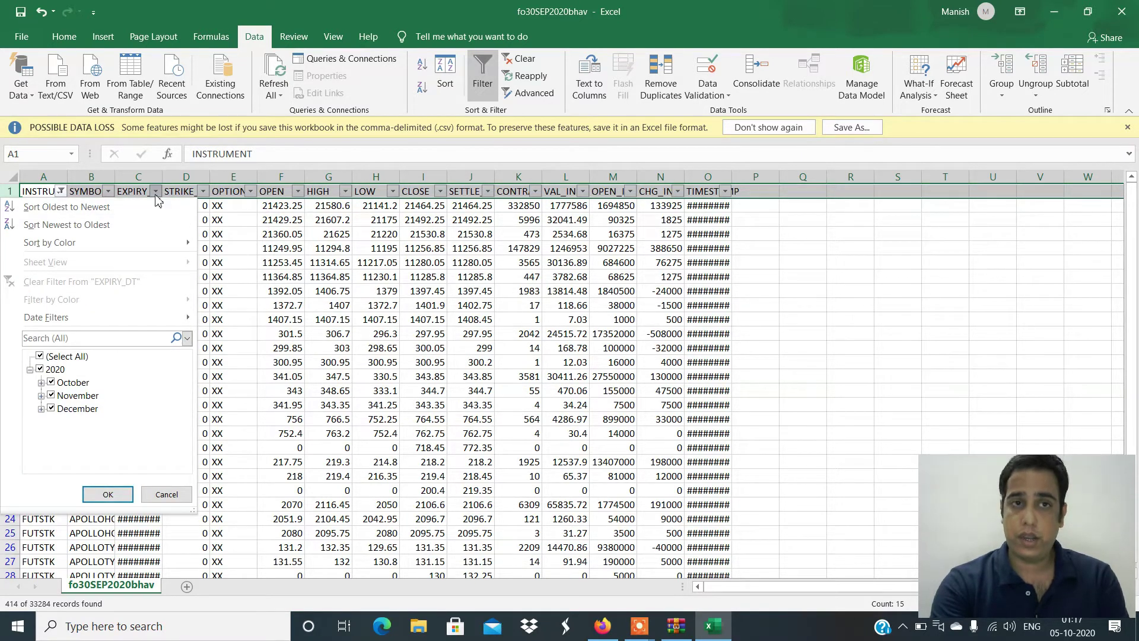
left_click(72, 358)
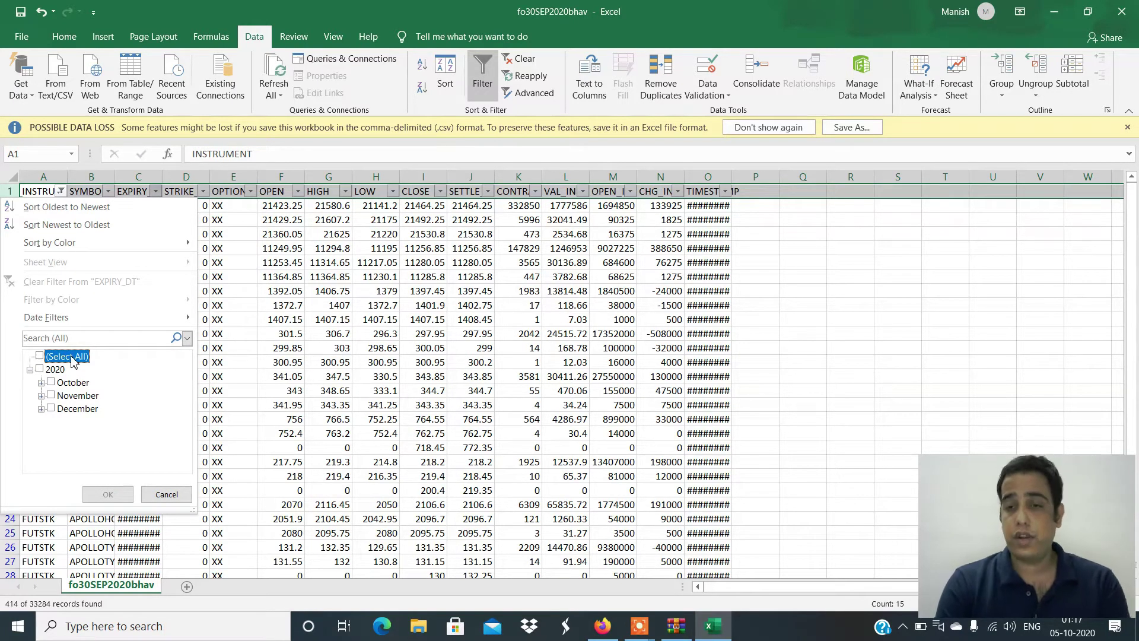
left_click(41, 383)
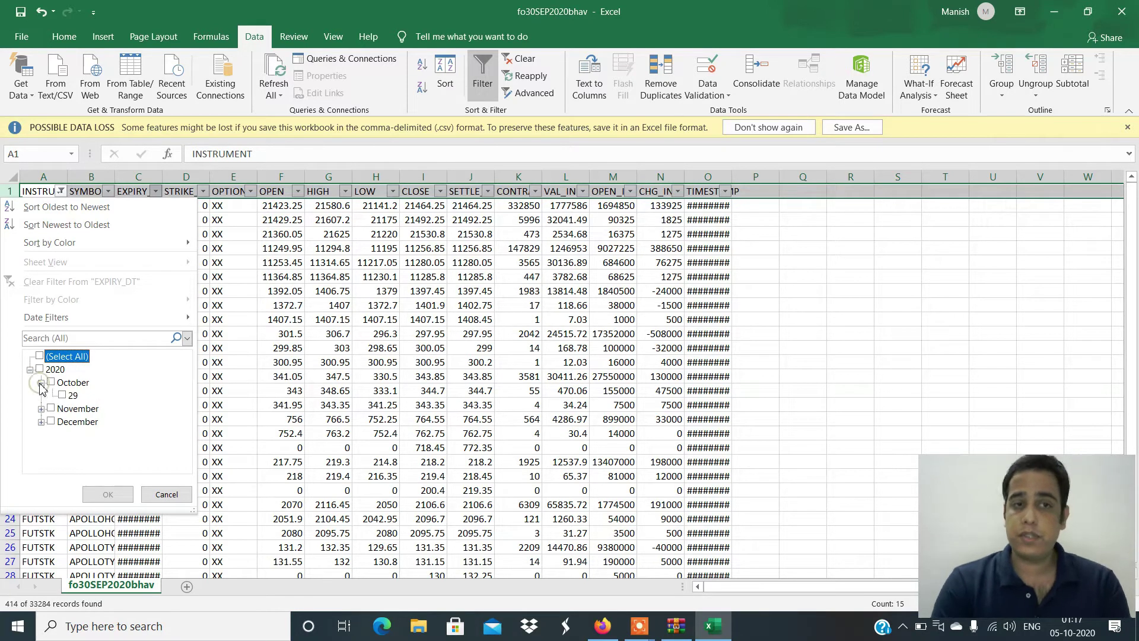
left_click(68, 398)
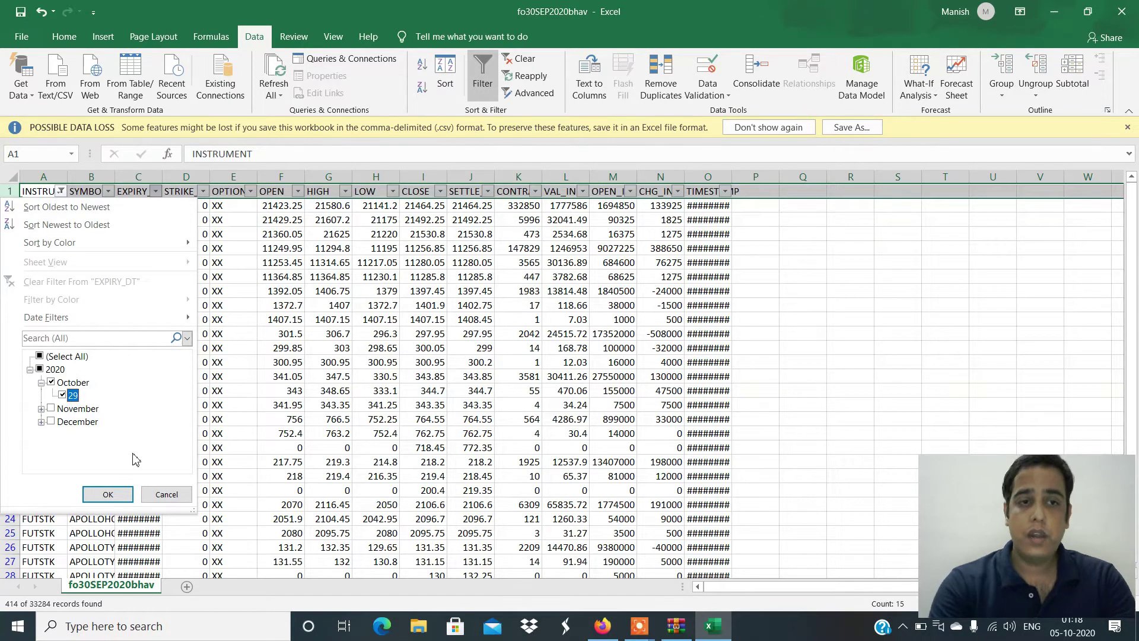
left_click(108, 495)
- Fit all column widths to their contents and check the TIMESTAMP and EXPIRY_DT columns
key("ctrl+a")
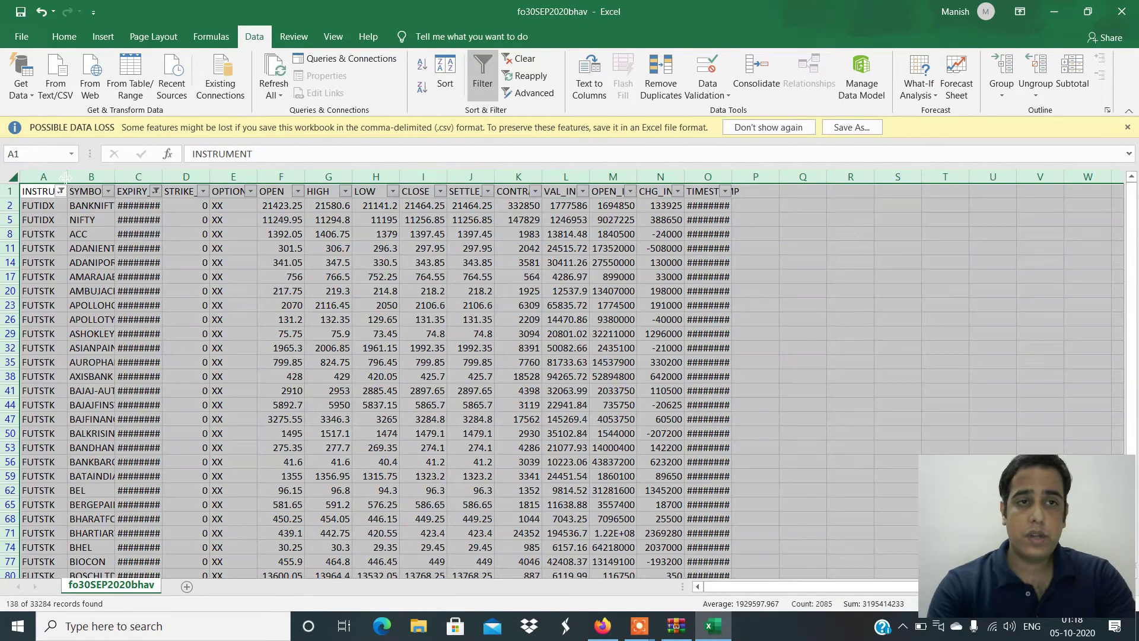
double_click(67, 176)
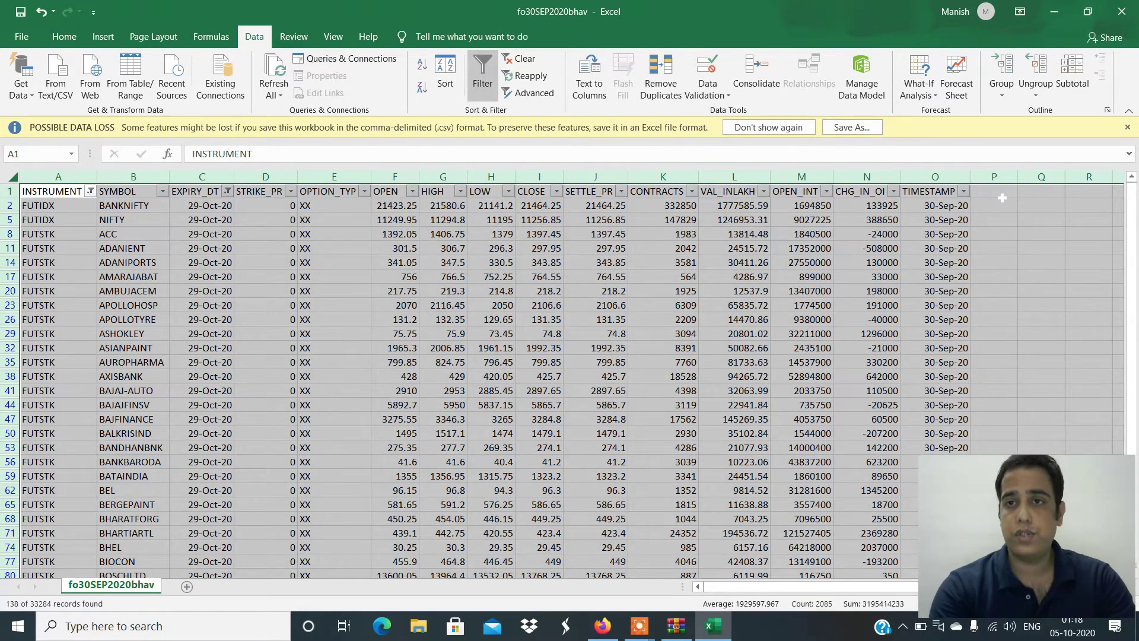
left_click(944, 175)
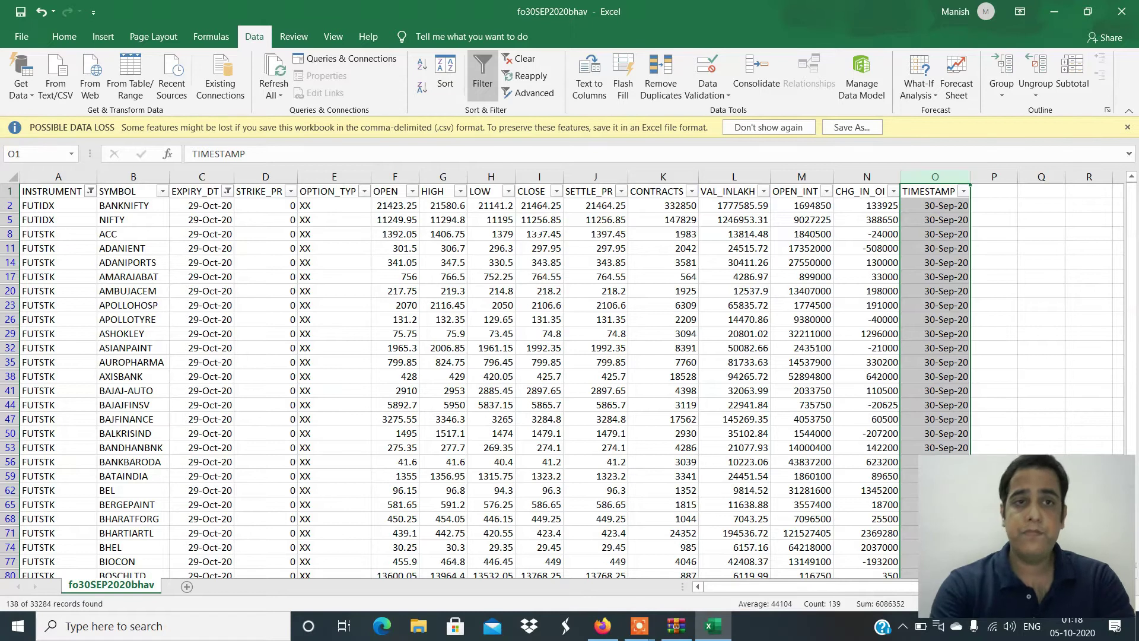
left_click(208, 174)
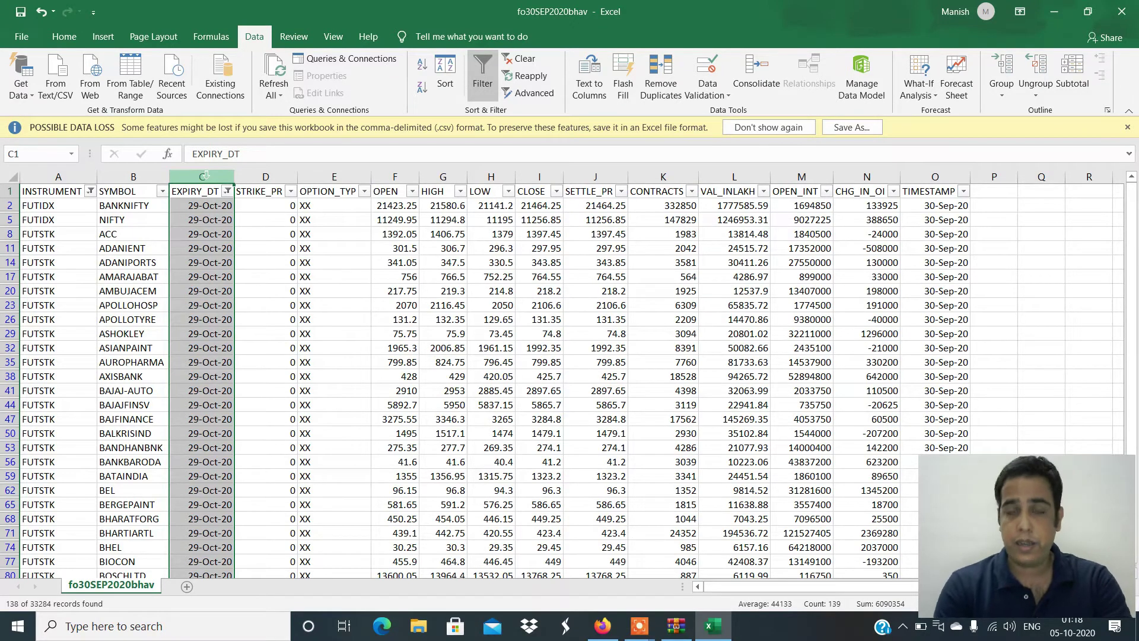
- Copy all filtered data rows below the header, from cell A2 across to column P and down to the last record
left_click(82, 174)
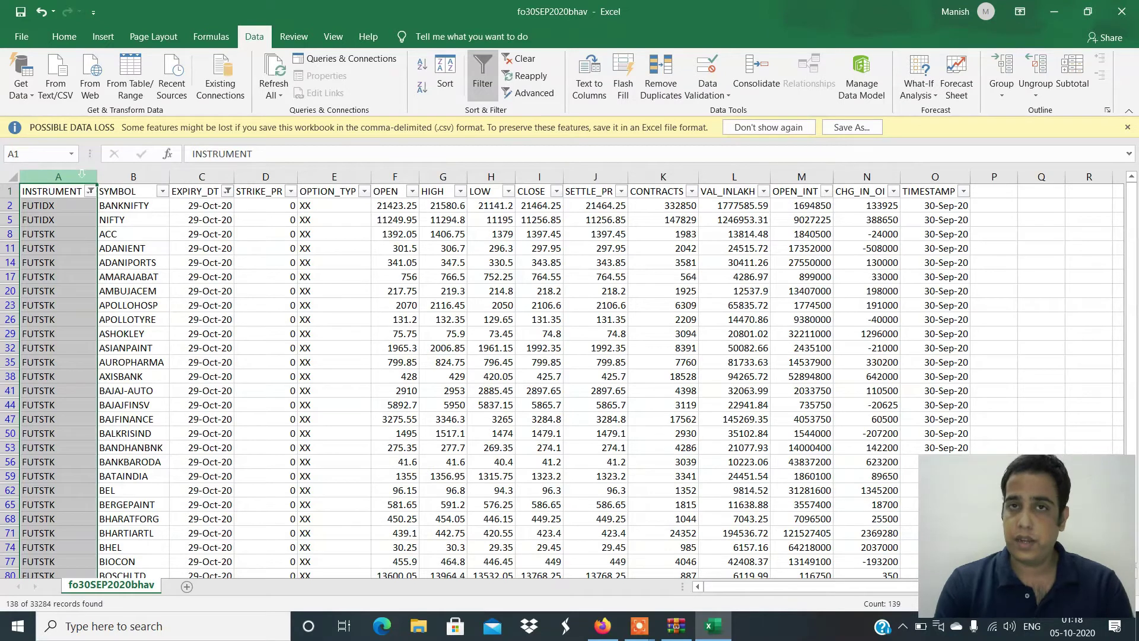
key("Down")
key("shift+Right")
key("shift+Right")
key("shift+Right")
key("shift+Right")
key("shift+Right")
key("shift+Right")
key("shift+Right")
key("shift+Right")
key("shift+Right")
key("shift+Right")
key("shift+Right")
key("shift+Right")
key("shift+Right")
key("shift+Right")
key("shift+Right")
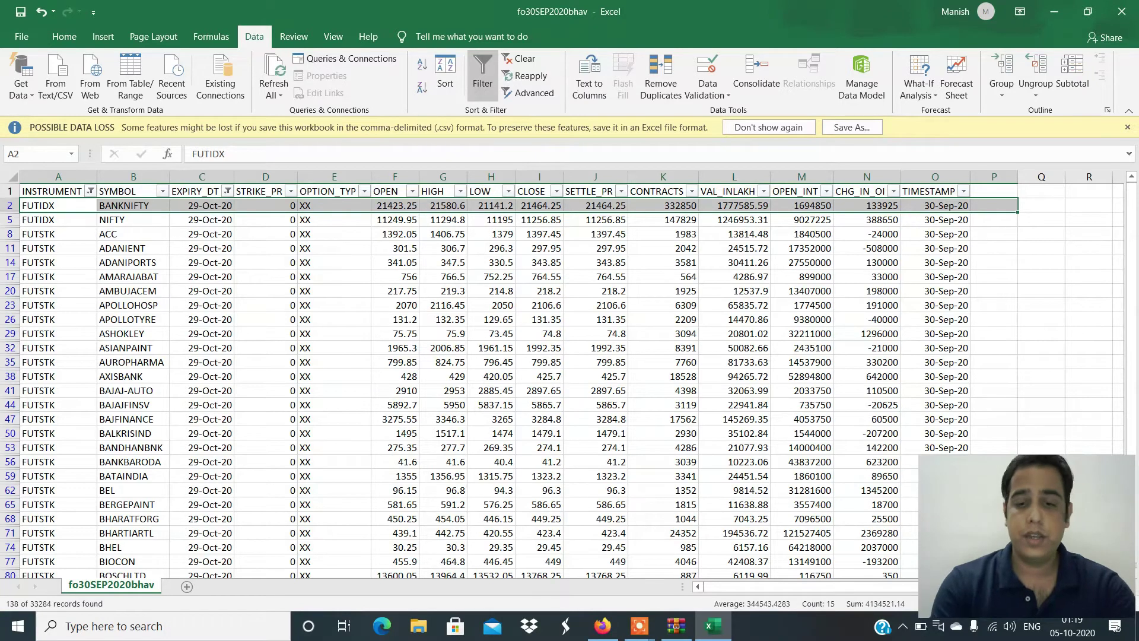
key("ctrl+shift+Down")
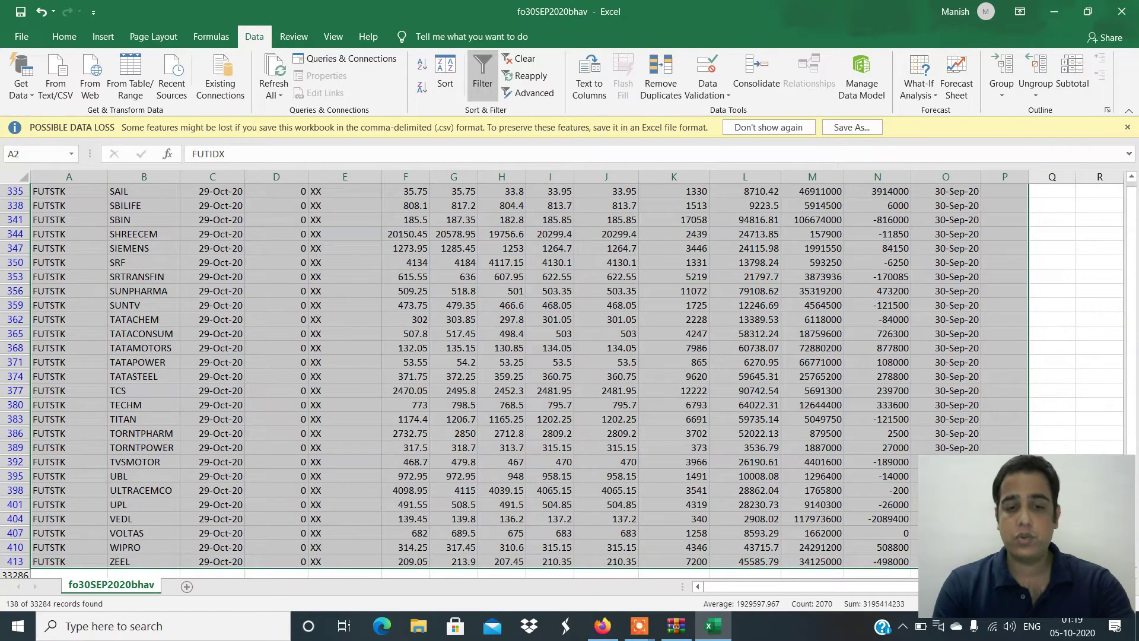
key("ctrl+c")
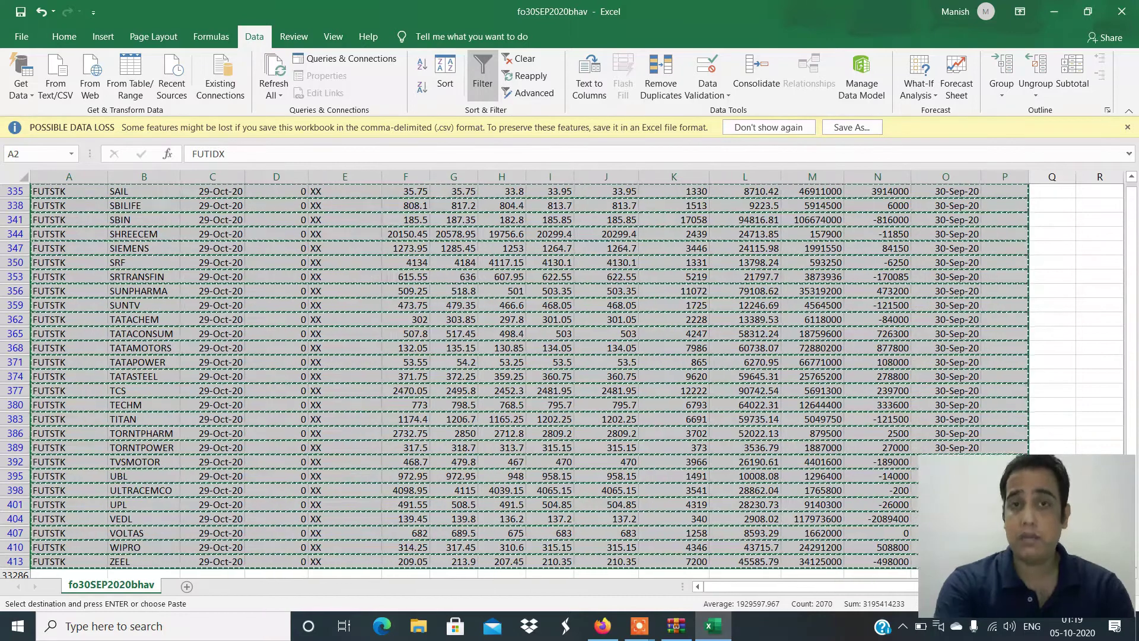
- Create a new blank workbook and paste the copied futures rows starting at cell A2
key("ctrl+n")
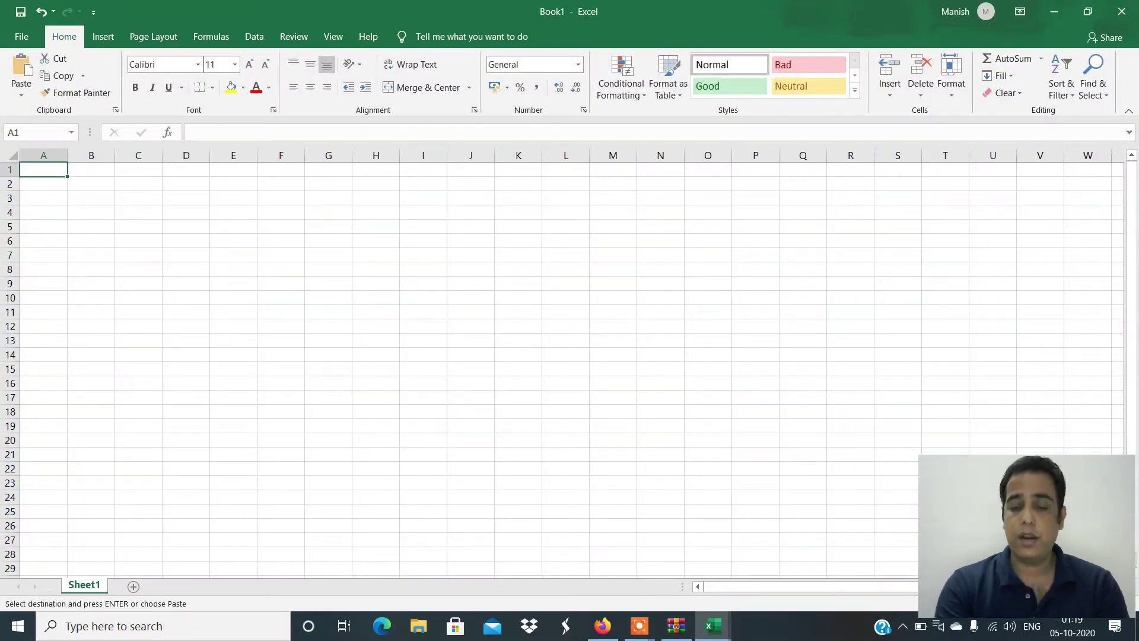
left_click(44, 183)
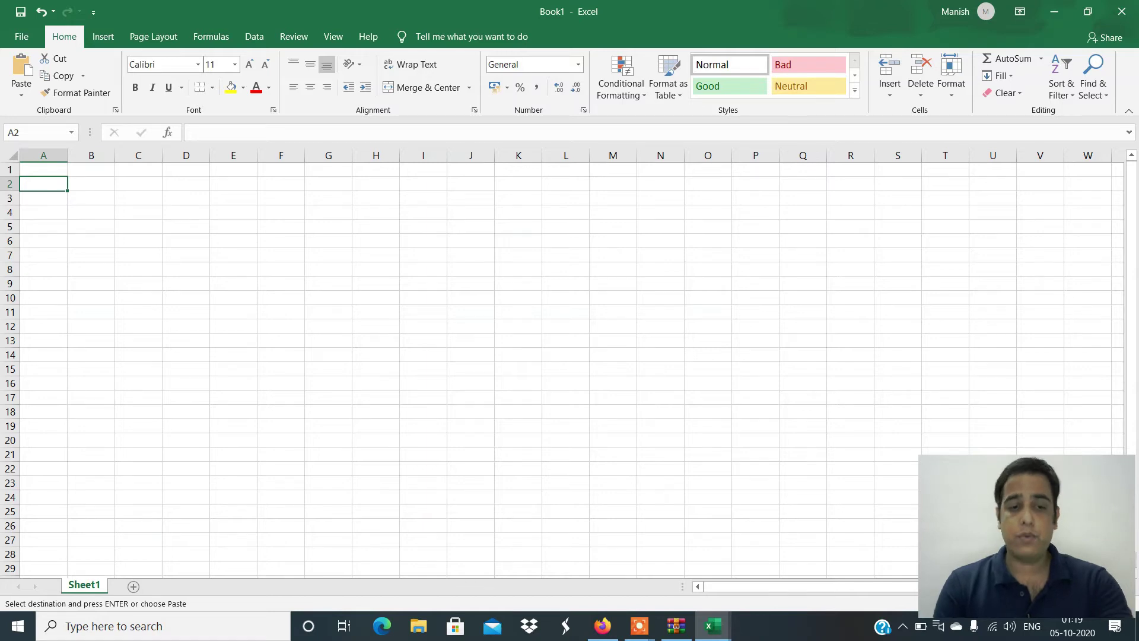
key("ctrl+v")
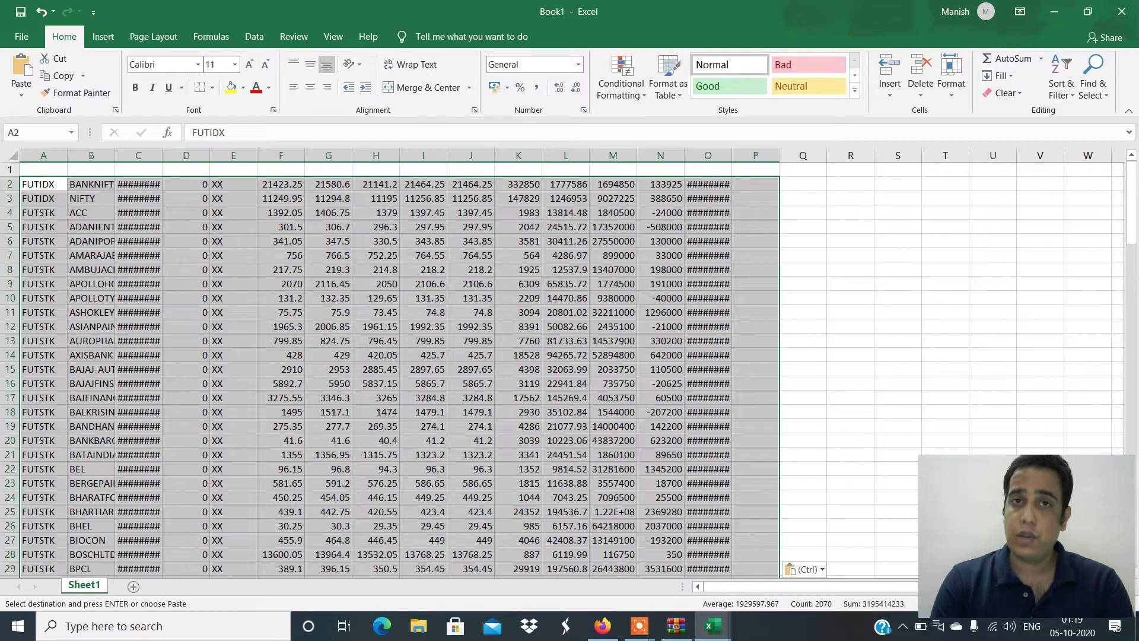
key("Escape")
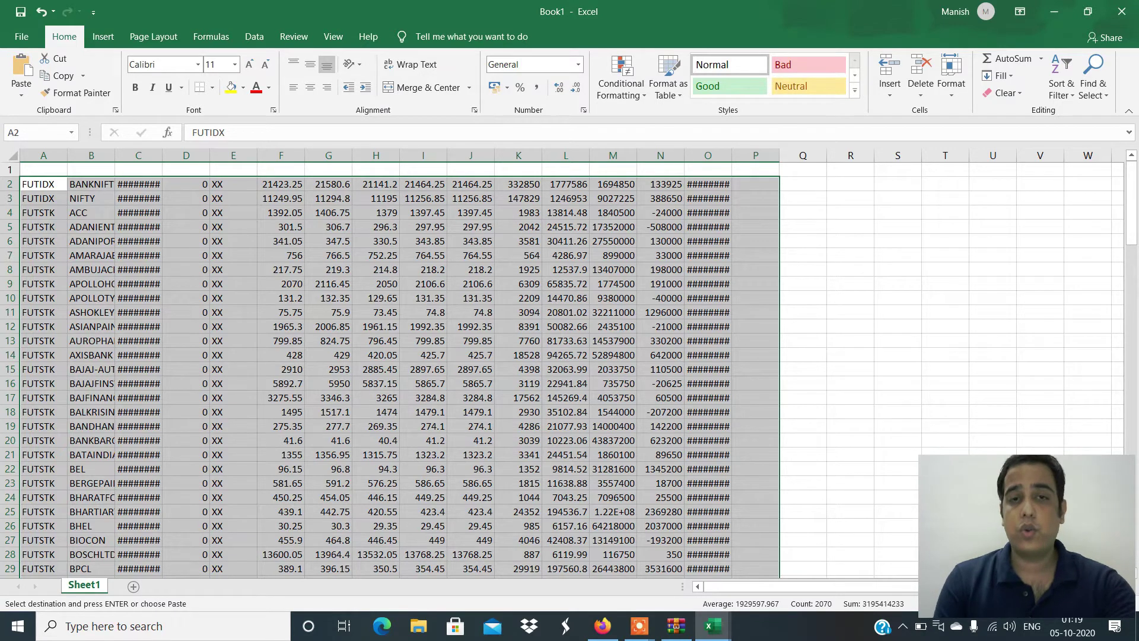
- Save the new workbook to the Desktop as OFFLINE SHEET 01ST OCT
key("ctrl+s")
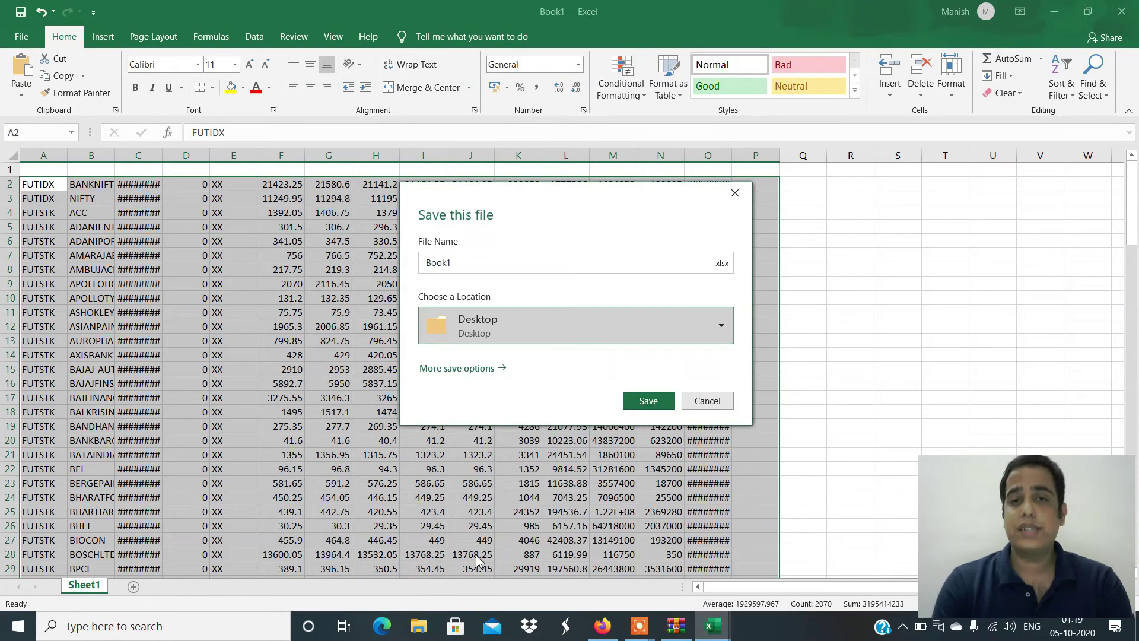
type("OFFLINE SHEET ")
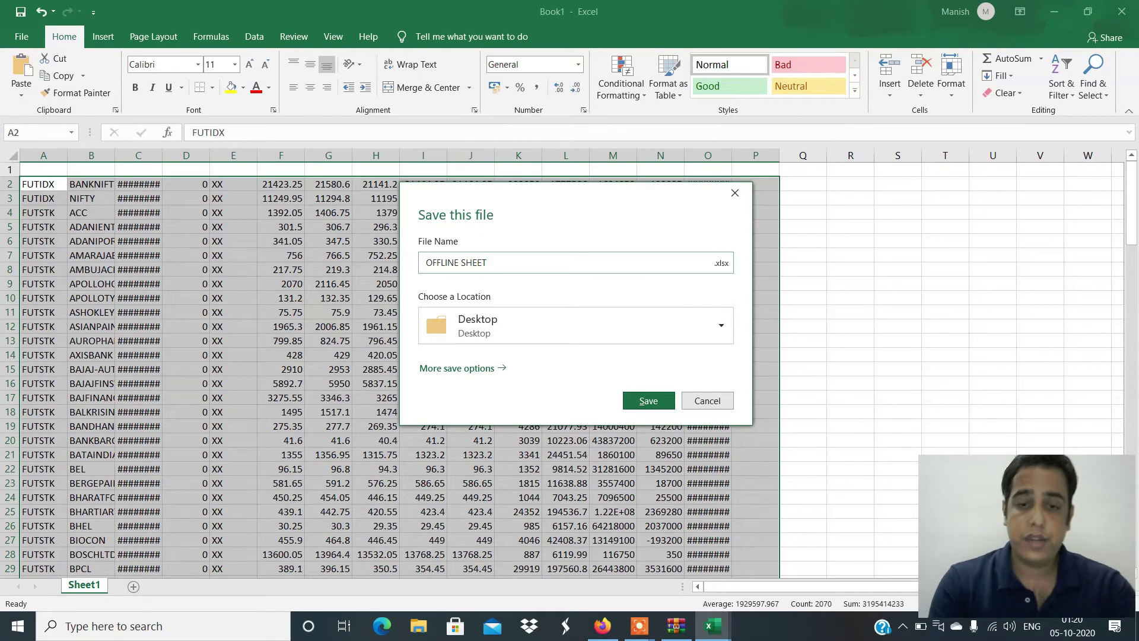
type("01ST OCT")
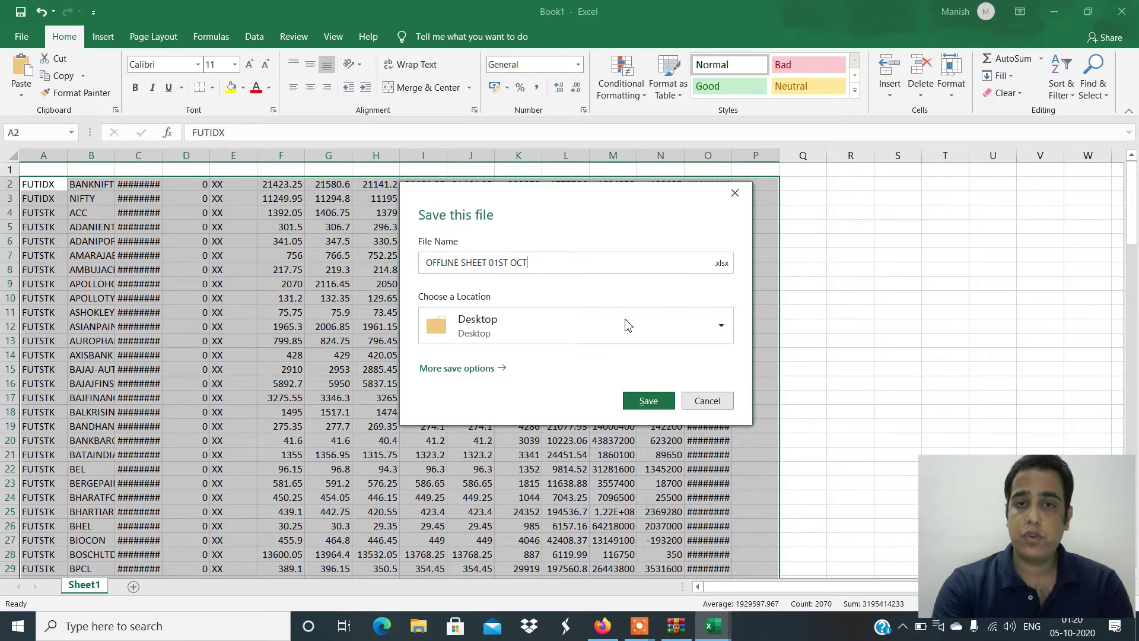
left_click(648, 401)
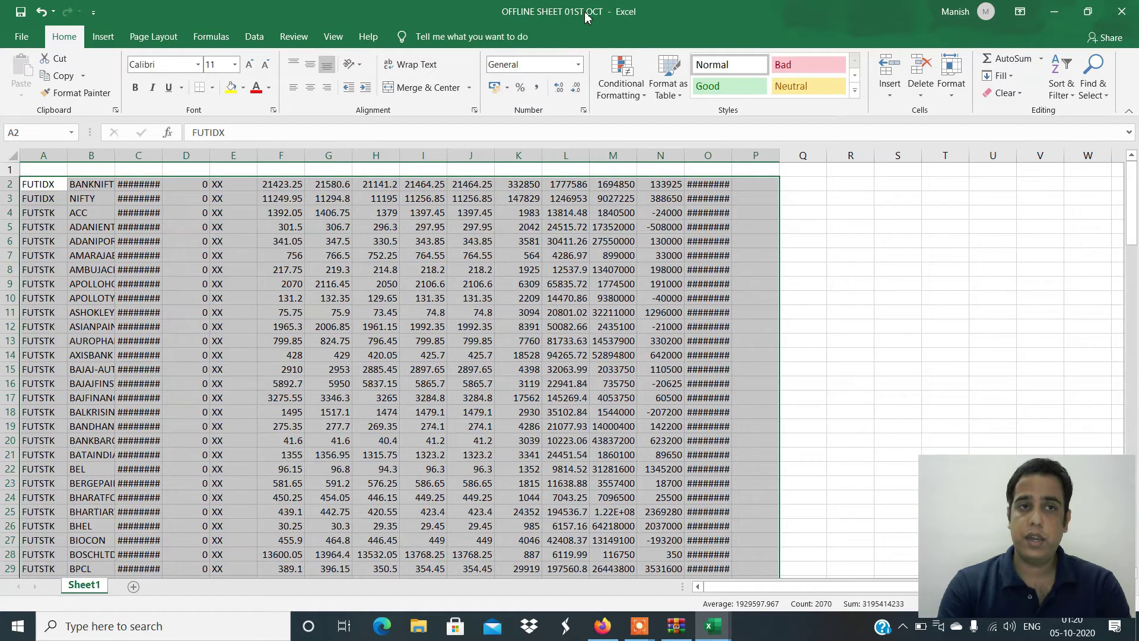
- Copy the header row from the fo30SEP2020bhav workbook into row 1 of the OFFLINE SHEET 01ST OCT workbook
key("alt+Tab")
key("ctrl+Up")
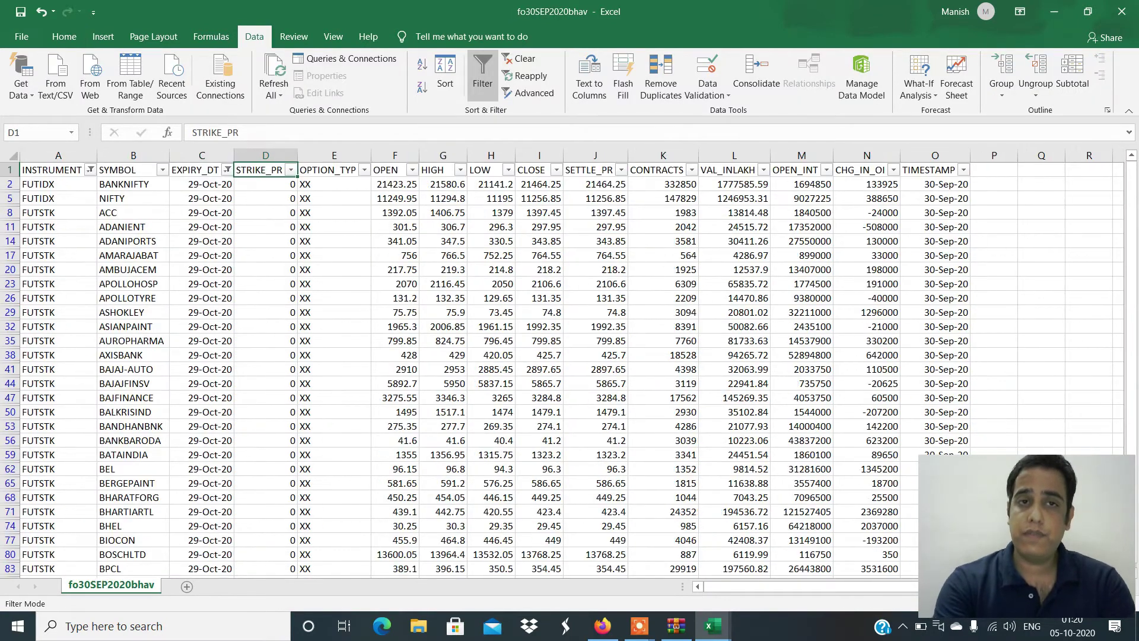
left_click(265, 184)
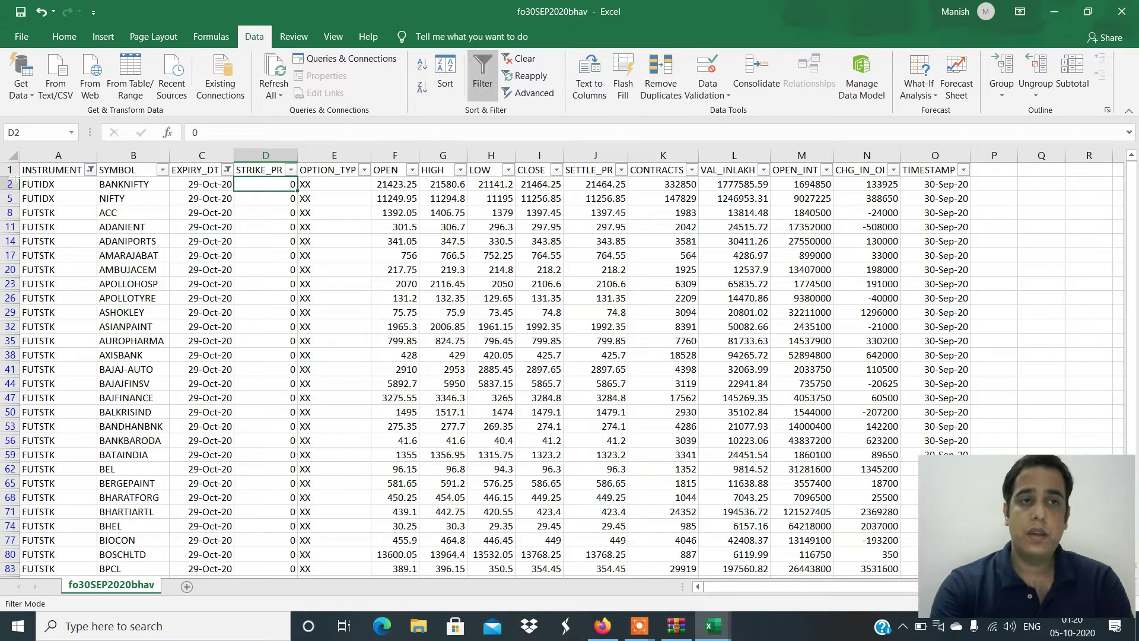
left_click(10, 169)
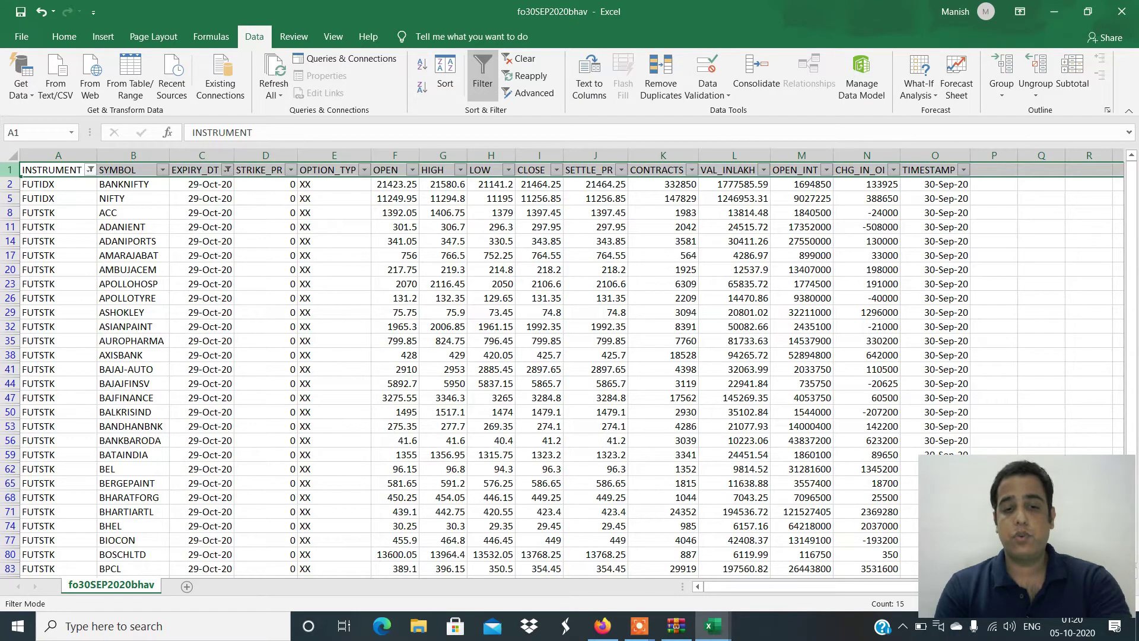
key("ctrl+c")
key("alt+Tab")
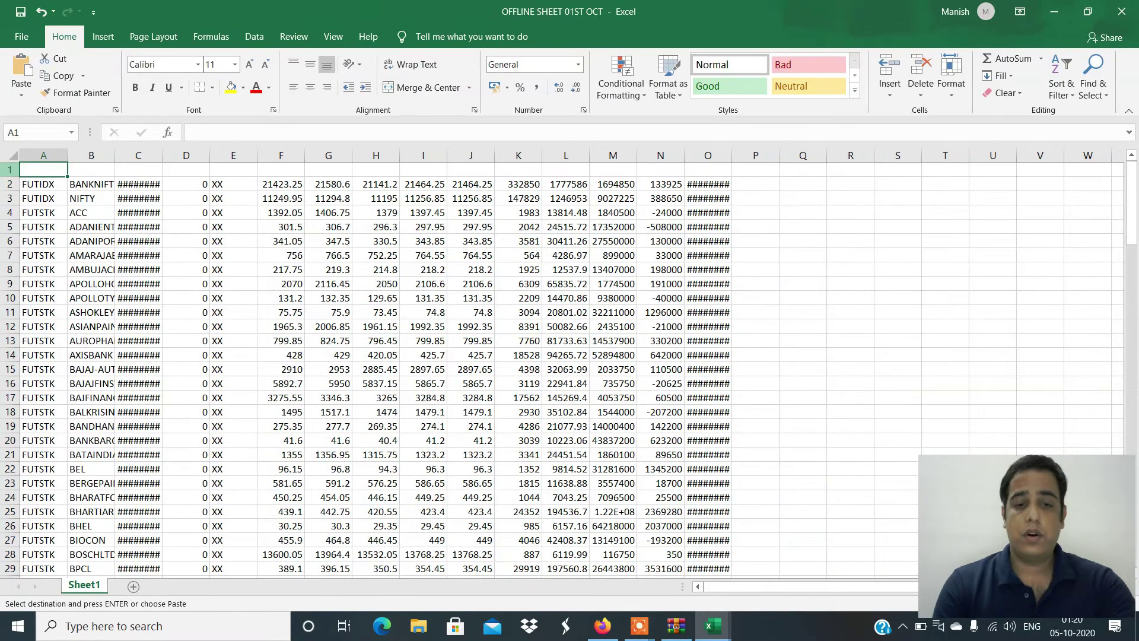
key("ctrl+v")
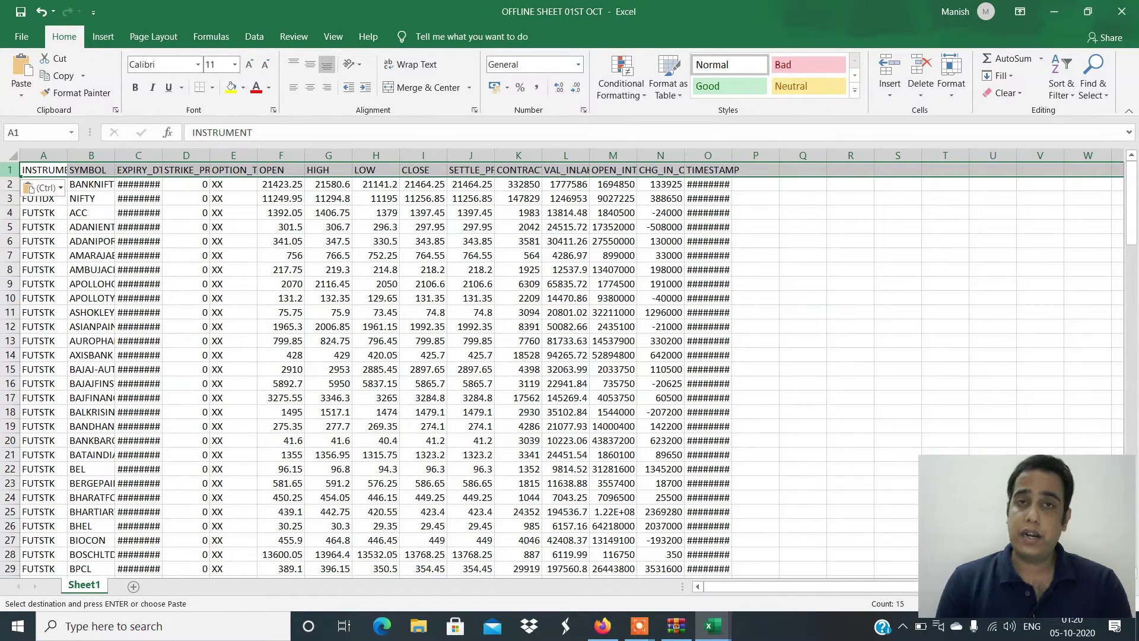
- Fit all column widths in the OFFLINE SHEET 01ST OCT workbook to their contents
left_click(12, 156)
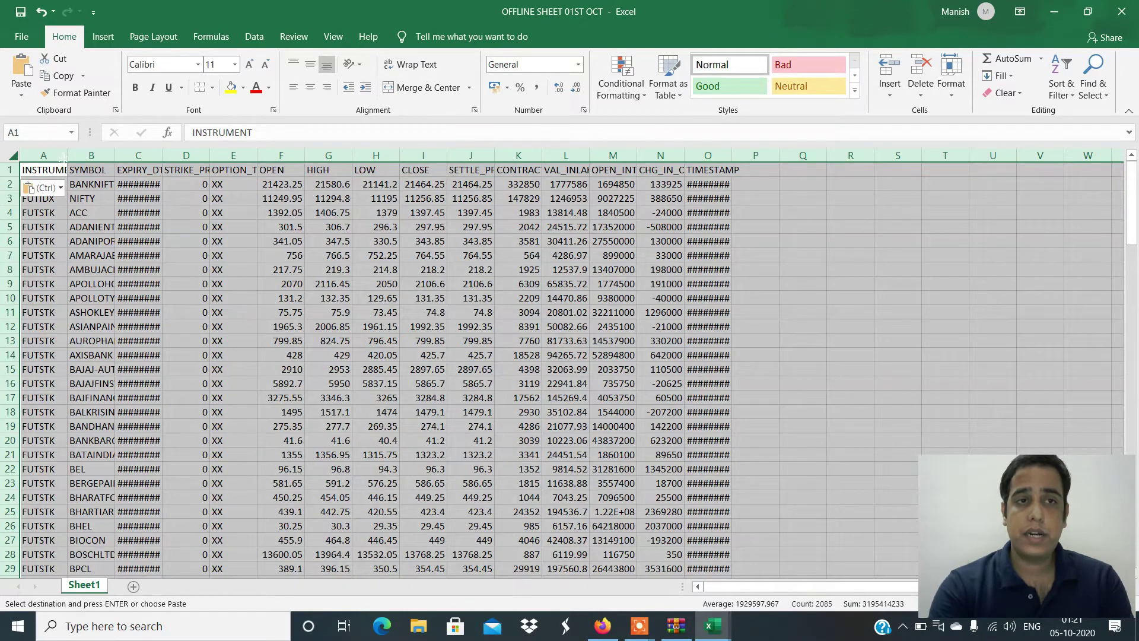
double_click(67, 155)
left_click(170, 193)
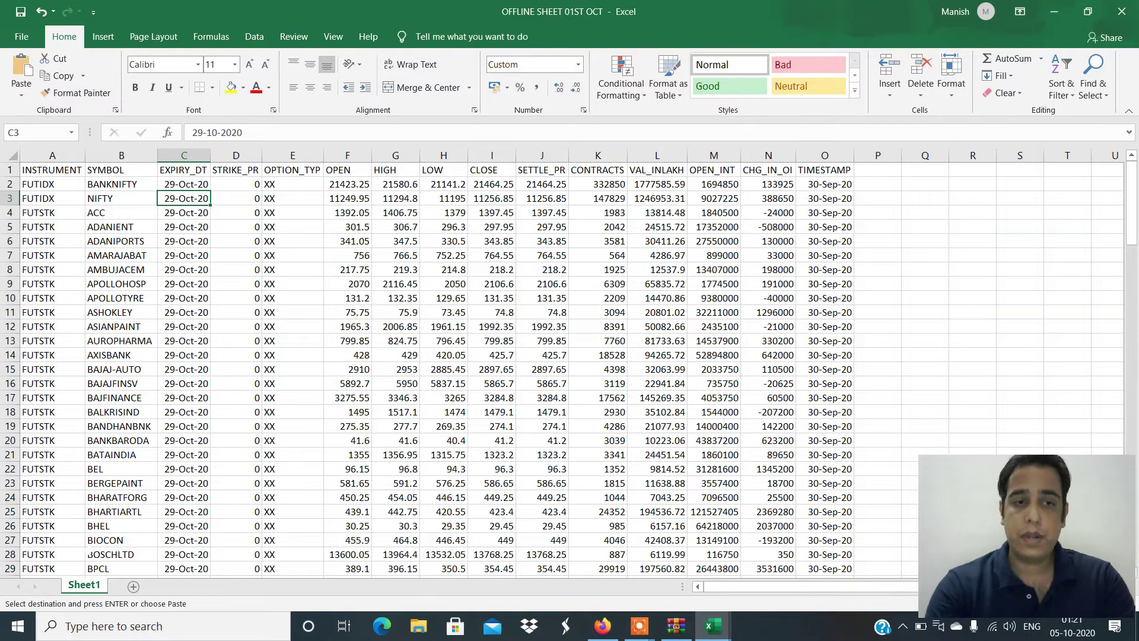
- Rename the worksheet Sheet1 as 30092020 and clear the pending copy selection
right_click(90, 588)
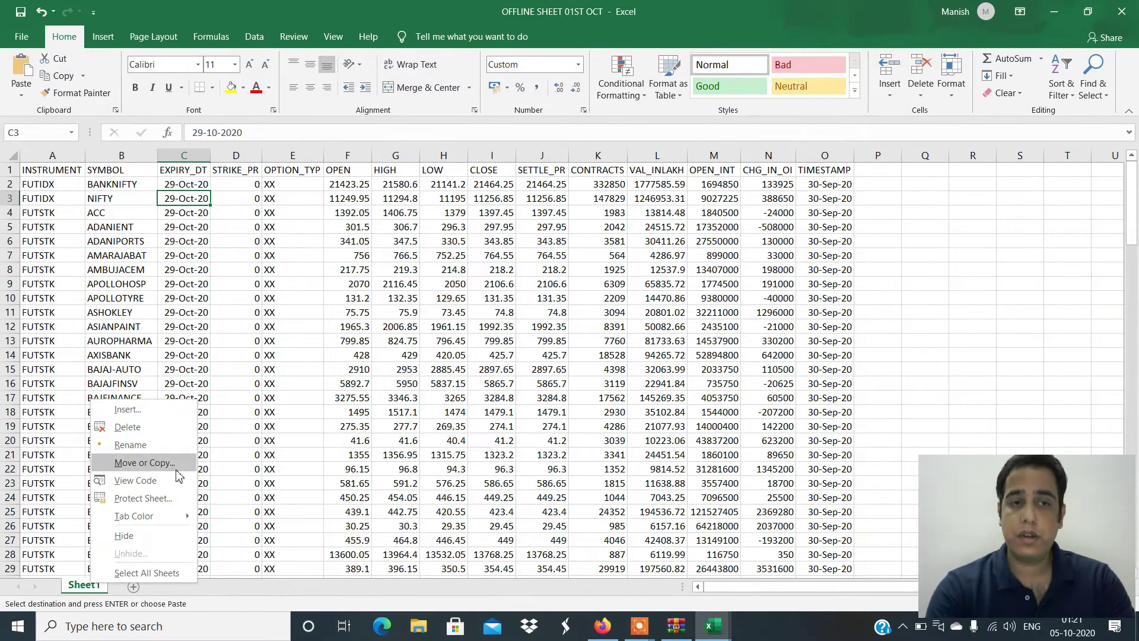
left_click(136, 442)
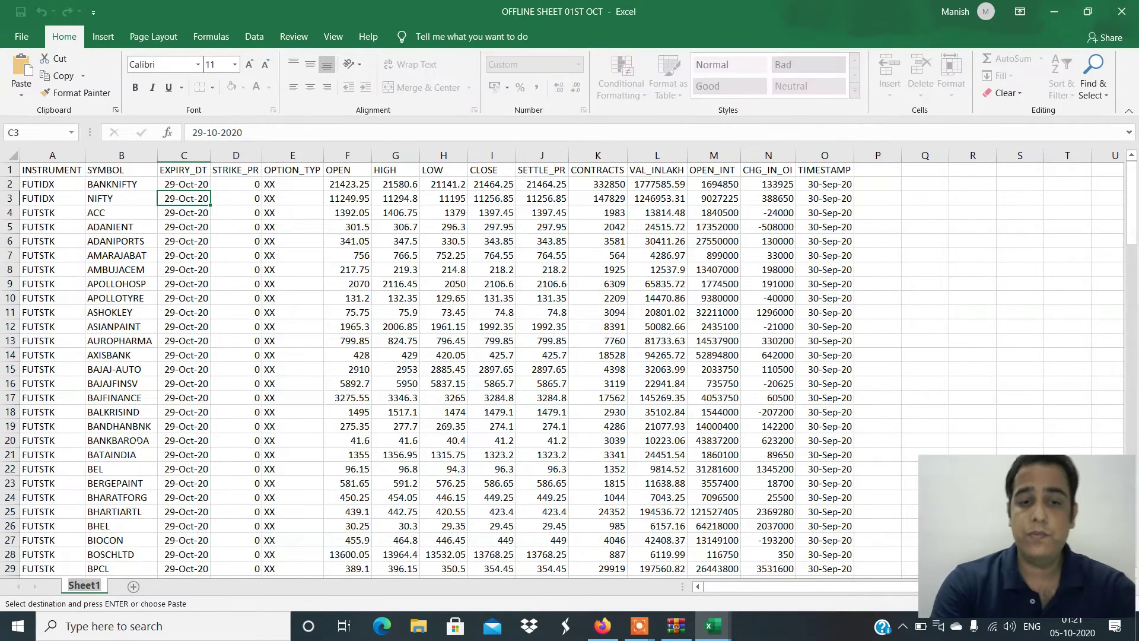
type("30092020")
key("Return")
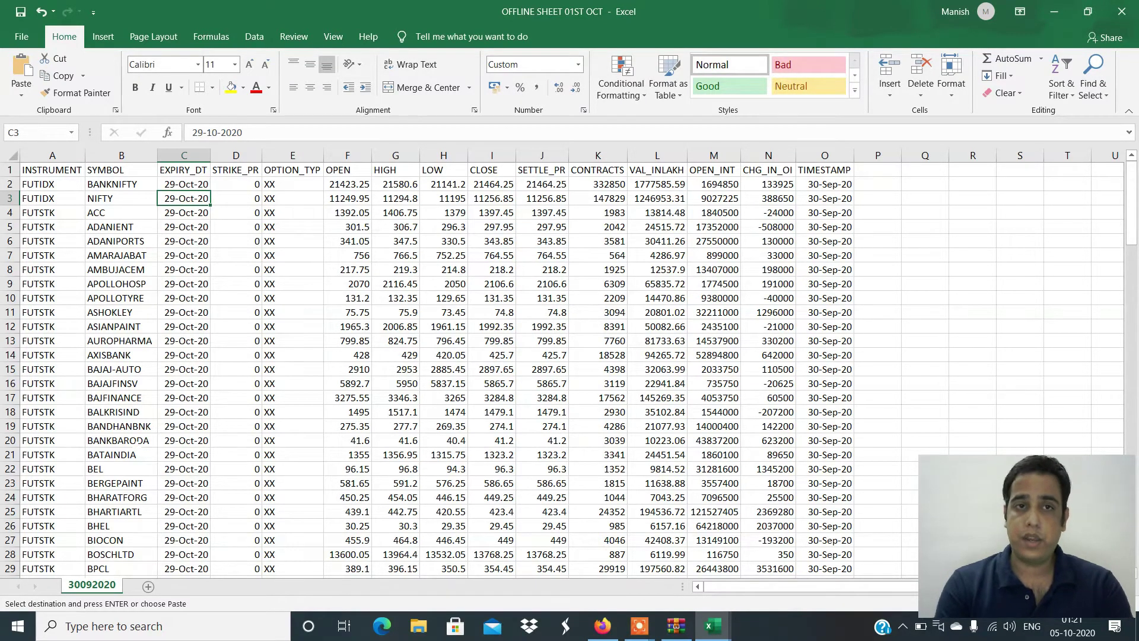
key("Escape")
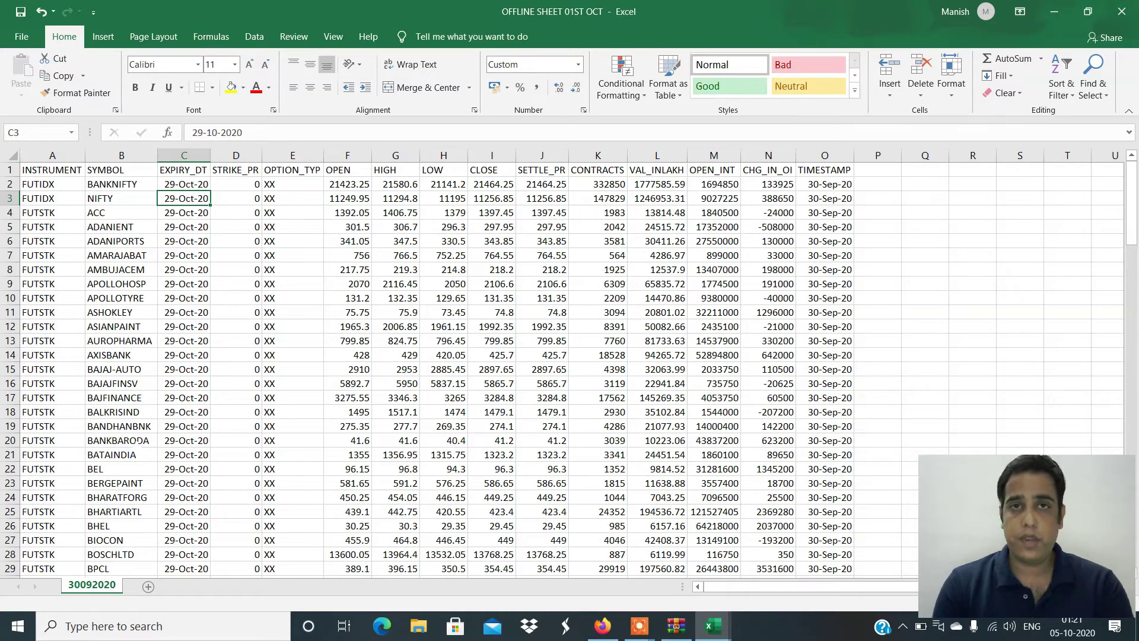
- Close the fo30SEP2020bhav workbook without saving its changes
key("alt+Tab")
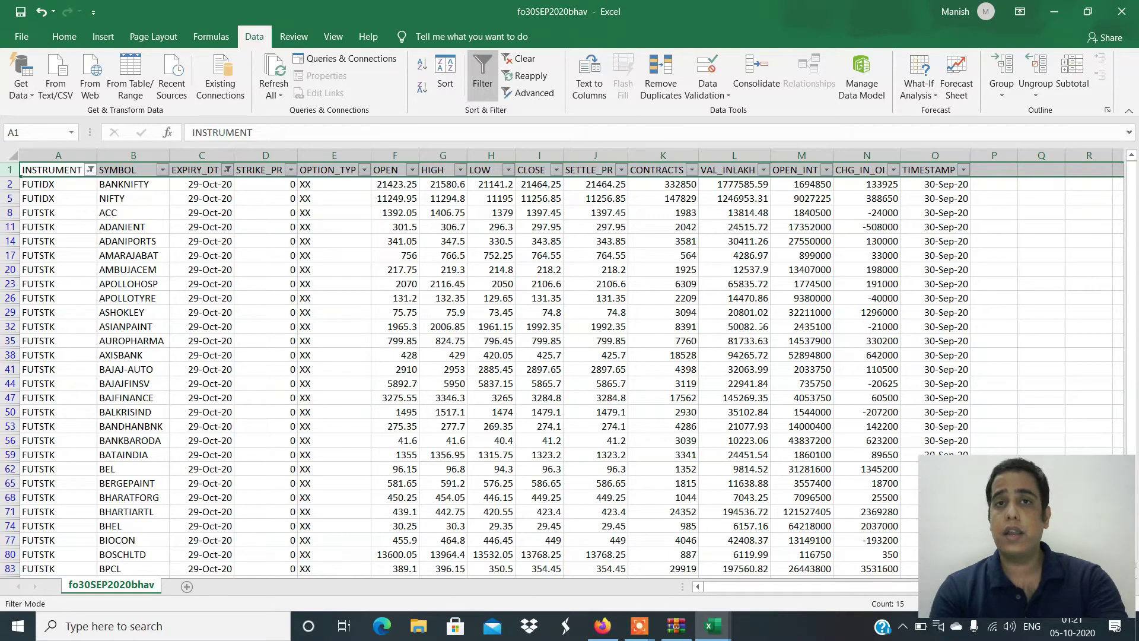
left_click(1122, 11)
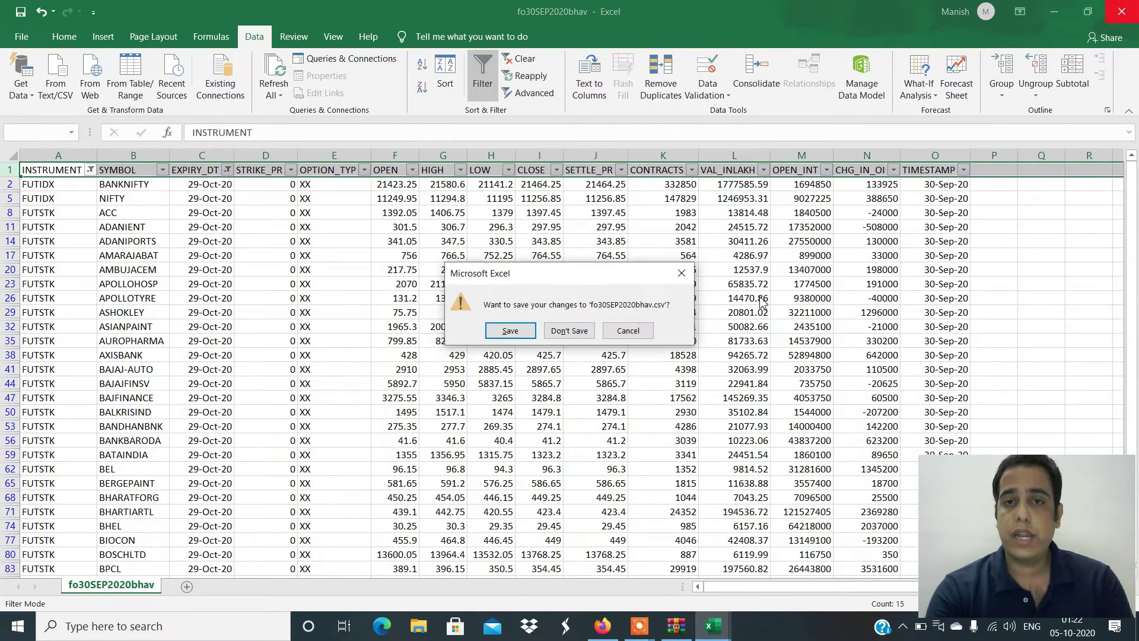
left_click(569, 331)
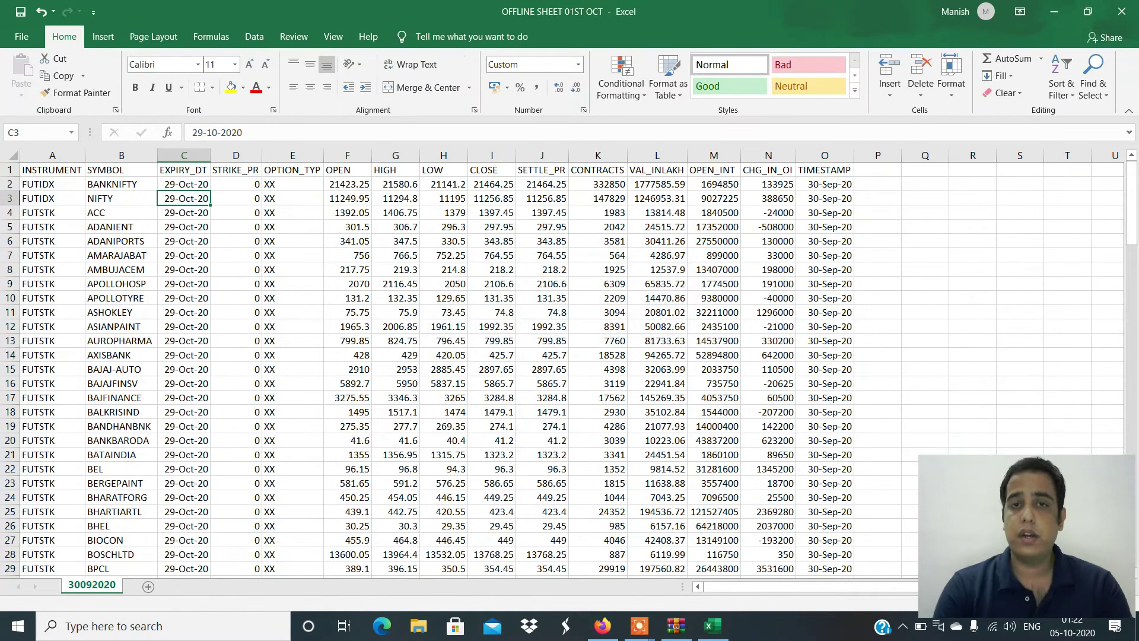
- Switch to the NSE derivatives archives in Firefox and download the F&O - Bhavcopy(csv) report for 01-Oct-2020
key("alt+Tab")
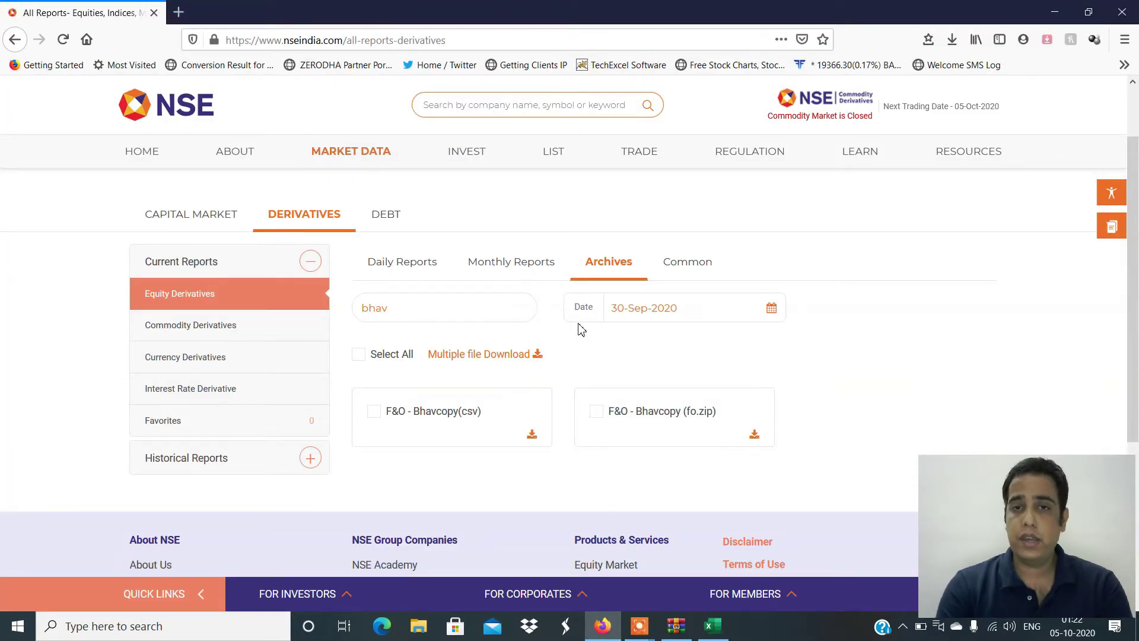
left_click(771, 308)
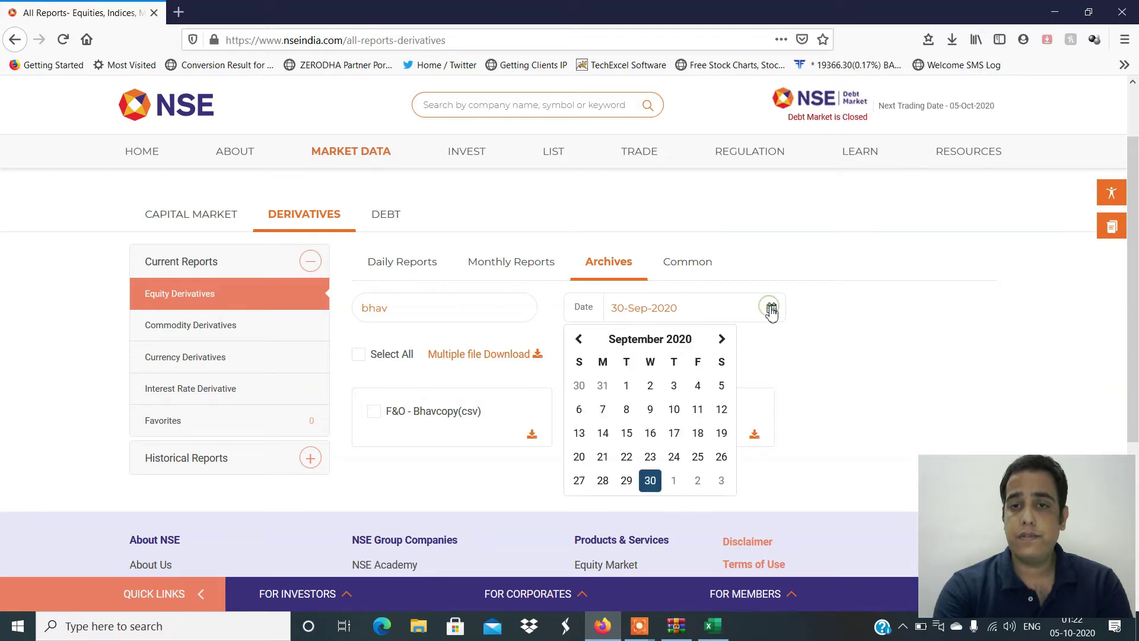
left_click(674, 480)
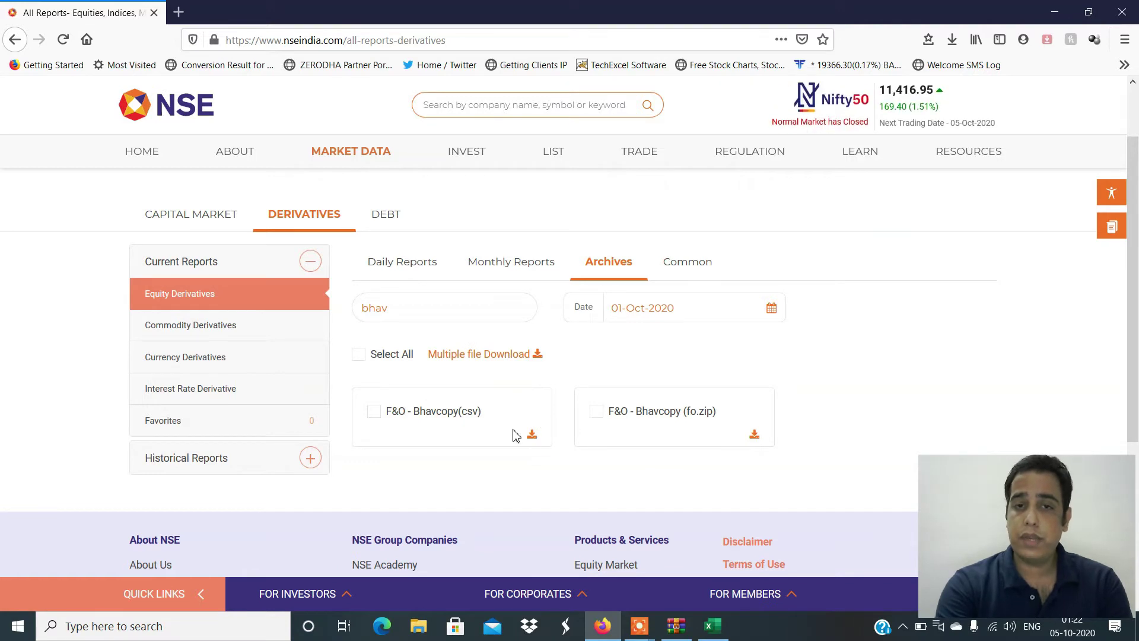
left_click(533, 435)
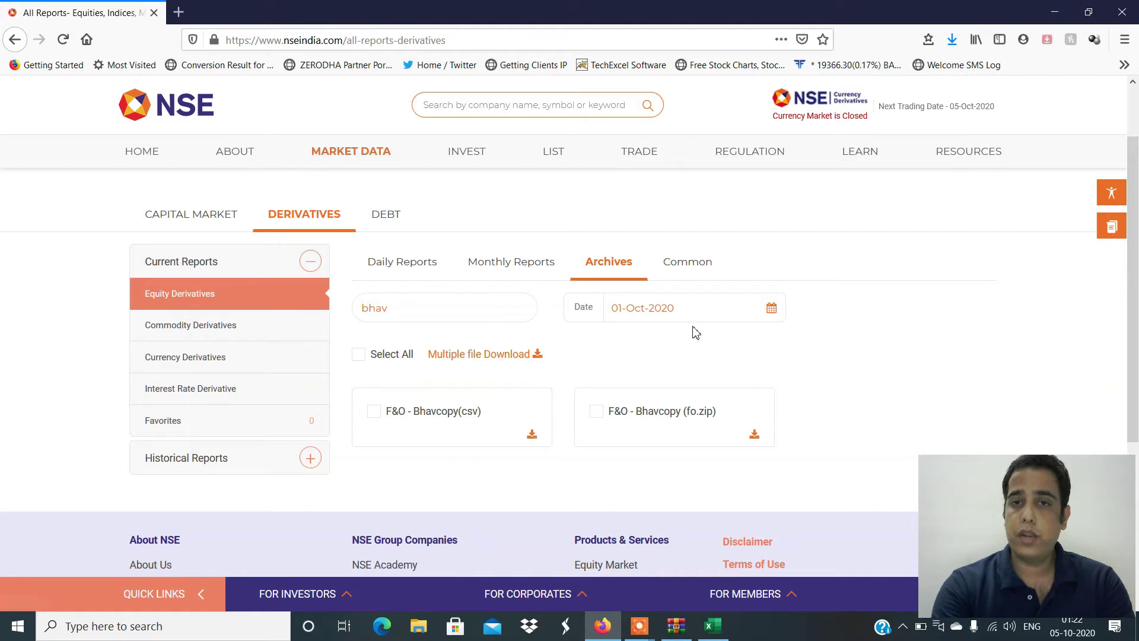
- Open the downloaded archive fo01OCT2020bhav.csv.zip and load its fo01OCT2020bhav.csv file in Excel
left_click(952, 39)
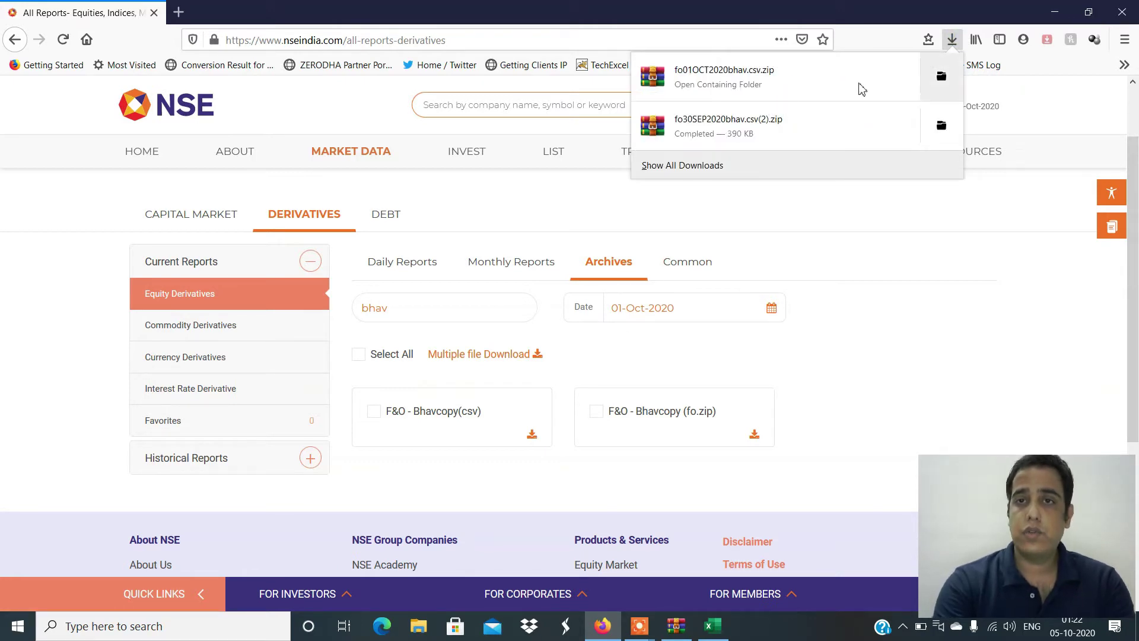
left_click(772, 84)
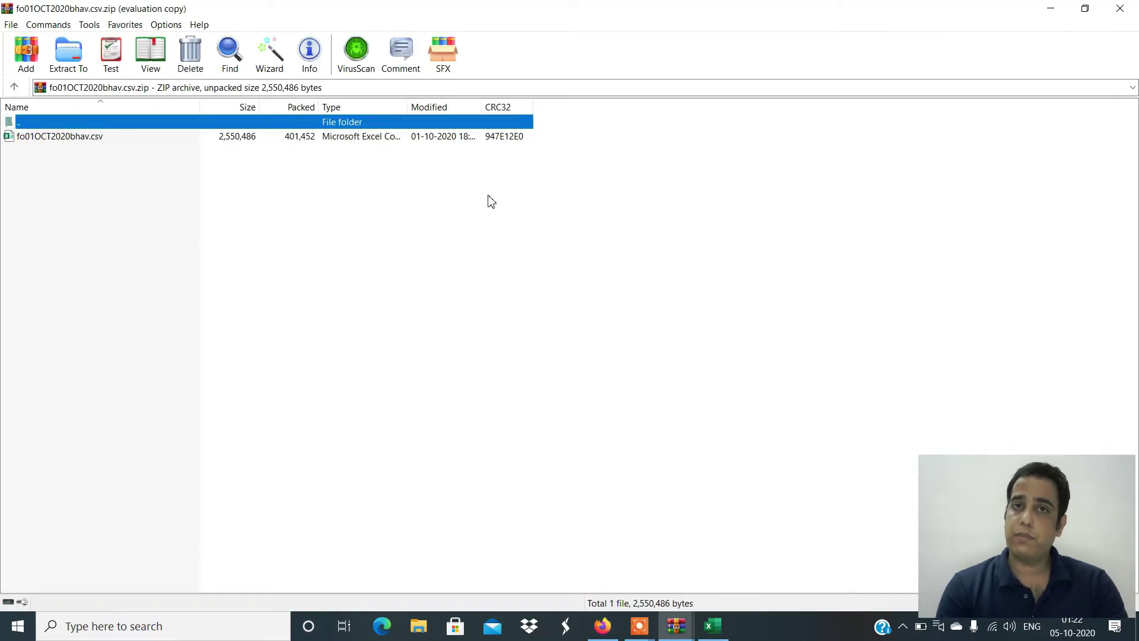
double_click(83, 135)
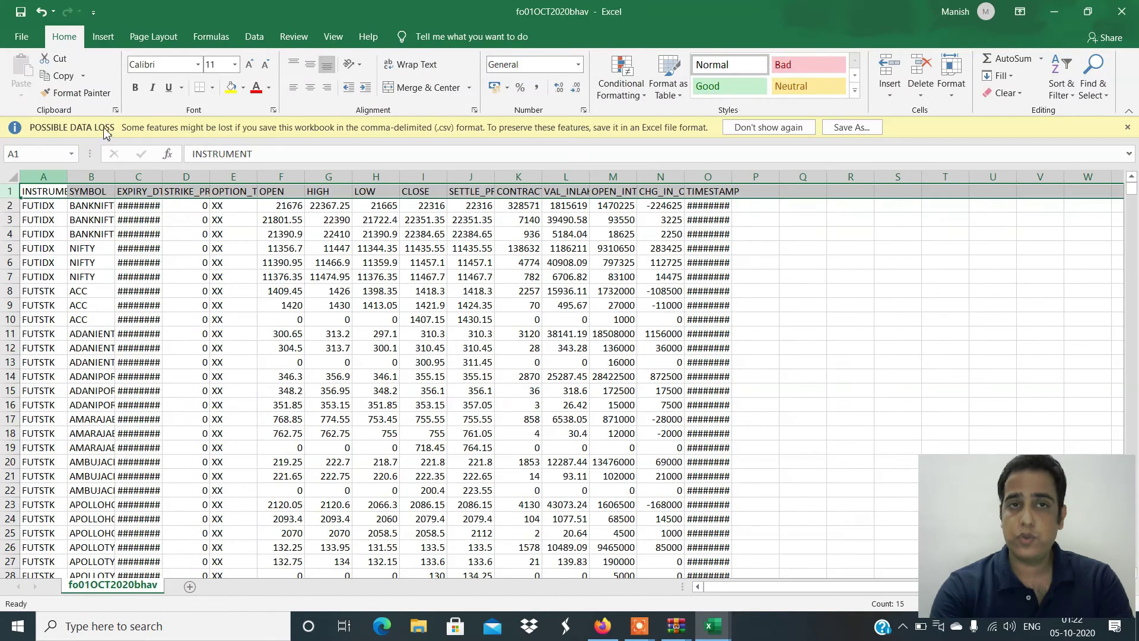
- Add filters to the header row and filter the INSTRUMENT column to show only FUTIDX and FUTSTK
left_click(254, 36)
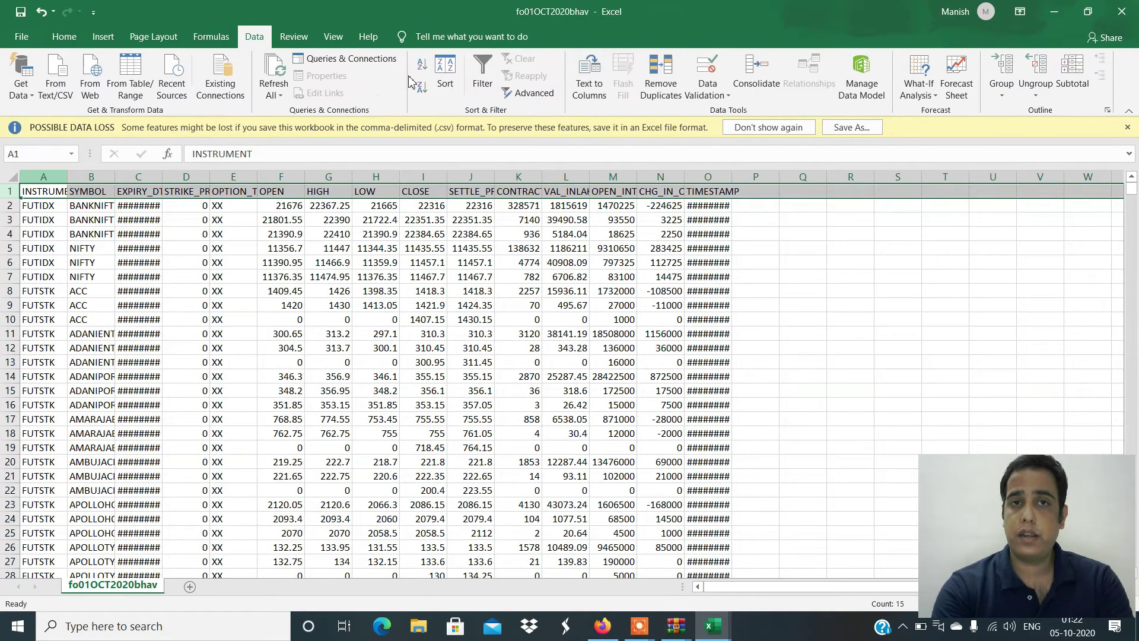
left_click(476, 81)
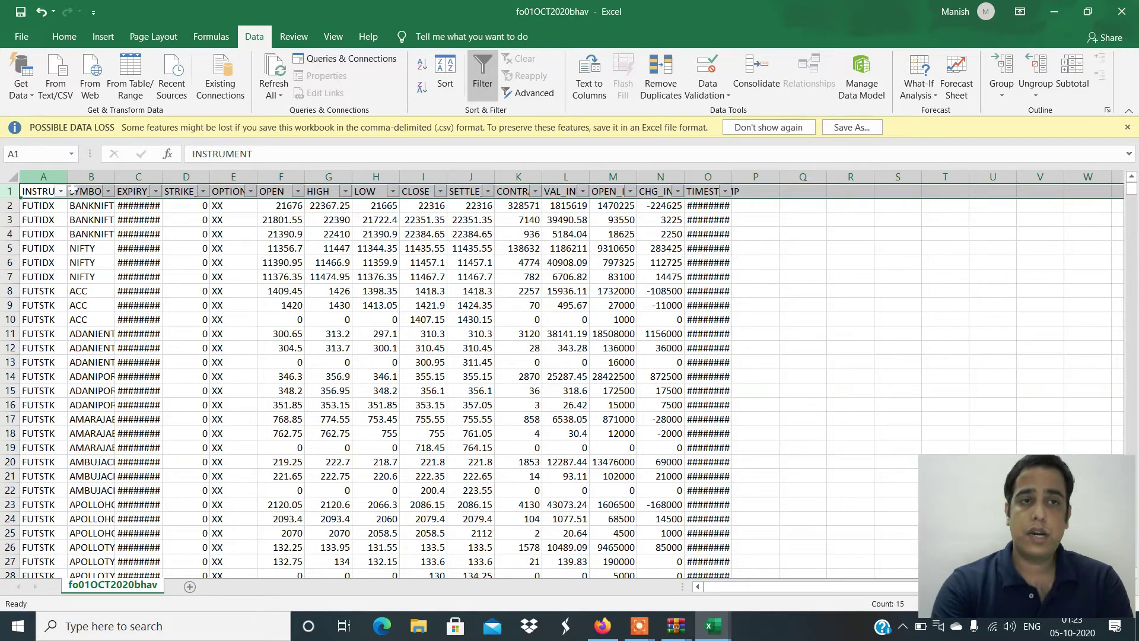
left_click(61, 192)
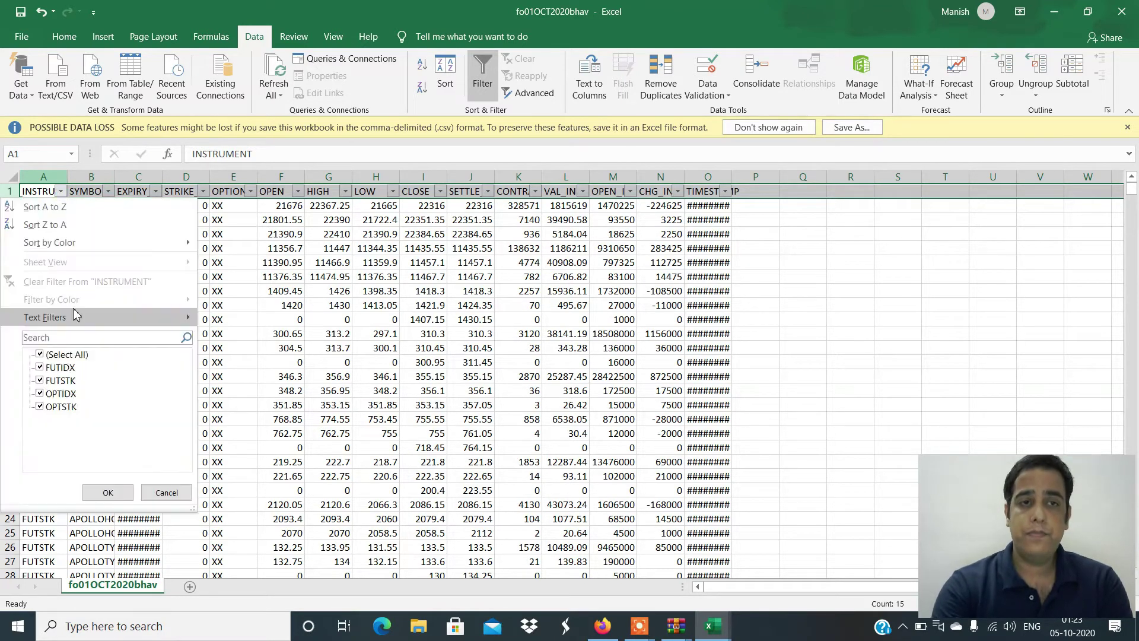
left_click(59, 355)
left_click(54, 369)
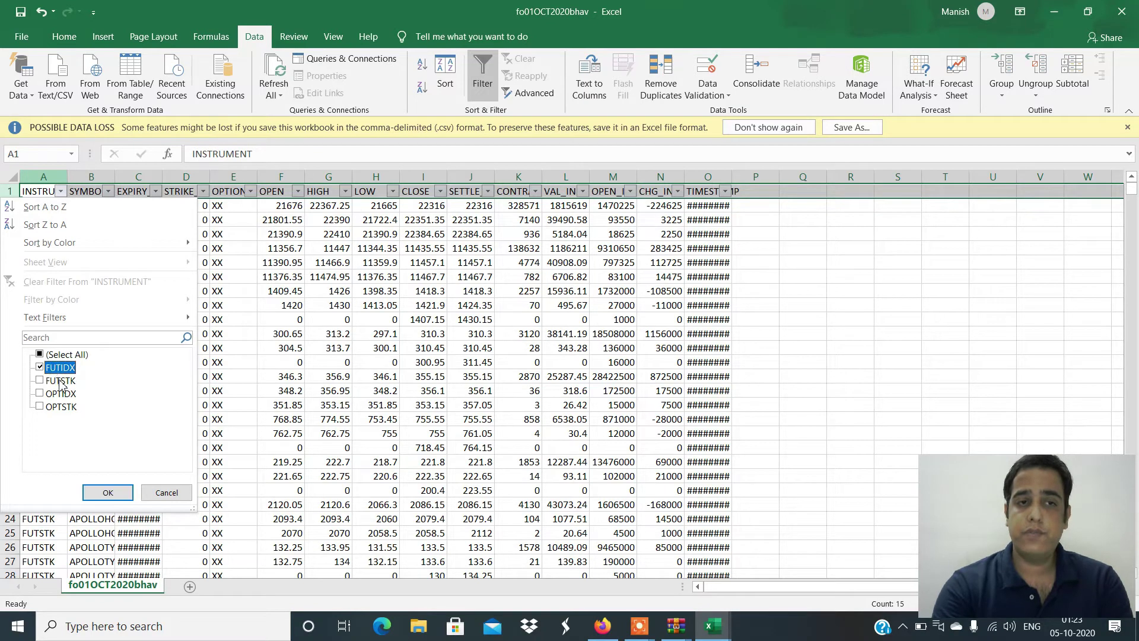
left_click(60, 381)
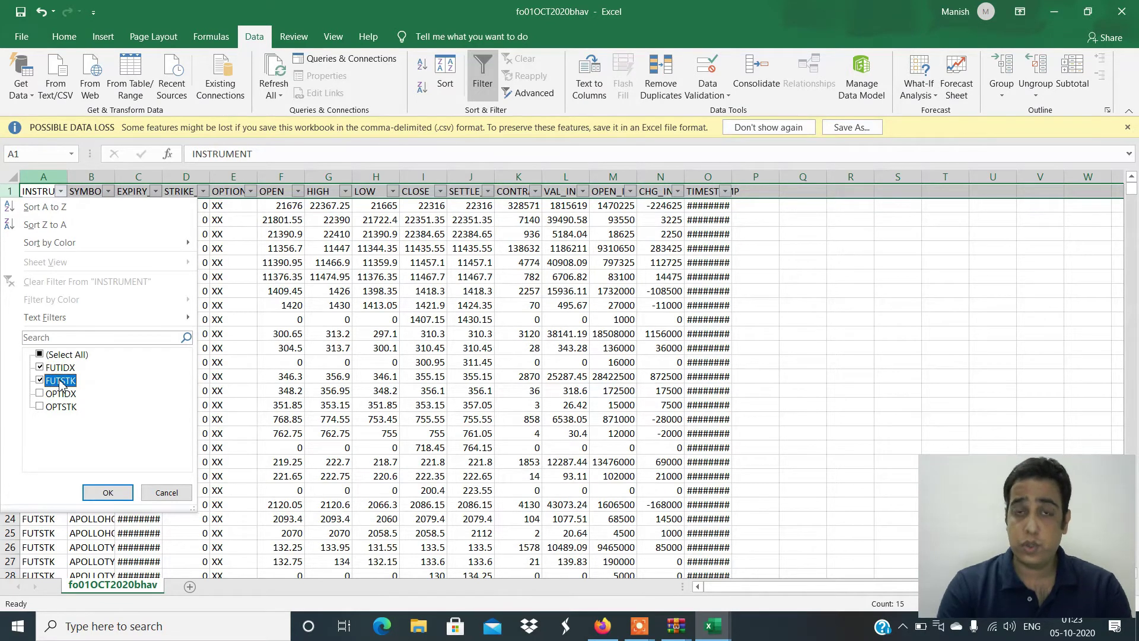
left_click(108, 492)
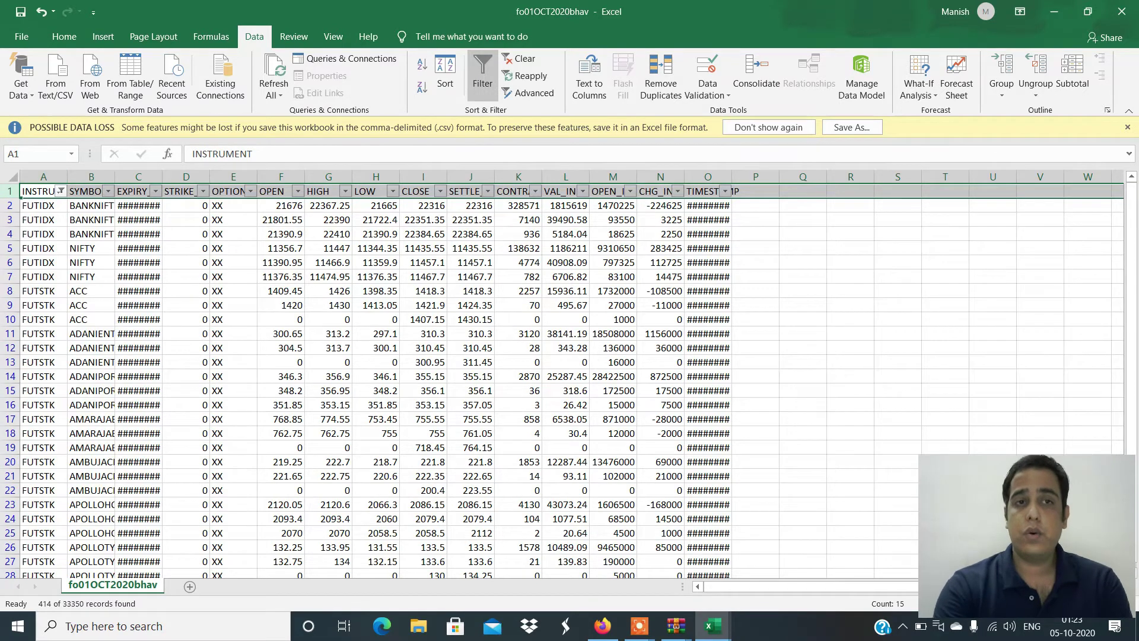
- Filter the EXPIRY_DT column to show only 29 October 2020 and auto-fit the width of all columns
left_click(157, 192)
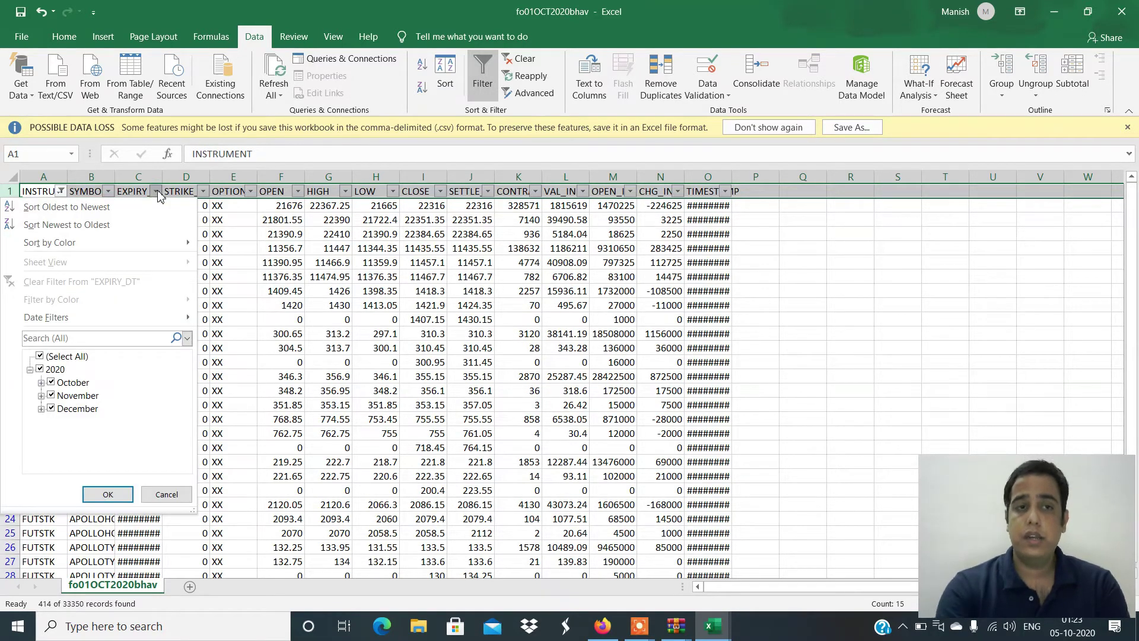
left_click(59, 356)
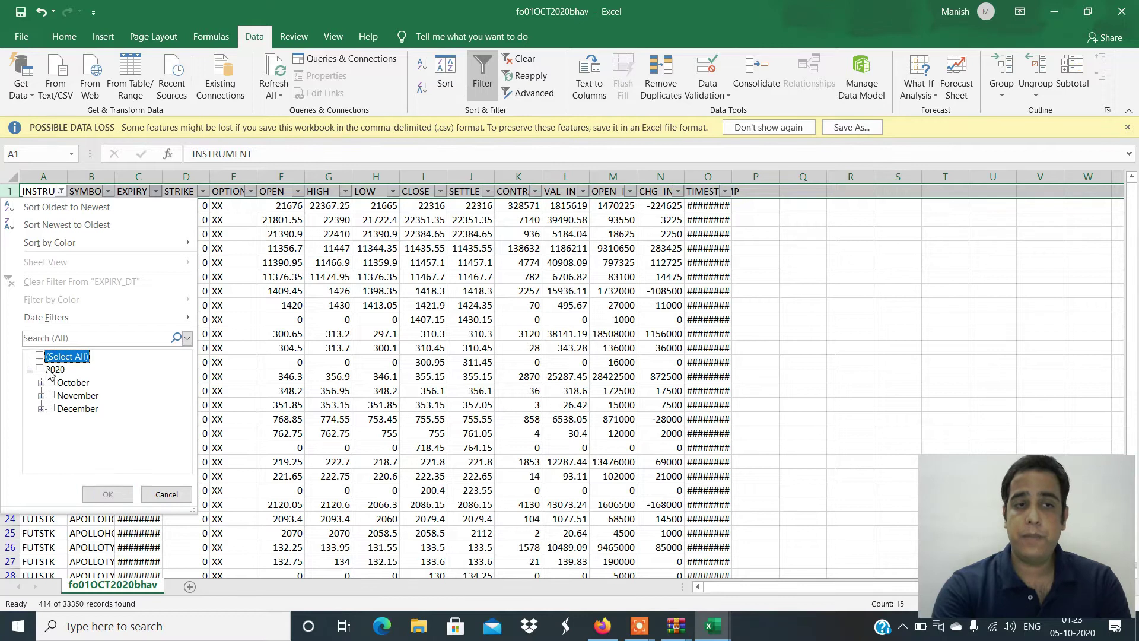
left_click(41, 383)
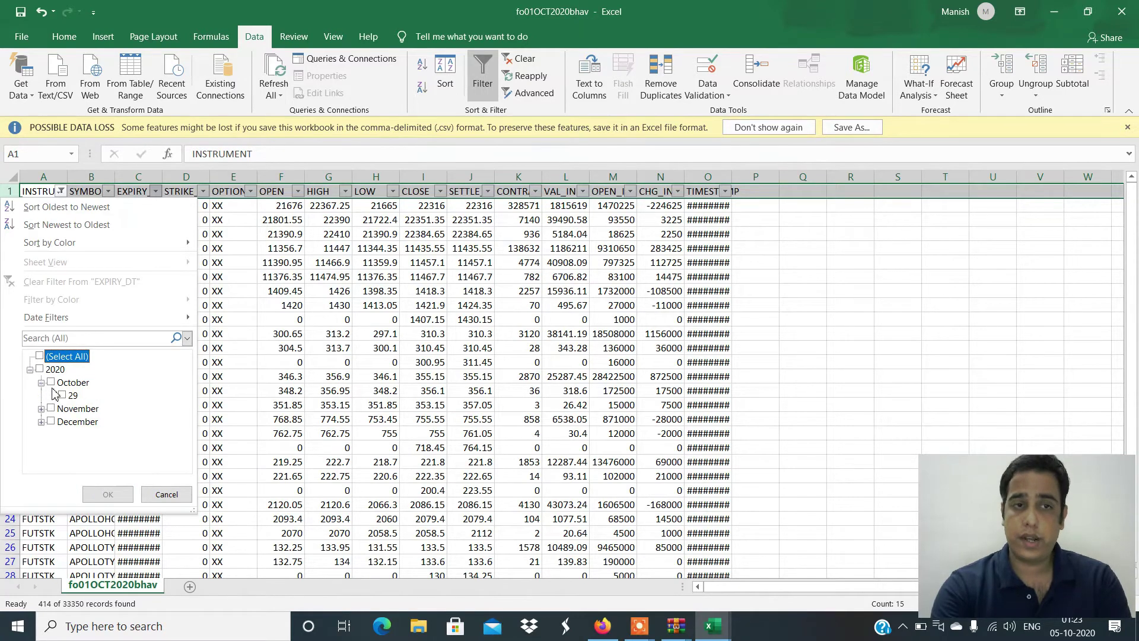
left_click(64, 396)
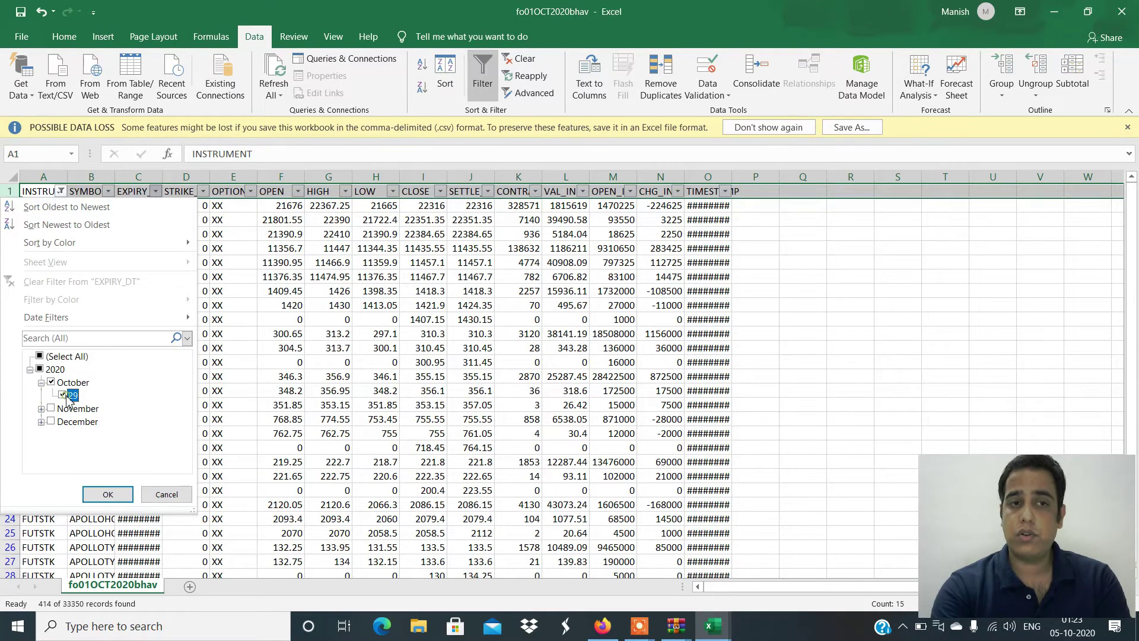
left_click(107, 493)
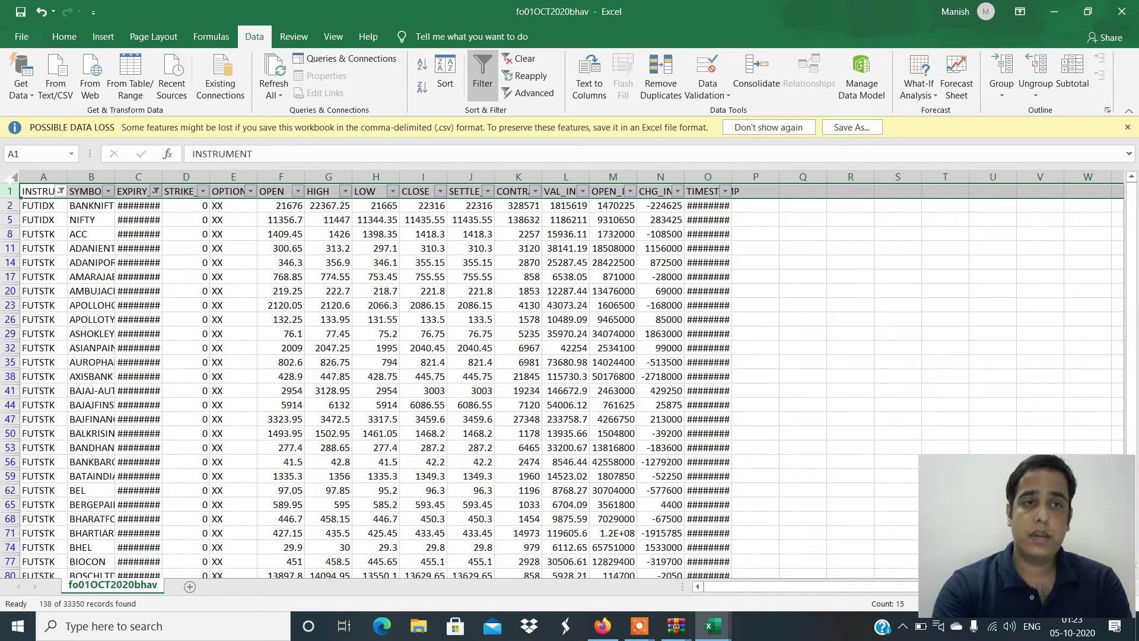
left_click(13, 177)
double_click(66, 177)
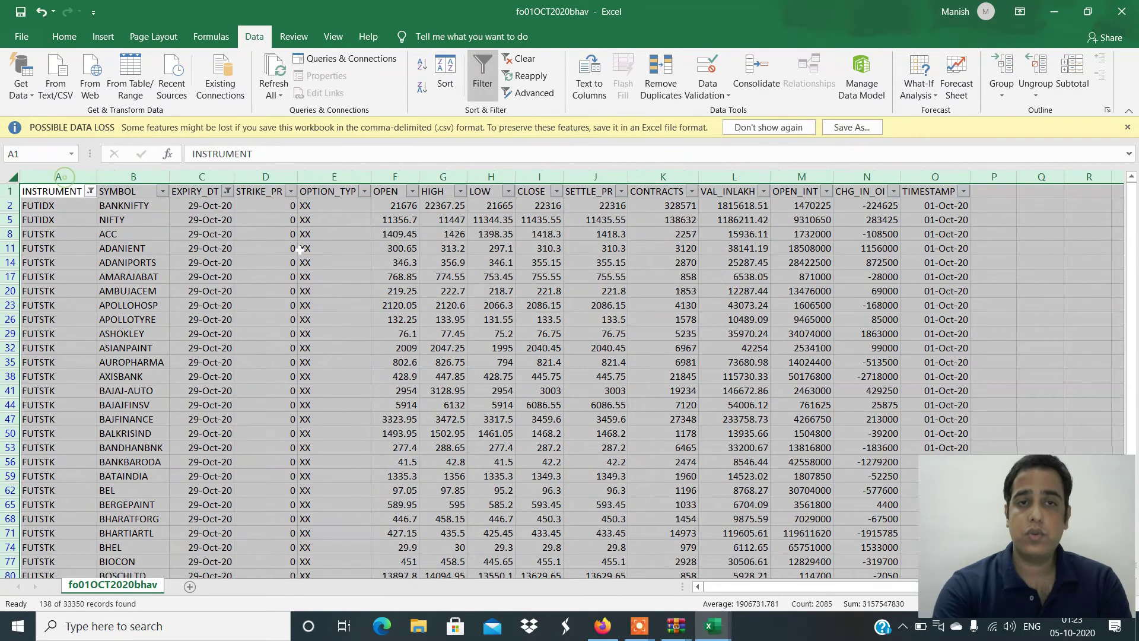
- Review the filtered futures rows, checking the TIMESTAMP, EXPIRY_DT, SYMBOL and INSTRUMENT columns
left_click(425, 249)
key("Right")
key("Right")
key("Right")
key("Right")
key("Right")
key("Right")
key("Right")
key("Right")
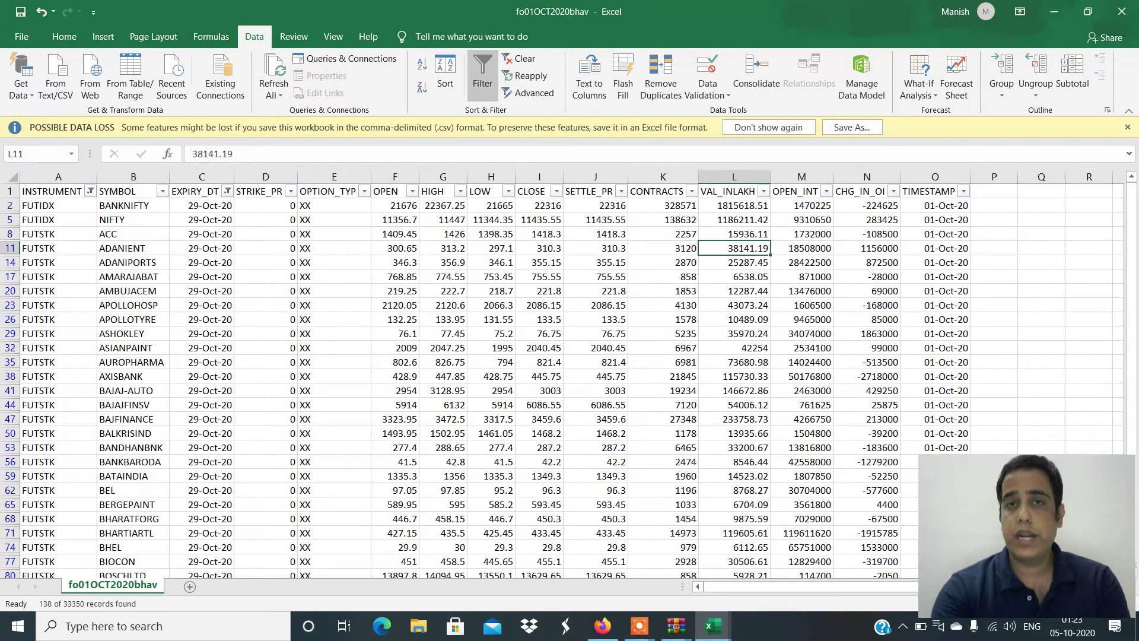
key("Up")
key("Up")
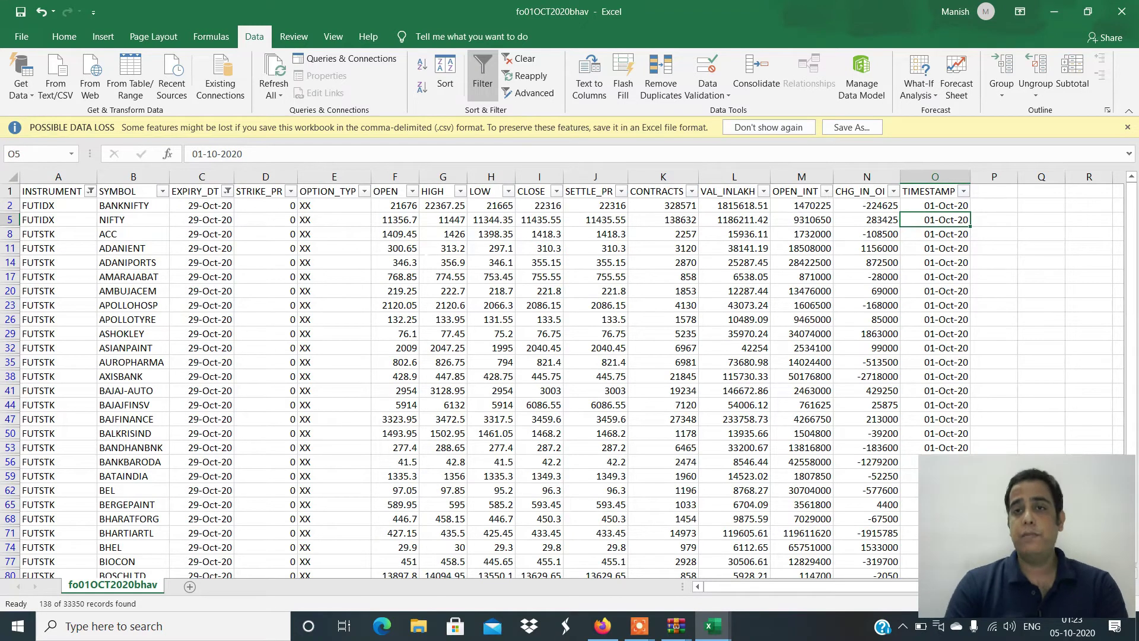
left_click(936, 170)
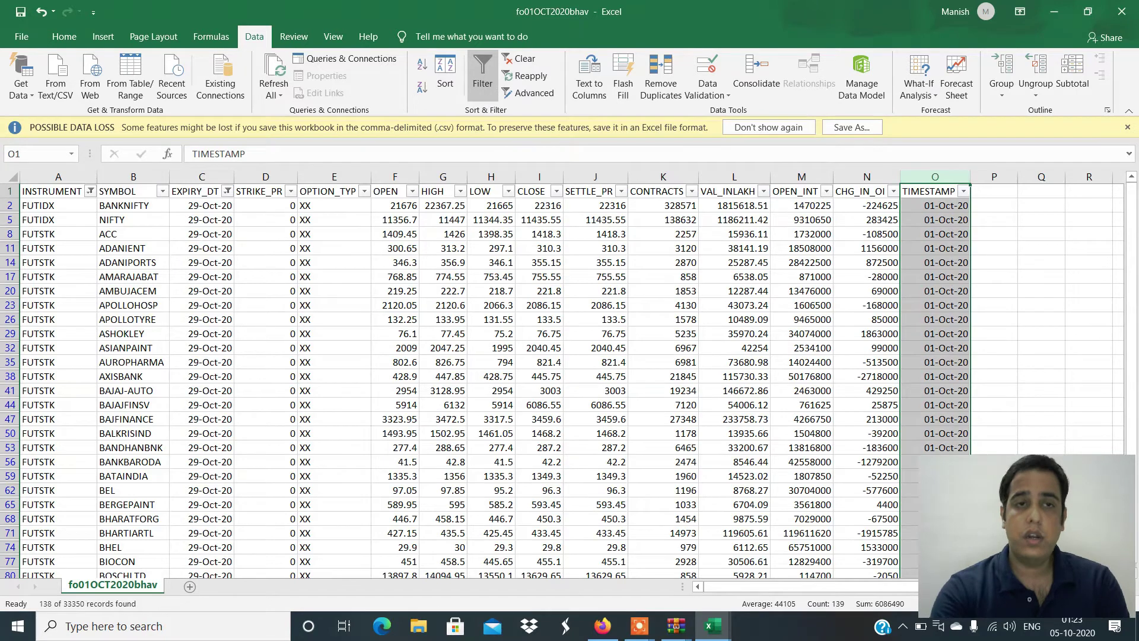
left_click(205, 177)
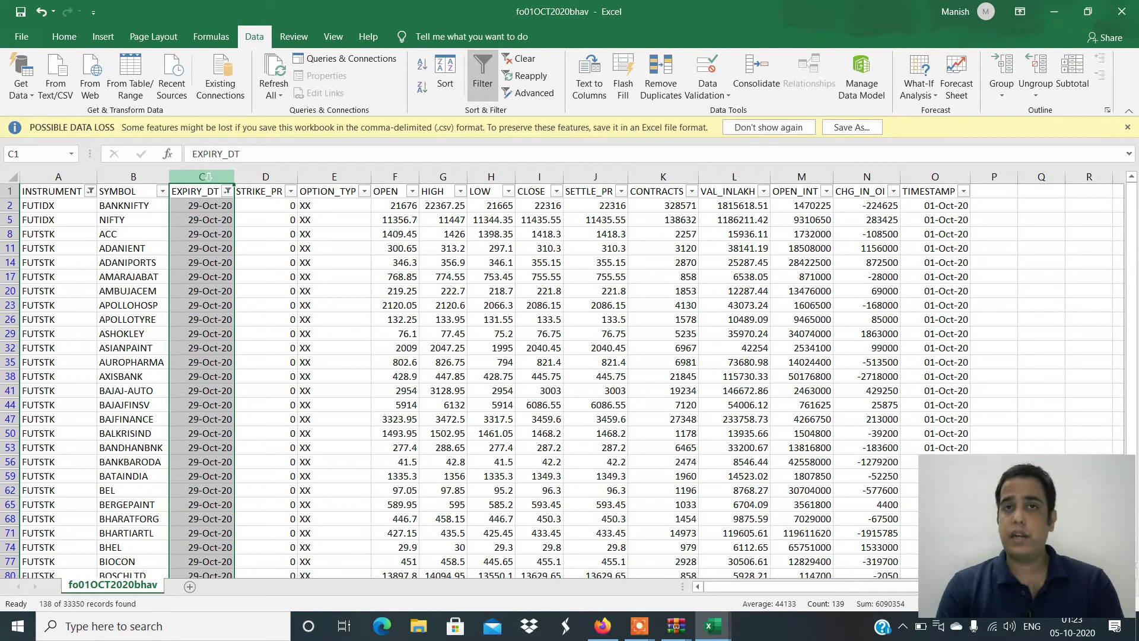
left_click(133, 176)
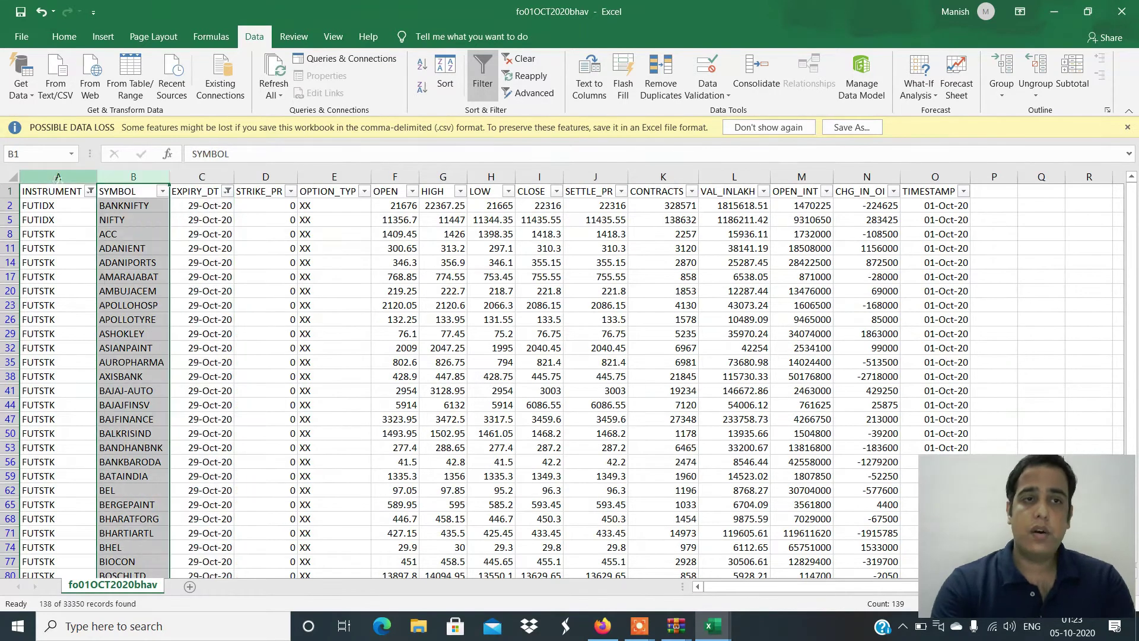
left_click(58, 177)
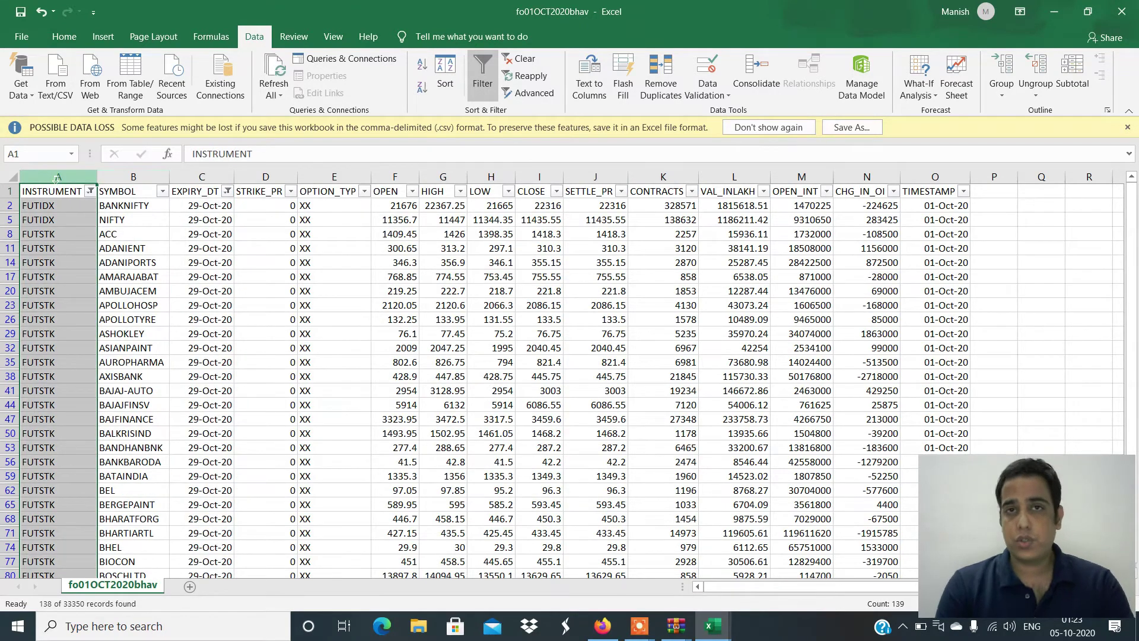
- Copy all filtered data rows below the header, from cell A2 across to column P and down to the last record
key("Down")
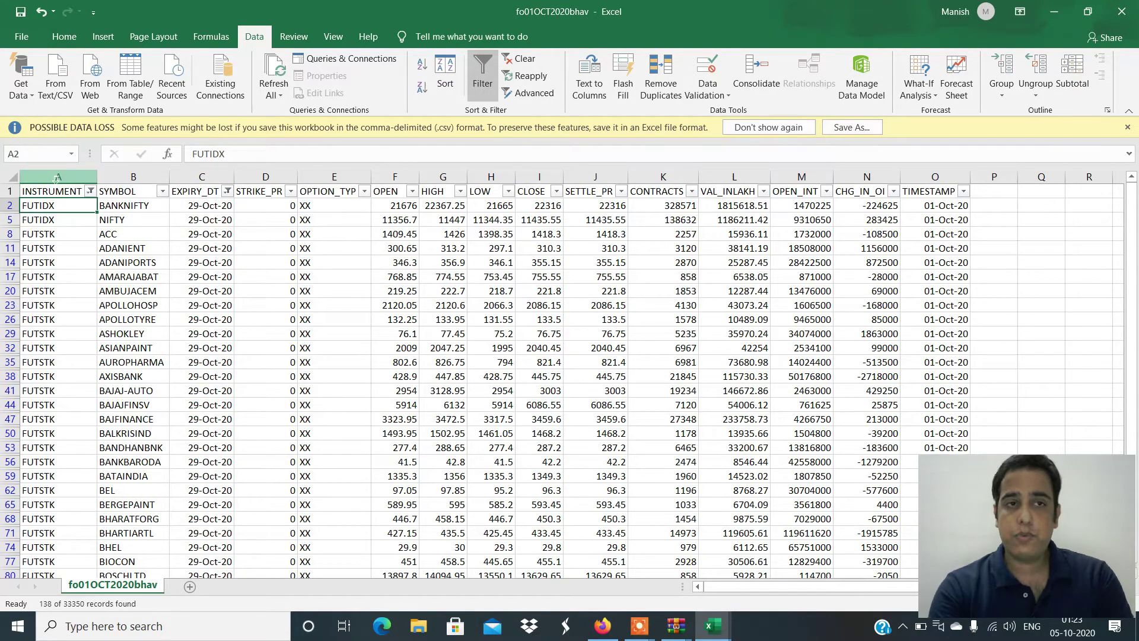
key("shift+Right")
key("shift+Right")
key("shift+Right")
key("shift+Right")
key("shift+Right")
key("shift+Right")
key("shift+Right")
key("shift+Right")
key("shift+Right")
key("shift+Right")
key("shift+Right")
key("shift+Right")
key("shift+Right")
key("shift+Right")
key("shift+Right")
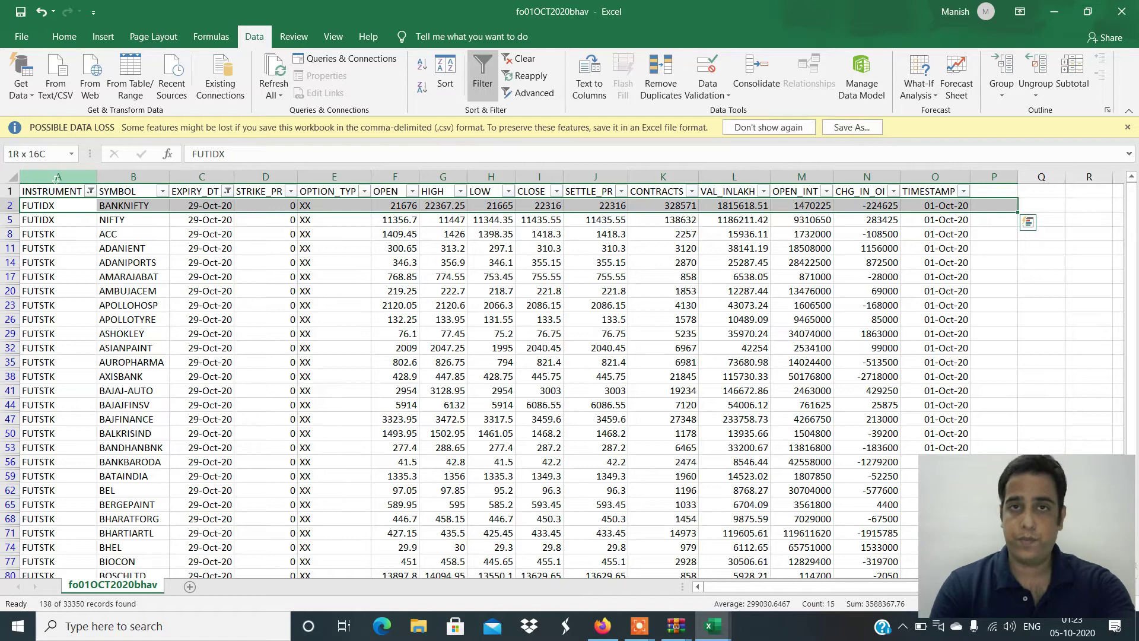
key("ctrl+shift+Down")
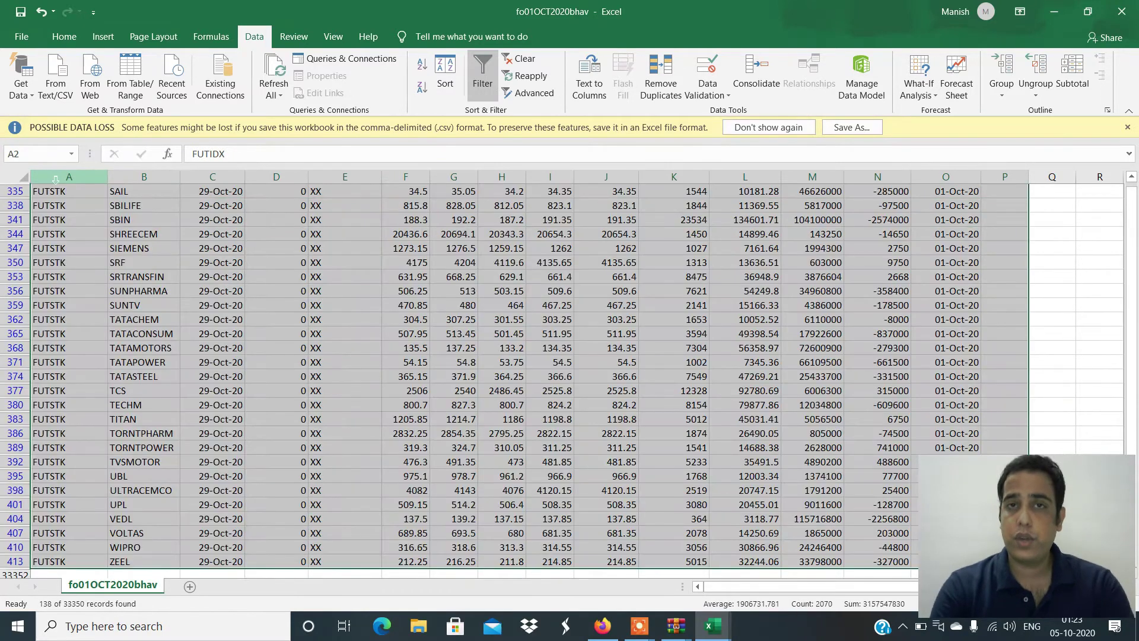
key("ctrl+c")
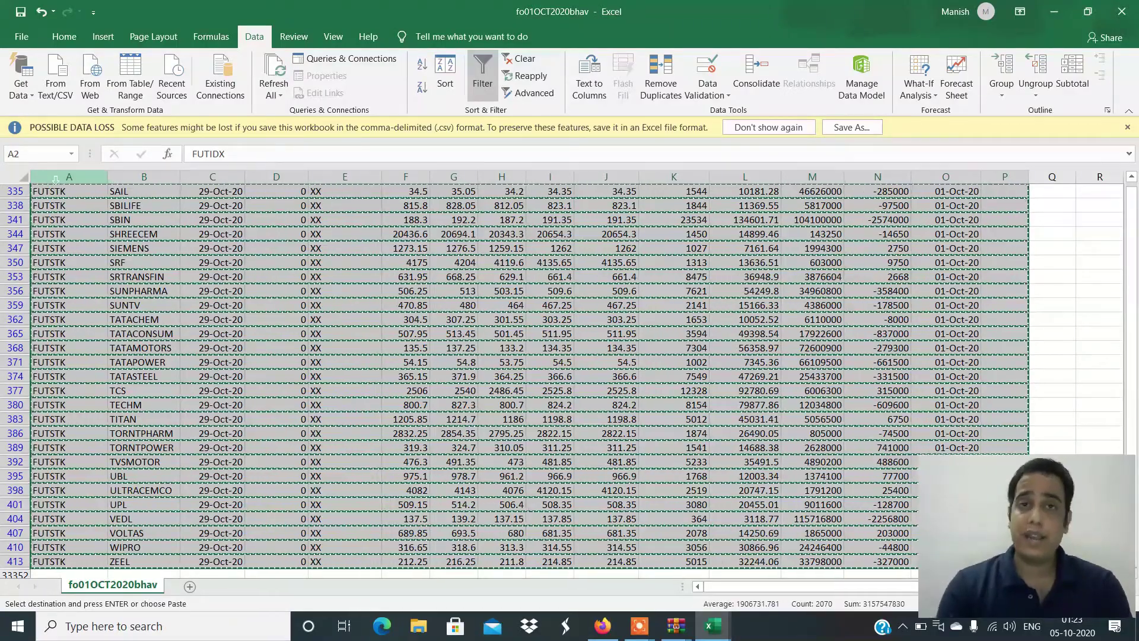
- Switch to the OFFLINE SHEET 01ST OCT workbook, add a new sheet and paste the copied rows starting at cell A2
key("alt+Tab")
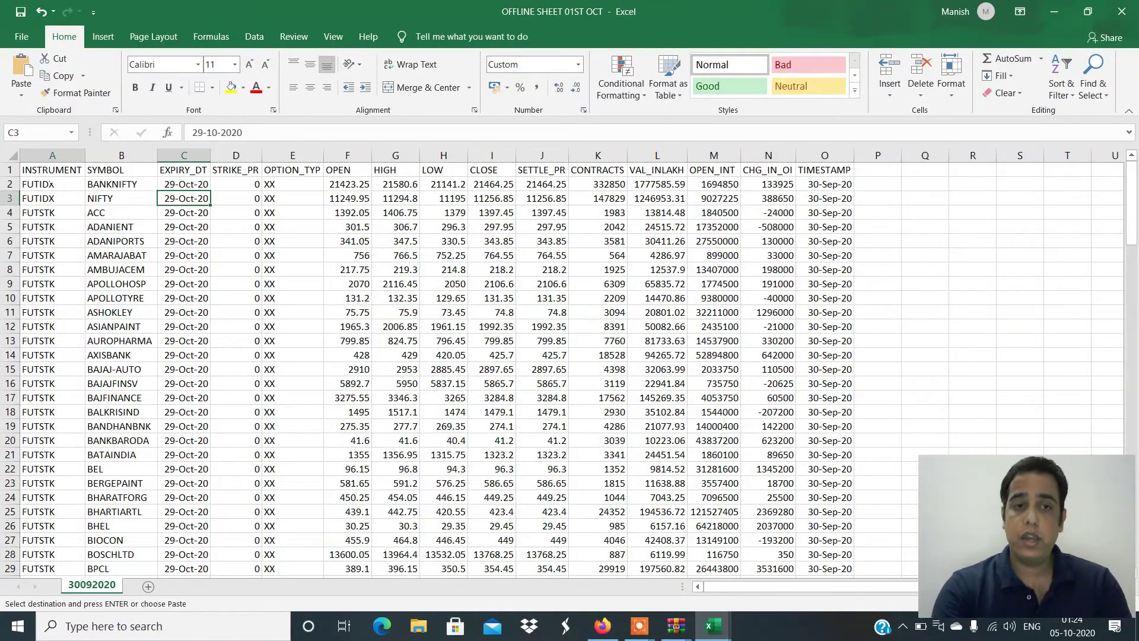
left_click(146, 587)
key("Down")
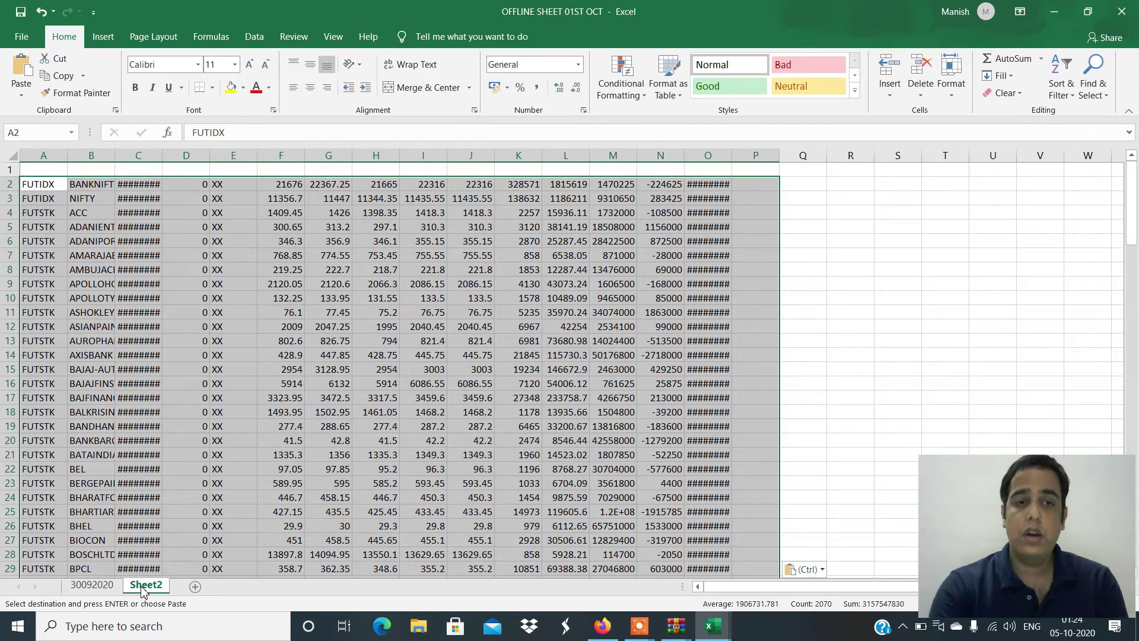
- Copy the header row from the 30092020 sheet into row 1 of Sheet2
left_click(92, 585)
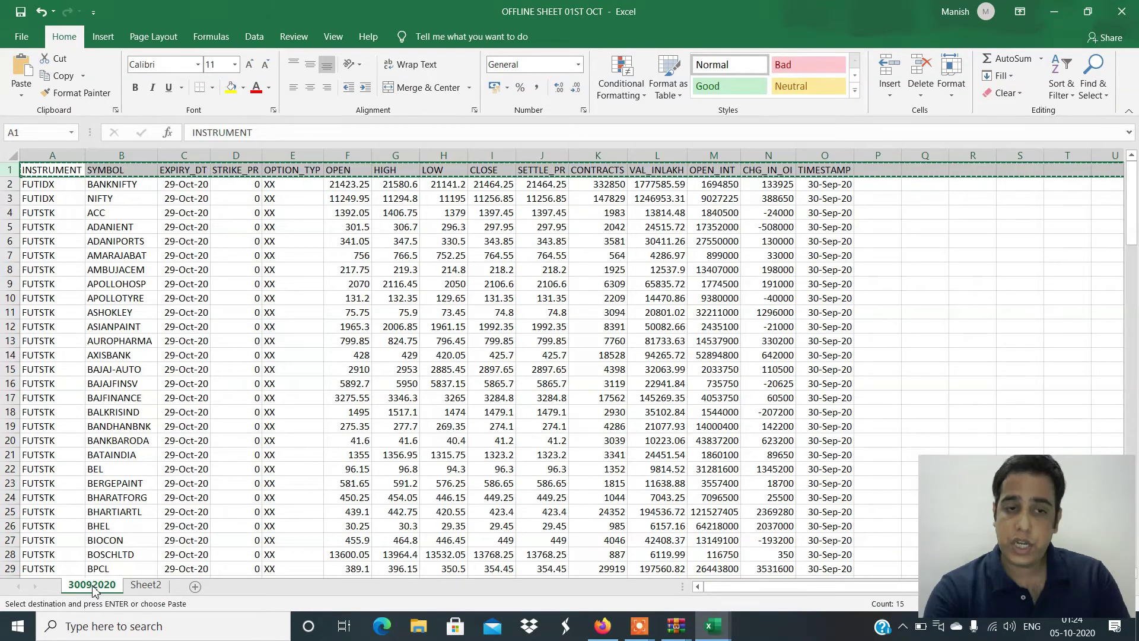
left_click(153, 586)
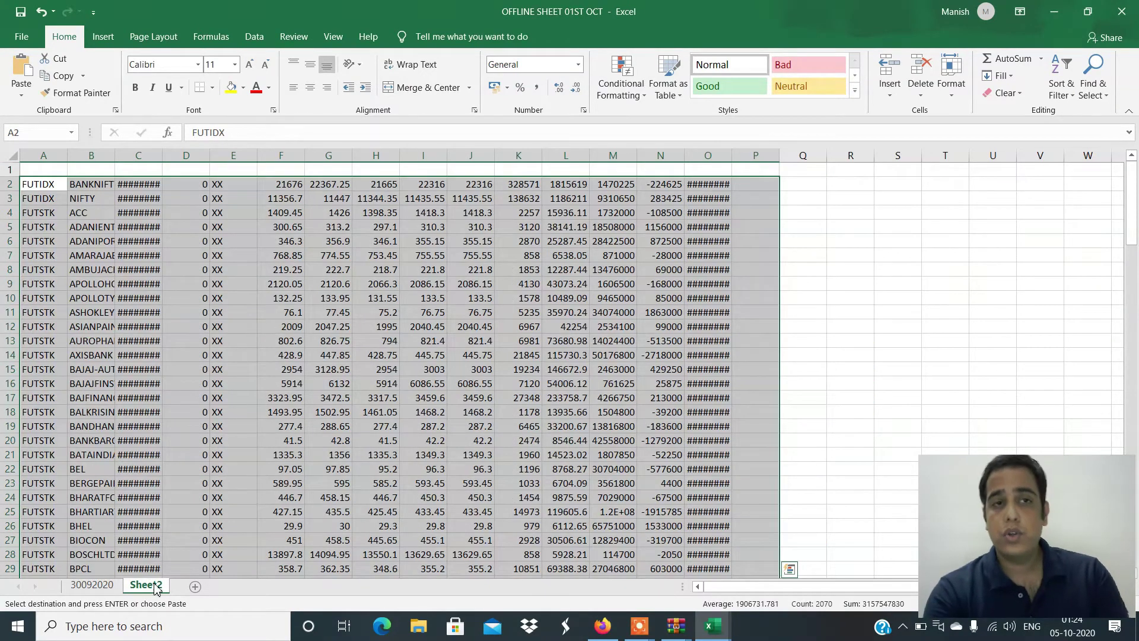
key("ctrl+Home")
key("ctrl+v")
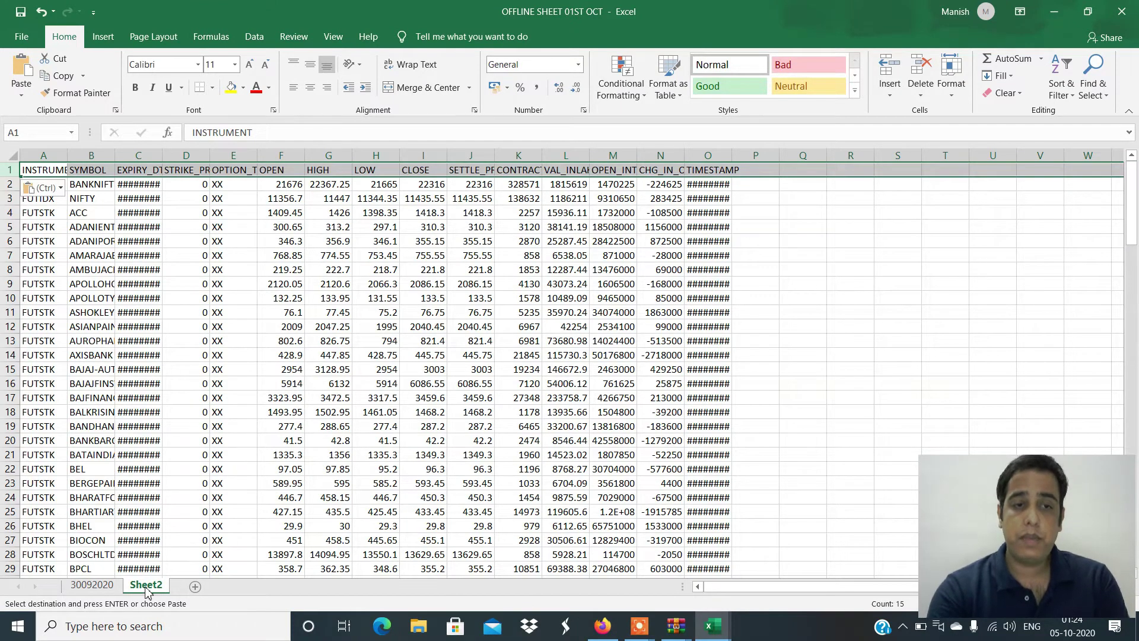
- Rename Sheet2 as 01102020
right_click(155, 587)
left_click(196, 449)
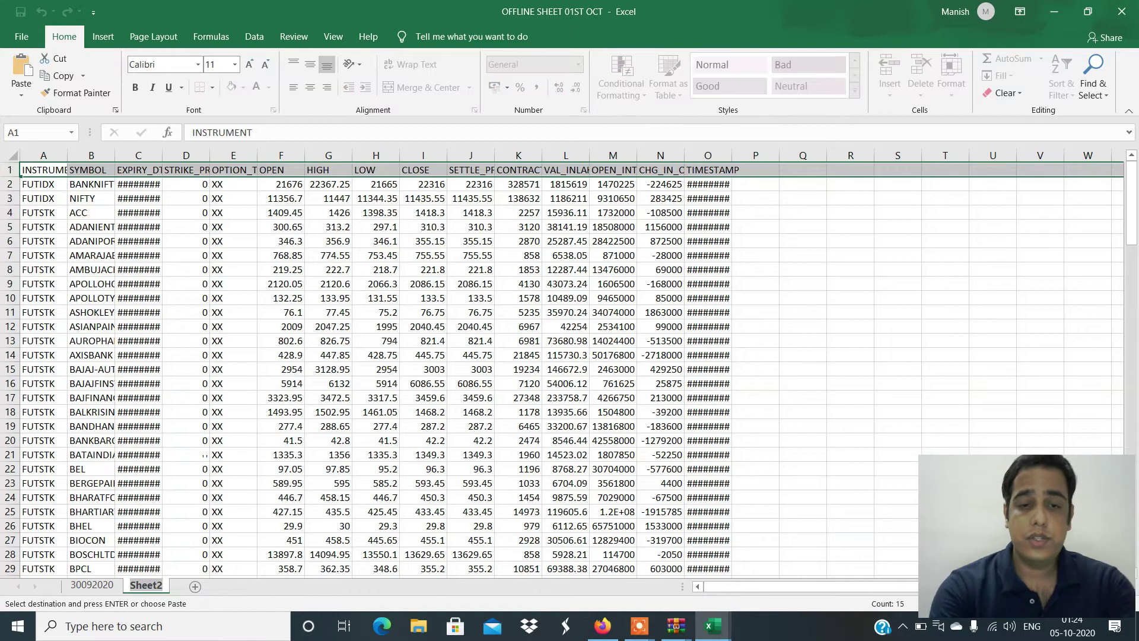
type("01102020")
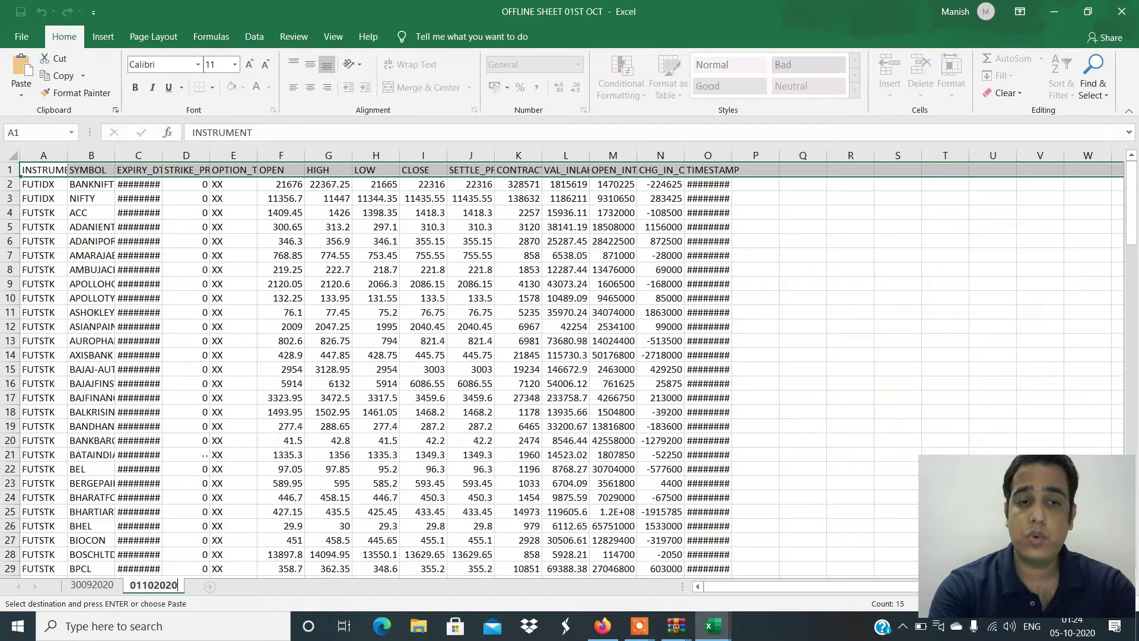
key("Return")
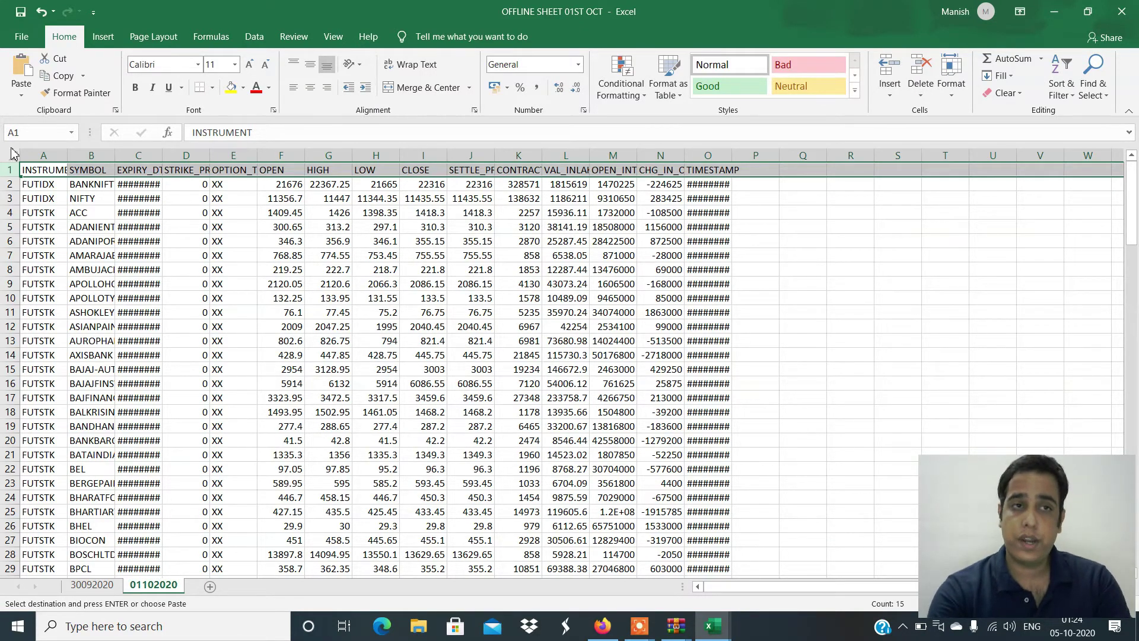
- Auto-fit the width of all columns on the 01102020 sheet
left_click(13, 155)
double_click(67, 155)
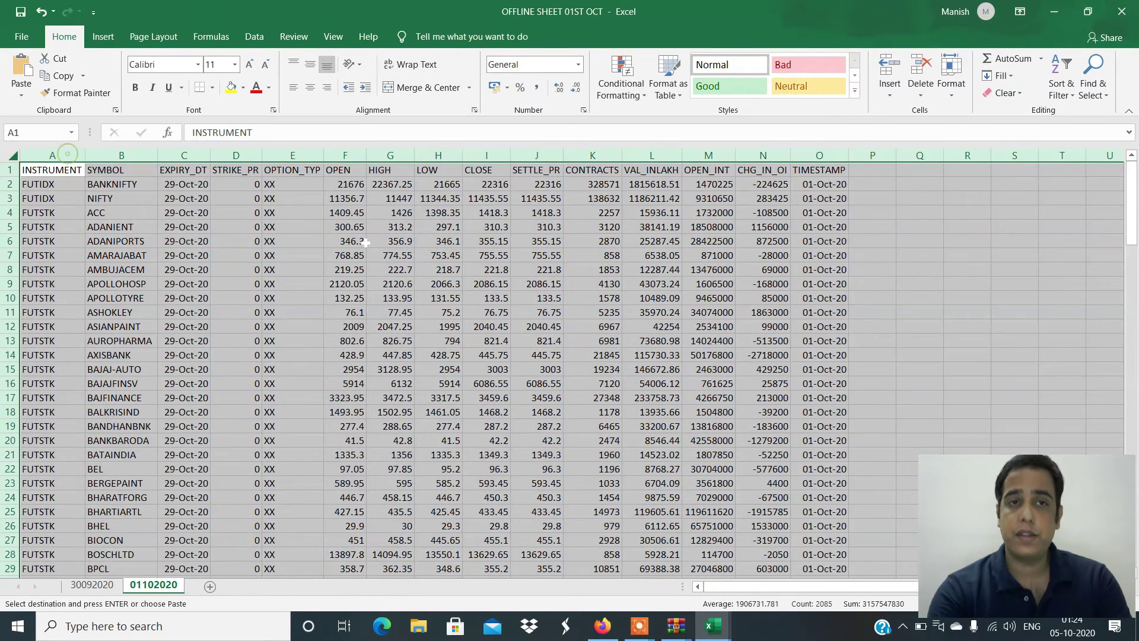
left_click(362, 241)
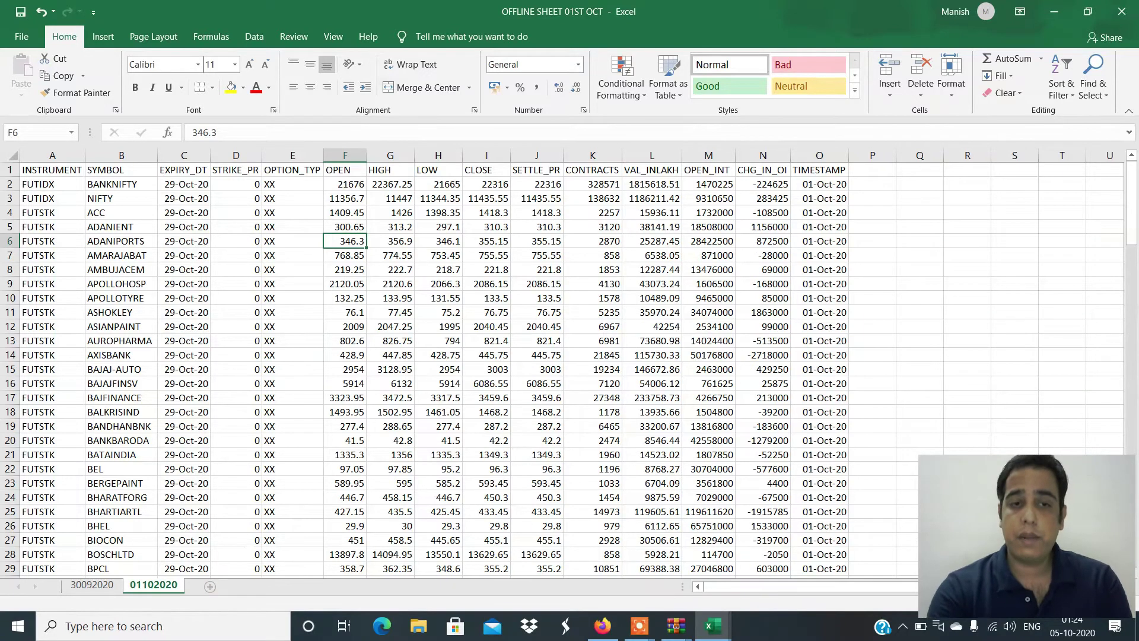
- Add a new sheet after 01102020 and name it CALC
left_click(213, 585)
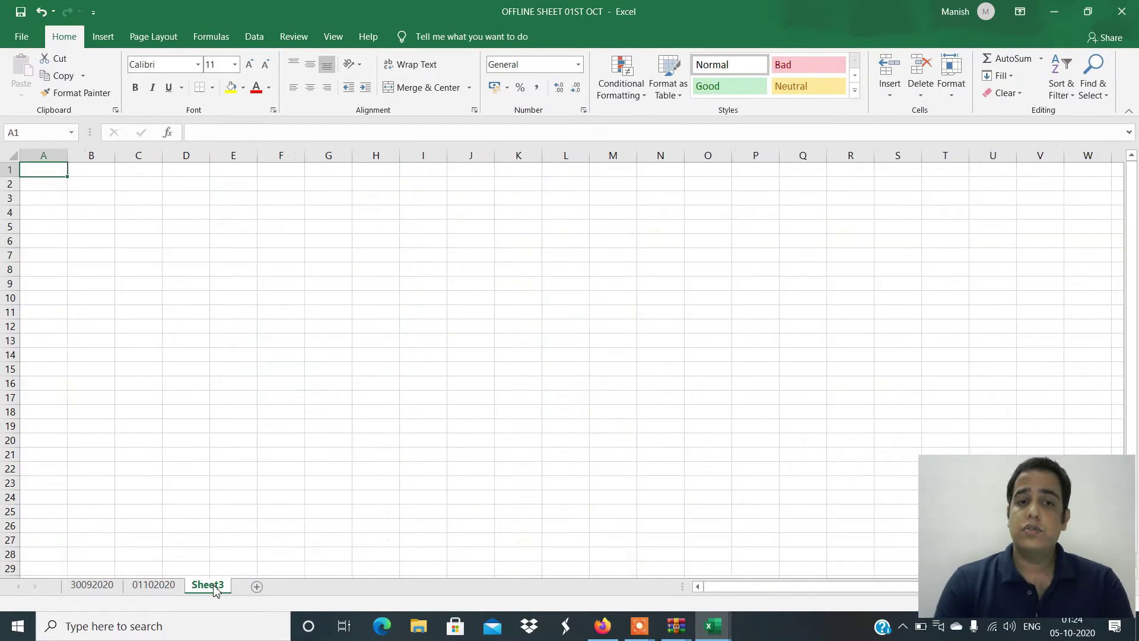
right_click(215, 590)
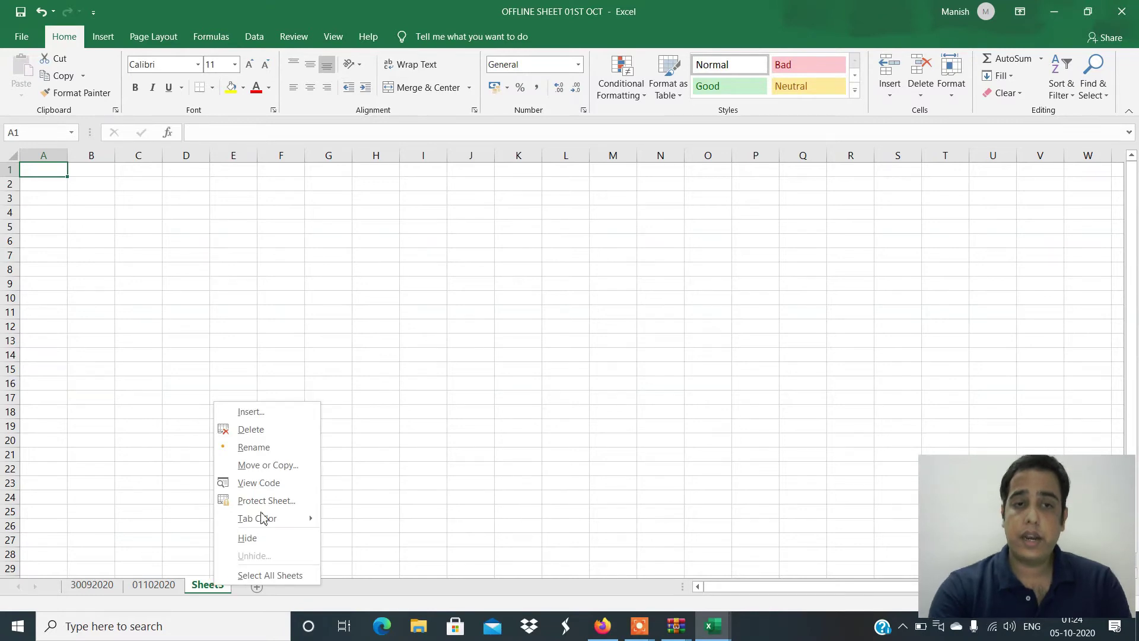
left_click(261, 448)
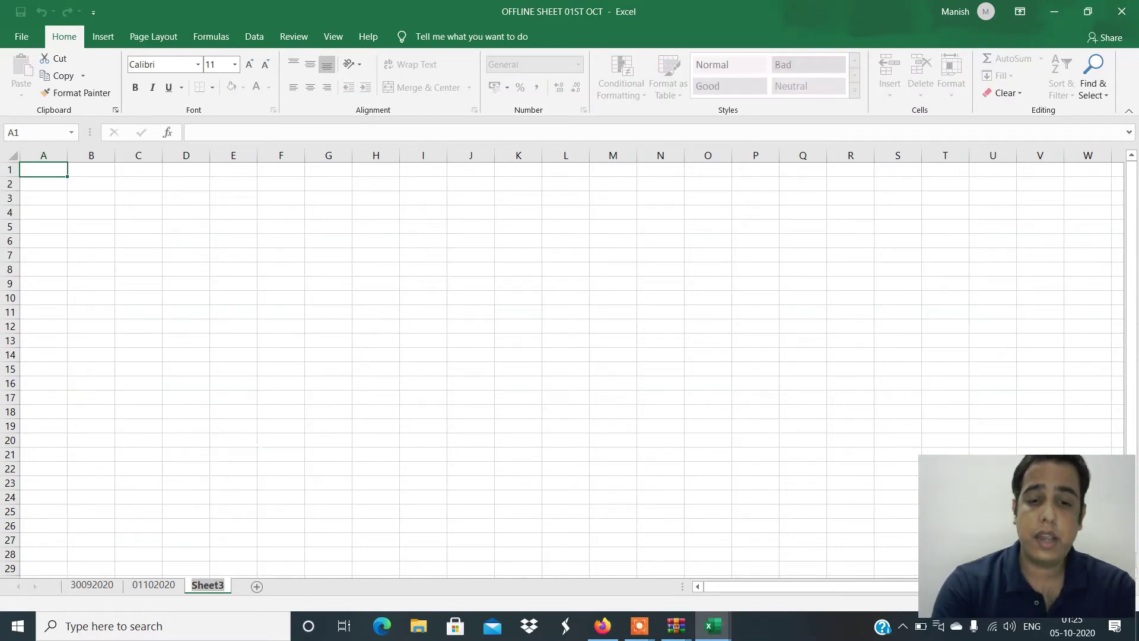
type("CALC")
key("Return")
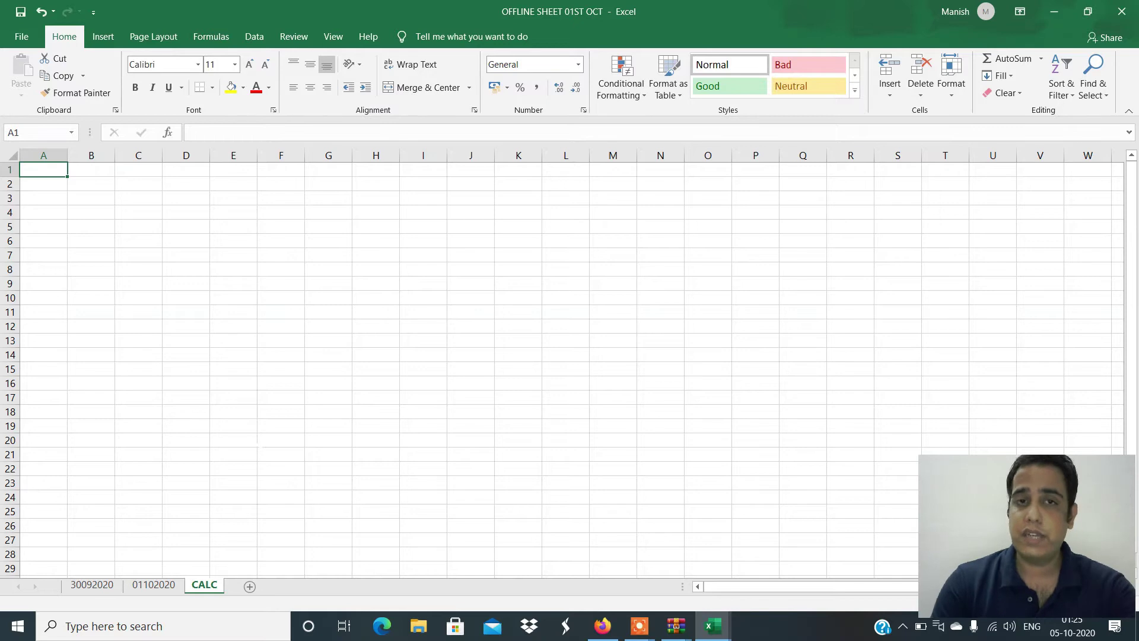
- Close the fo01OCT2020bhav workbook without saving and return to the CALC sheet of OFFLINE SHEET 01ST OCT
key("alt")
key("alt+Tab")
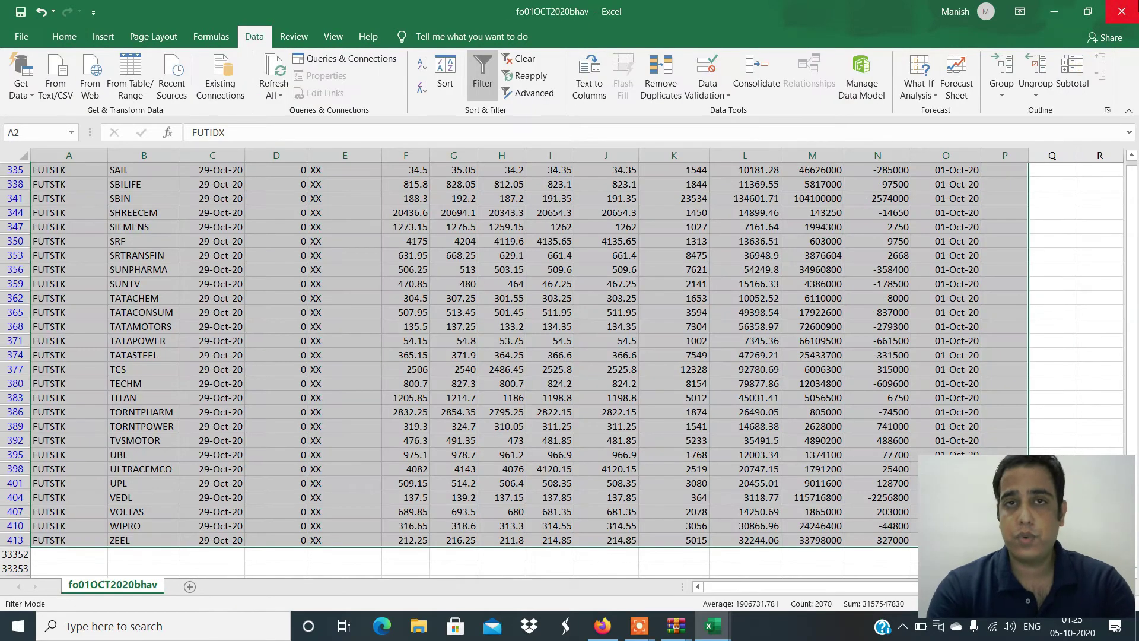
left_click(1122, 11)
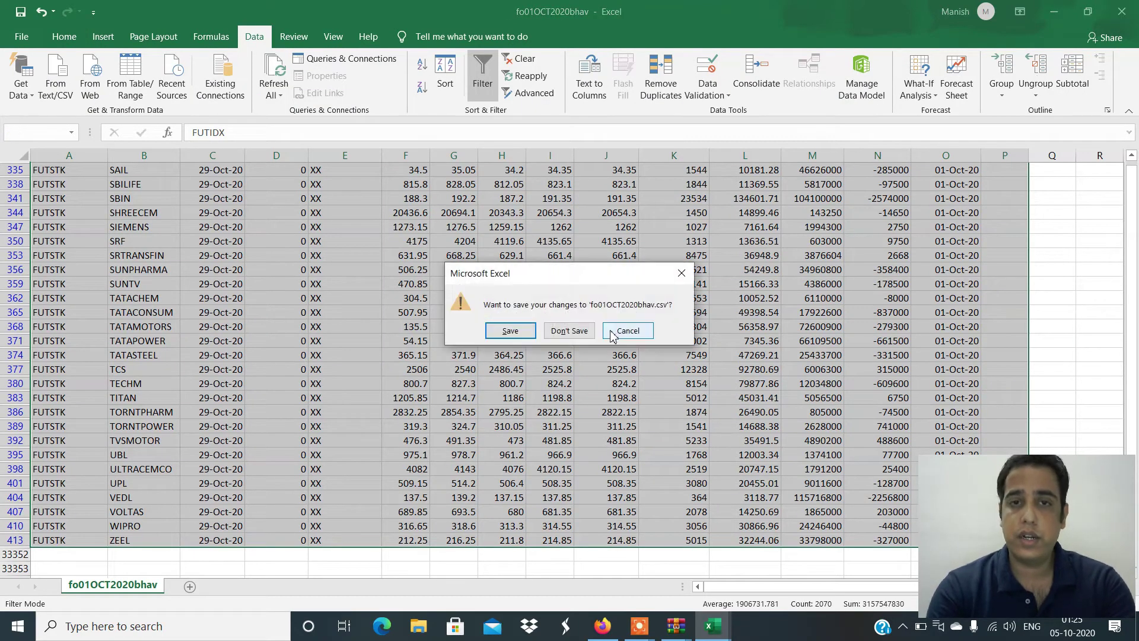
left_click(568, 331)
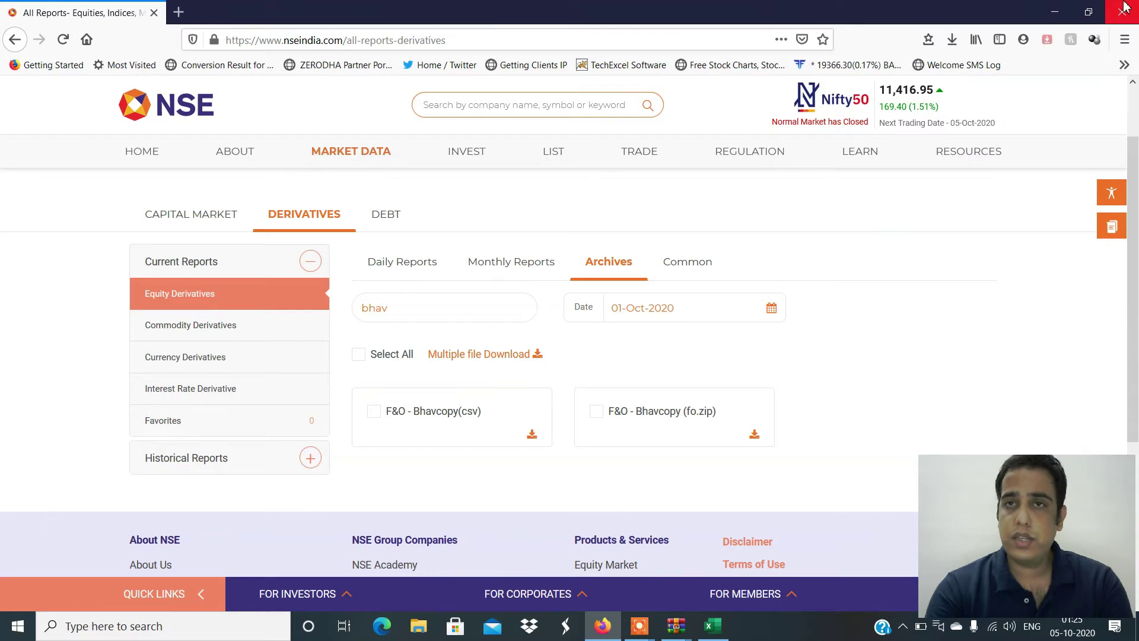
key("alt+Tab")
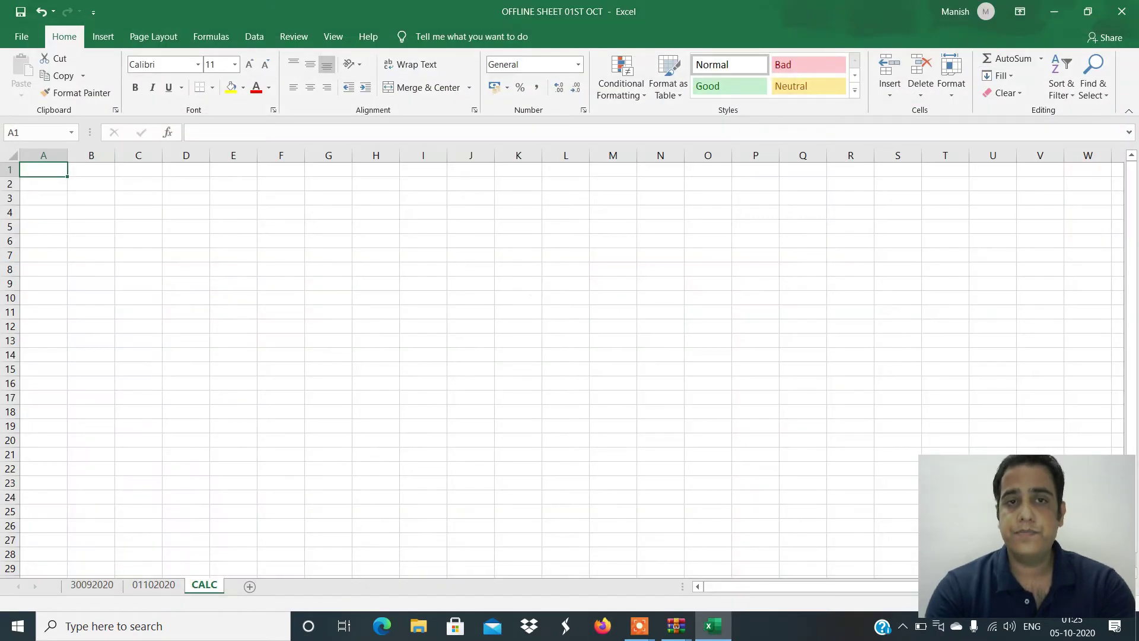
left_click(149, 386)
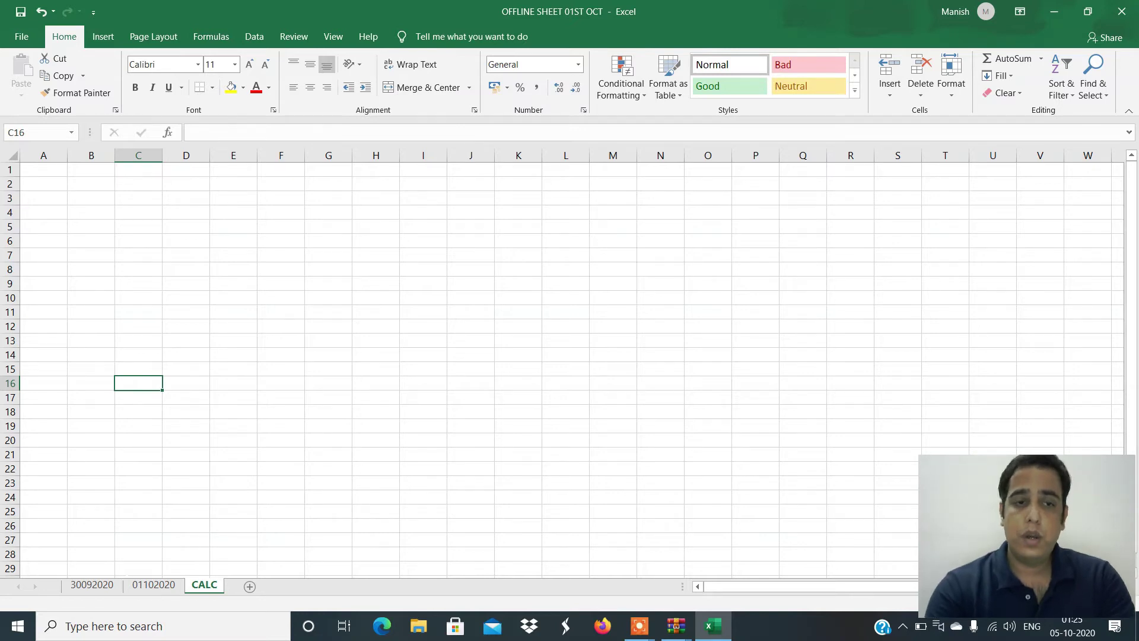
- Copy the SYMBOL column from the 30092020 sheet into column A of the CALC sheet
left_click(95, 585)
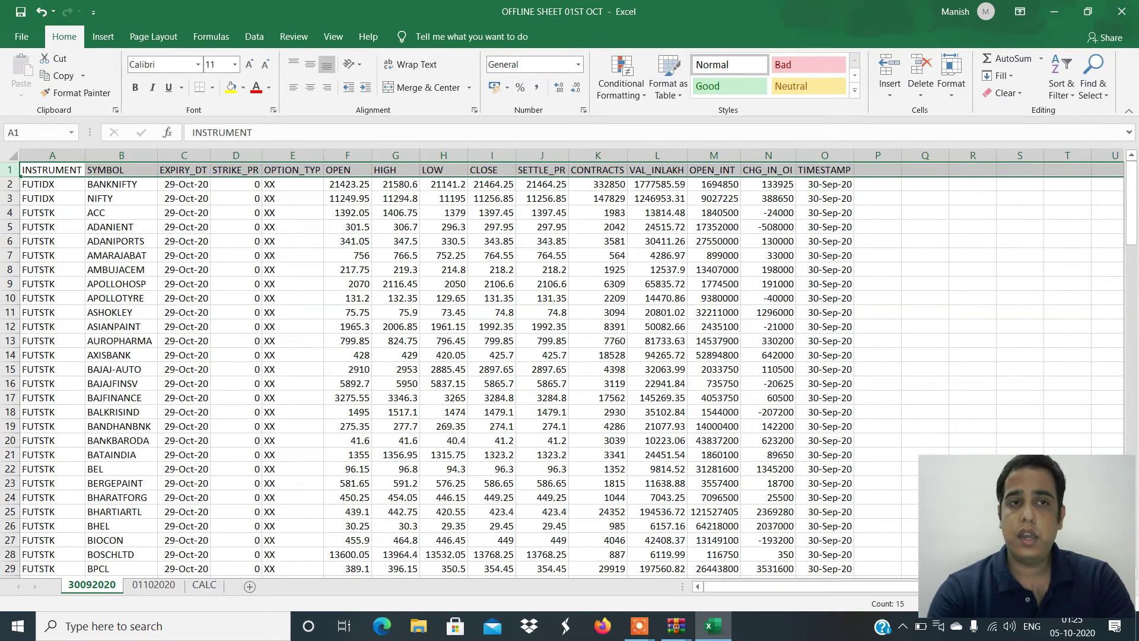
left_click(121, 156)
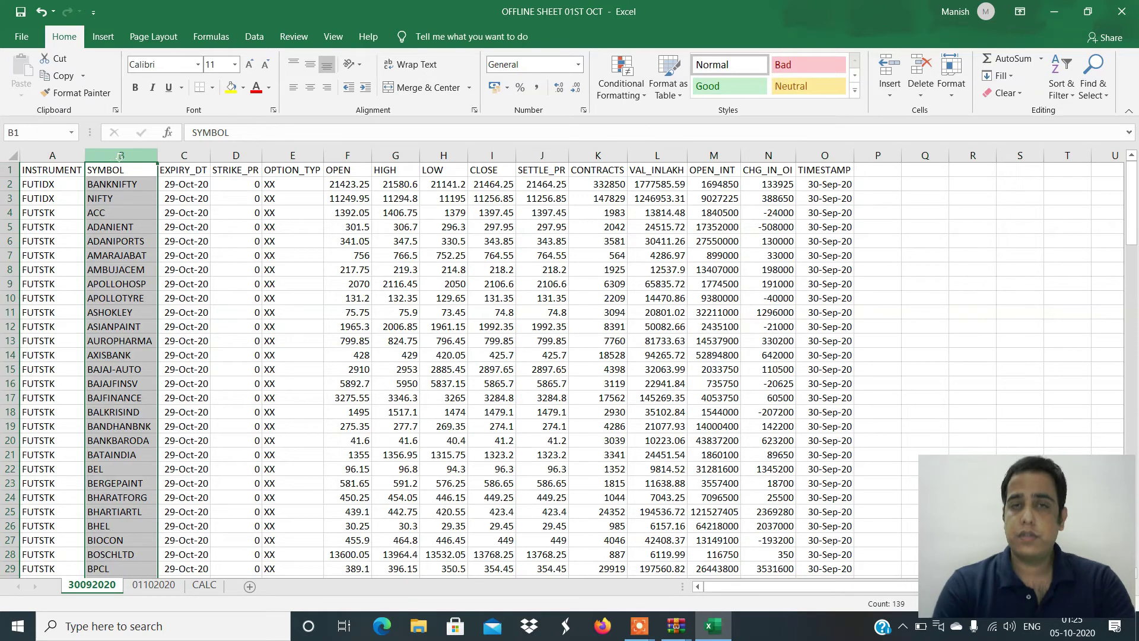
key("ctrl+c")
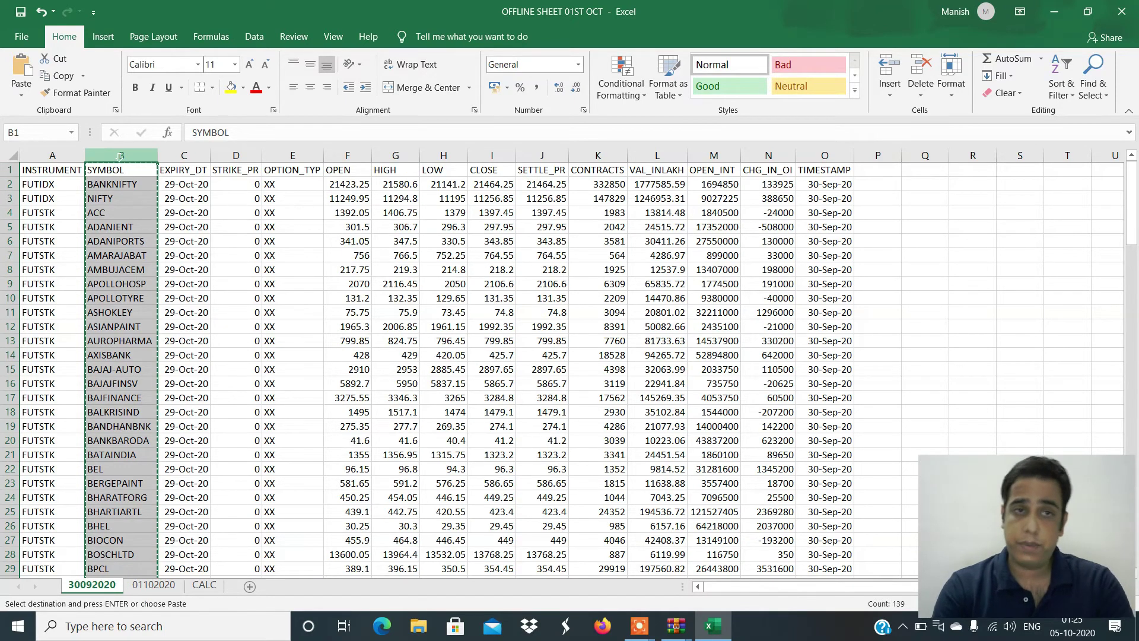
left_click(204, 585)
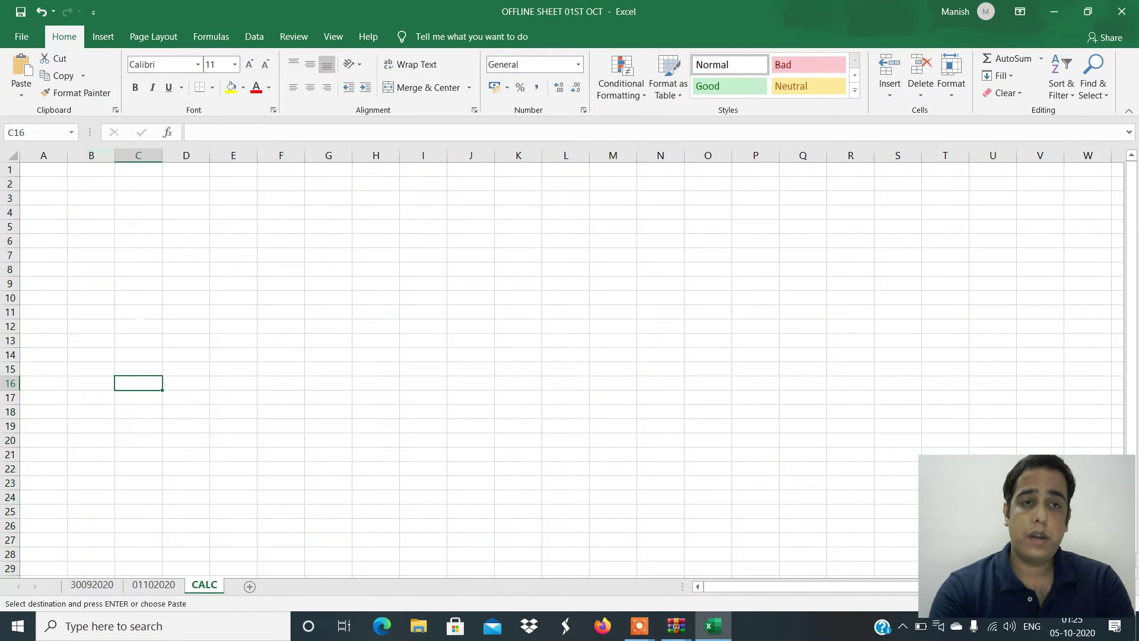
left_click(59, 156)
key("ctrl+v")
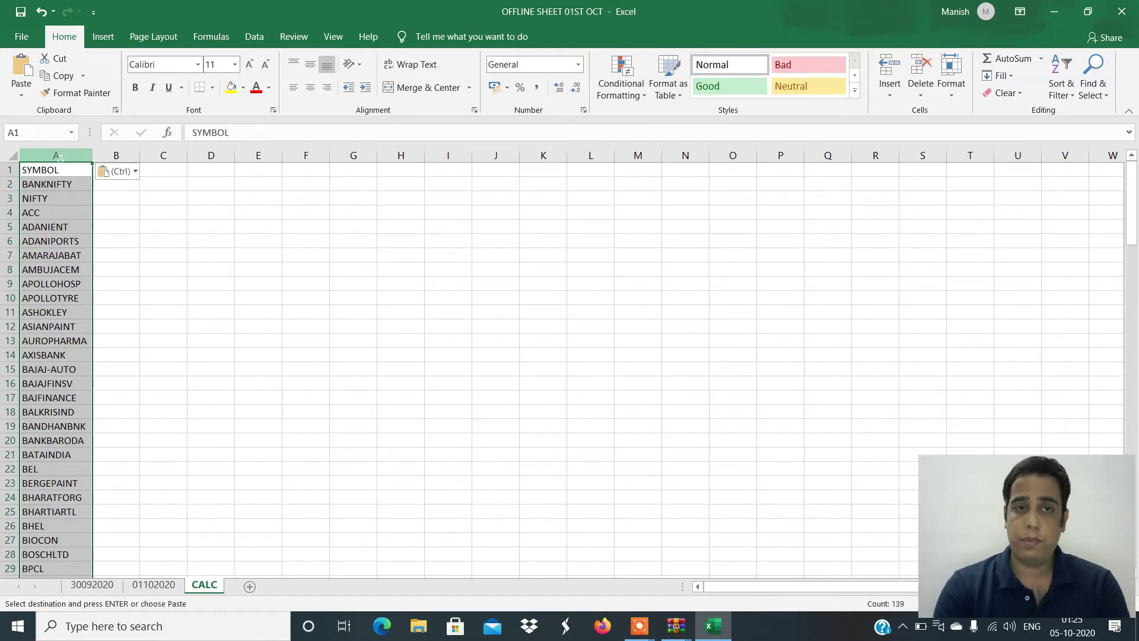
- Copy the CLOSE column from the 30092020 sheet into column B of the CALC sheet
left_click(92, 585)
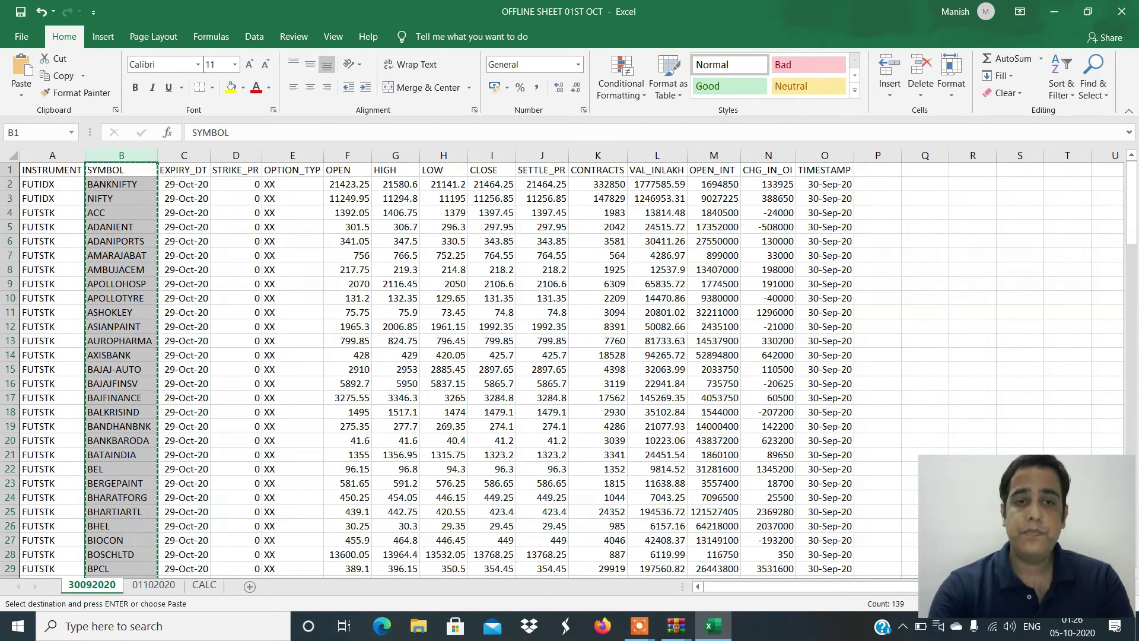
left_click(492, 156)
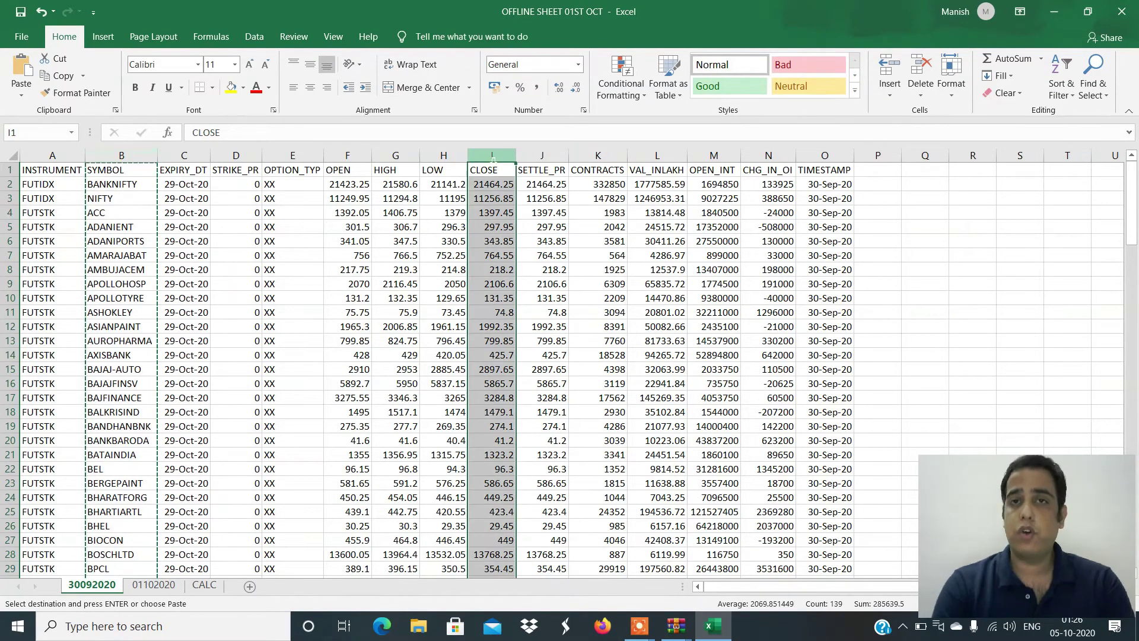
key("ctrl+c")
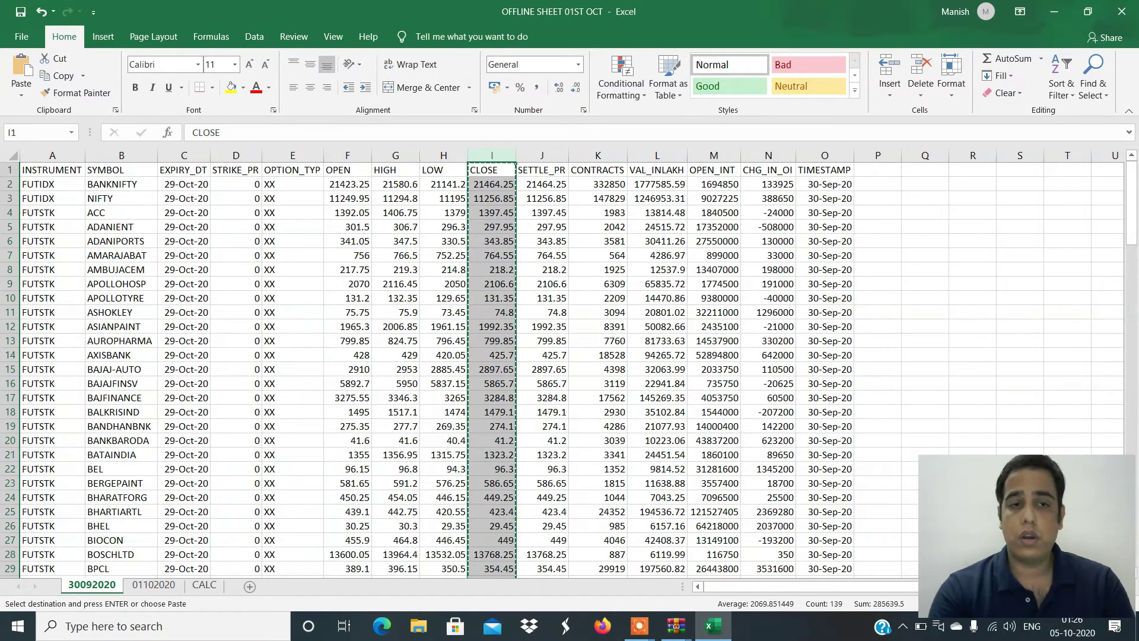
left_click(204, 586)
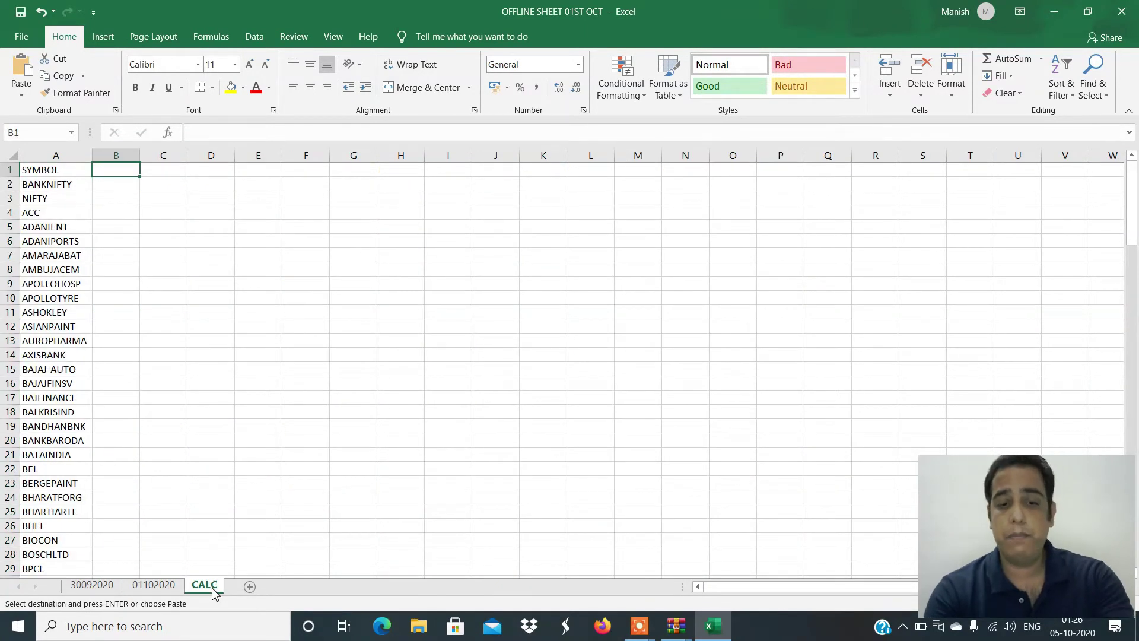
key("ctrl+v")
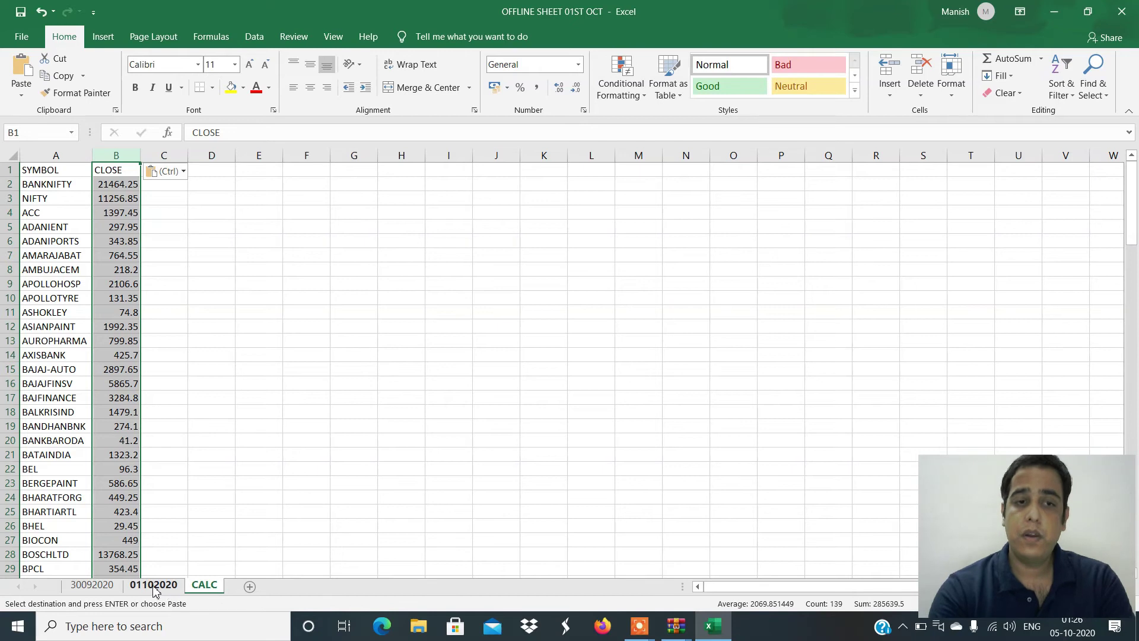
- Copy the CLOSE column from the 01102020 sheet into column C of the CALC sheet
left_click(154, 585)
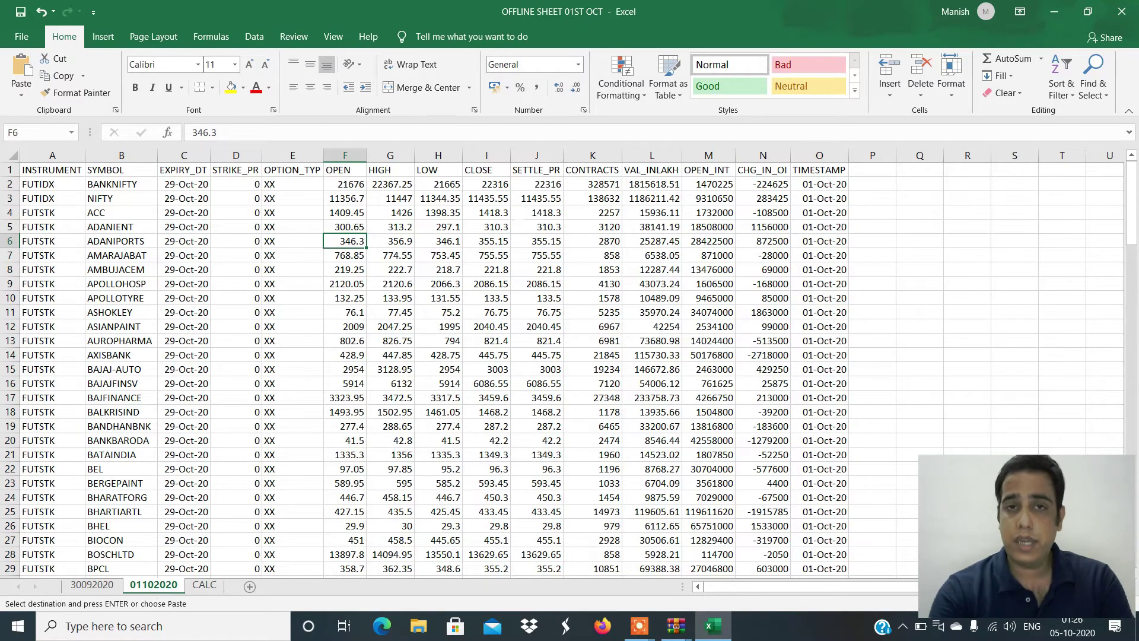
left_click(486, 155)
key("ctrl+c")
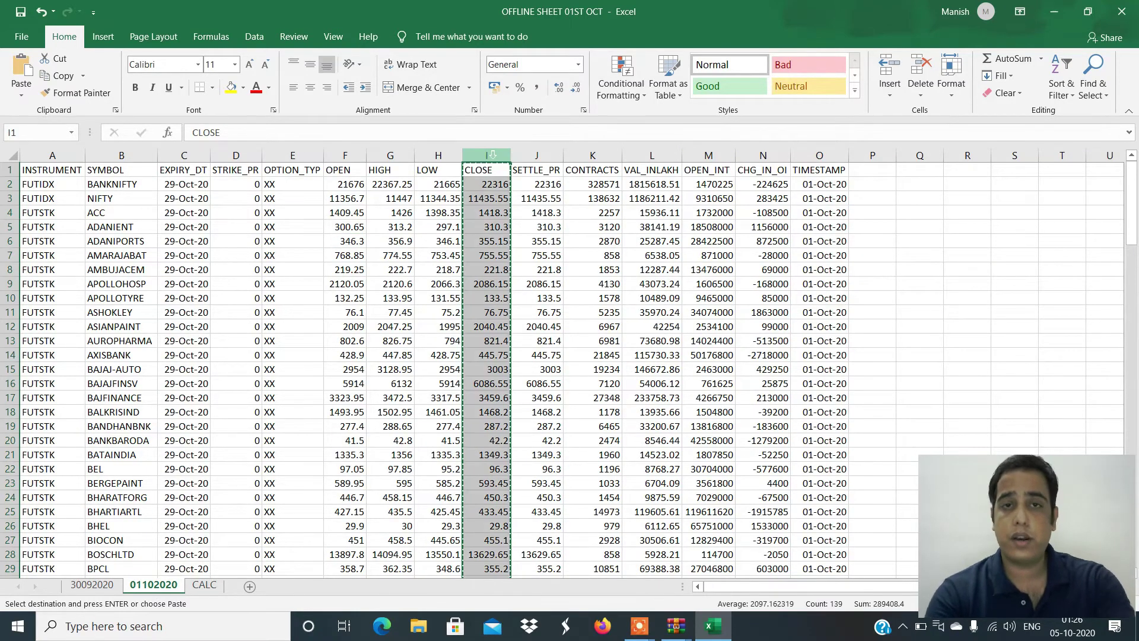
left_click(206, 586)
key("ctrl+v")
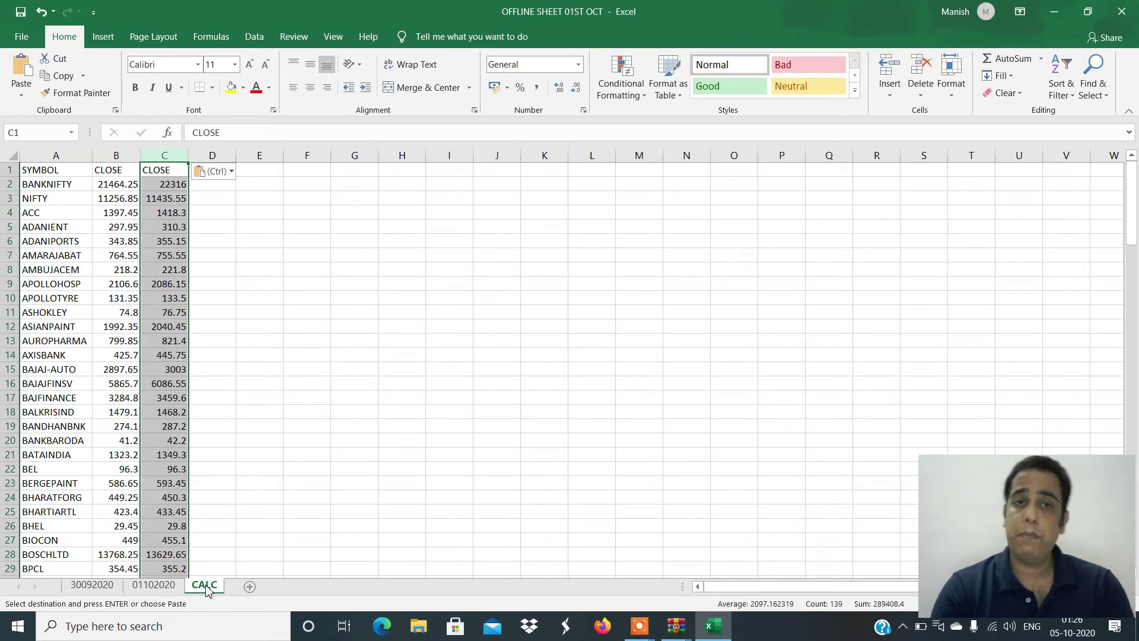
- Replace the header in cell B1 of the CALC sheet with 30TH SEPT
key("Left")
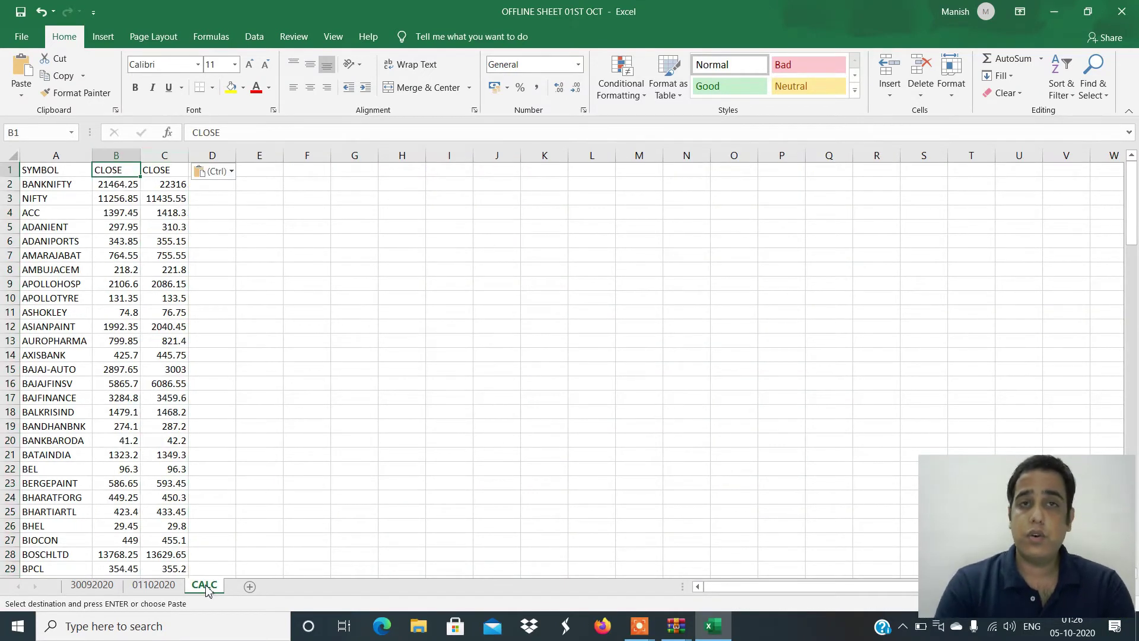
type("30TH SEO")
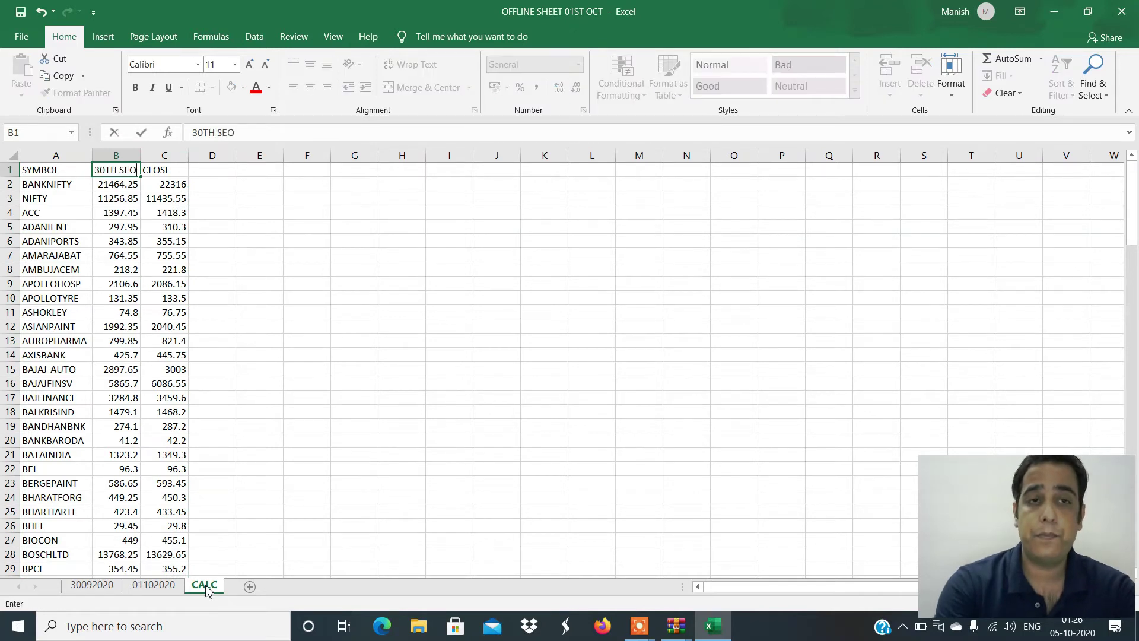
key("BackSpace")
type("P")
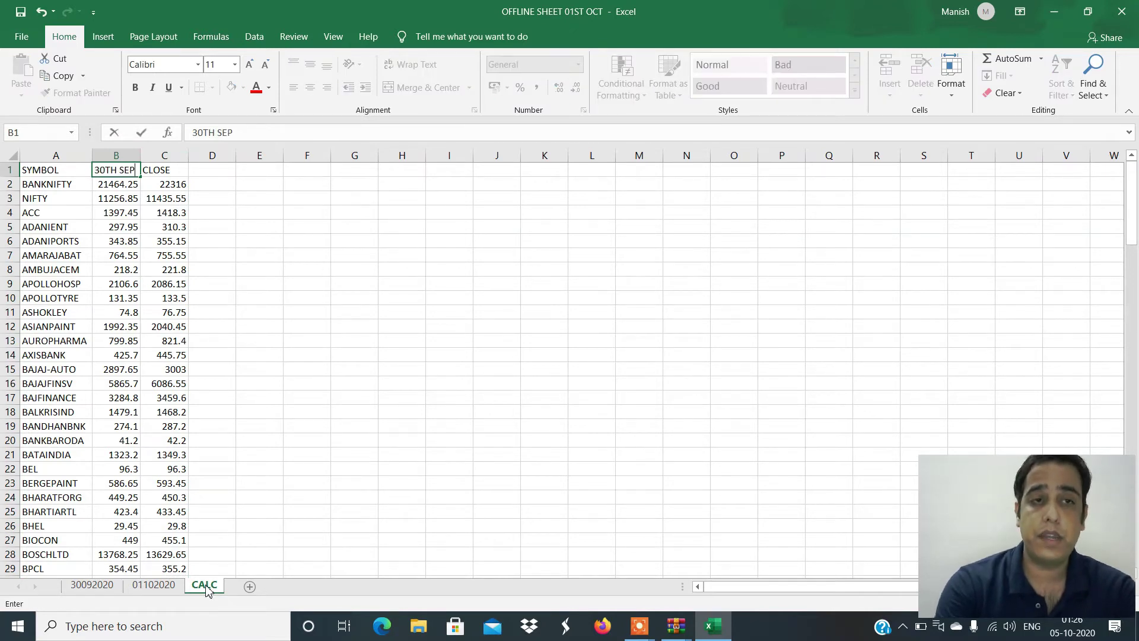
type("T")
key("Return")
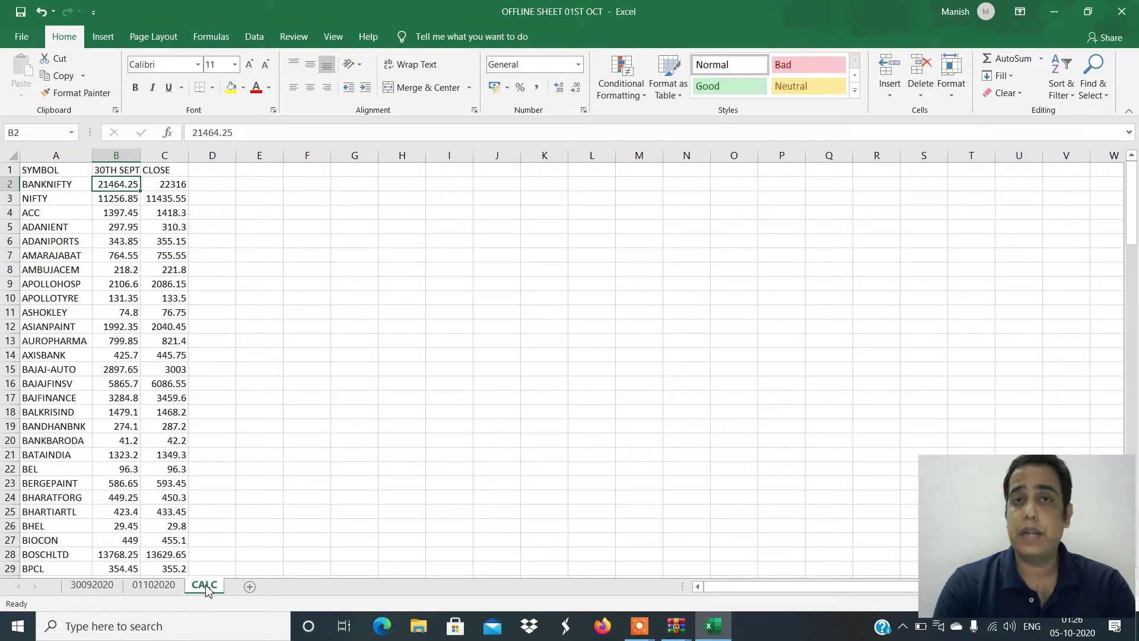
- Replace the header in cell C1 of the CALC sheet with 01ST OCT
key("Right")
key("Up")
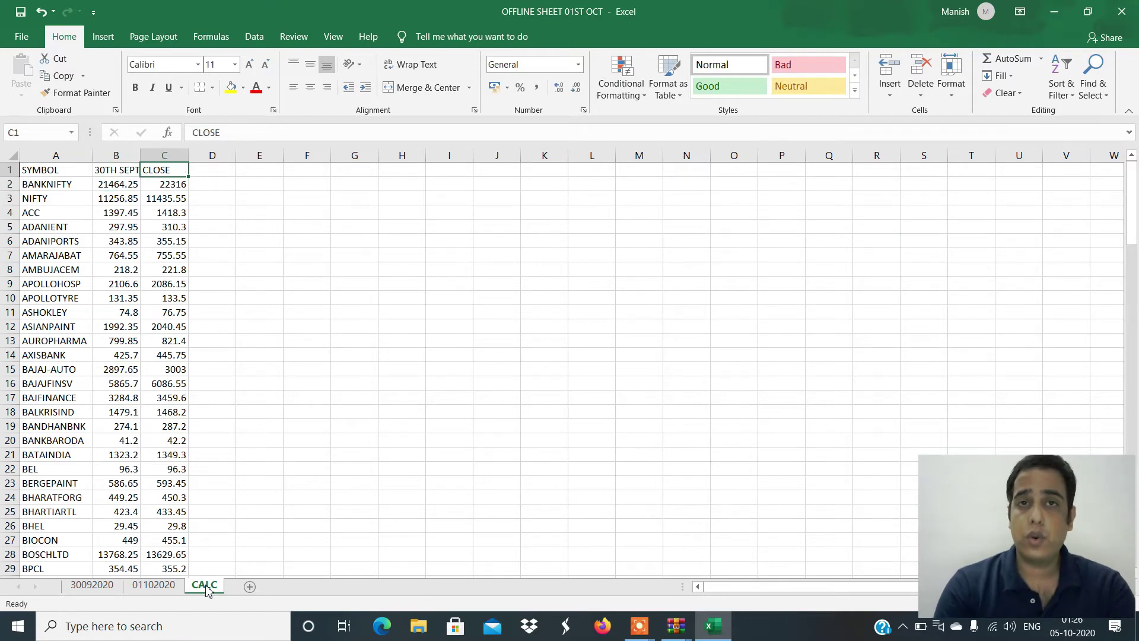
type("01ST")
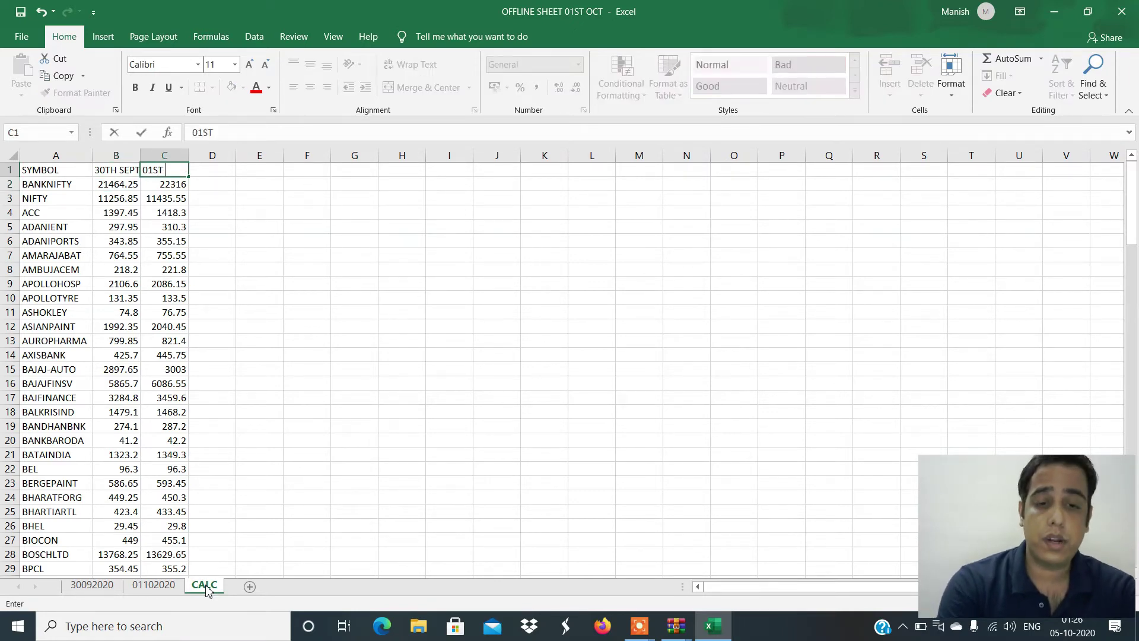
type(" OCT")
key("Return")
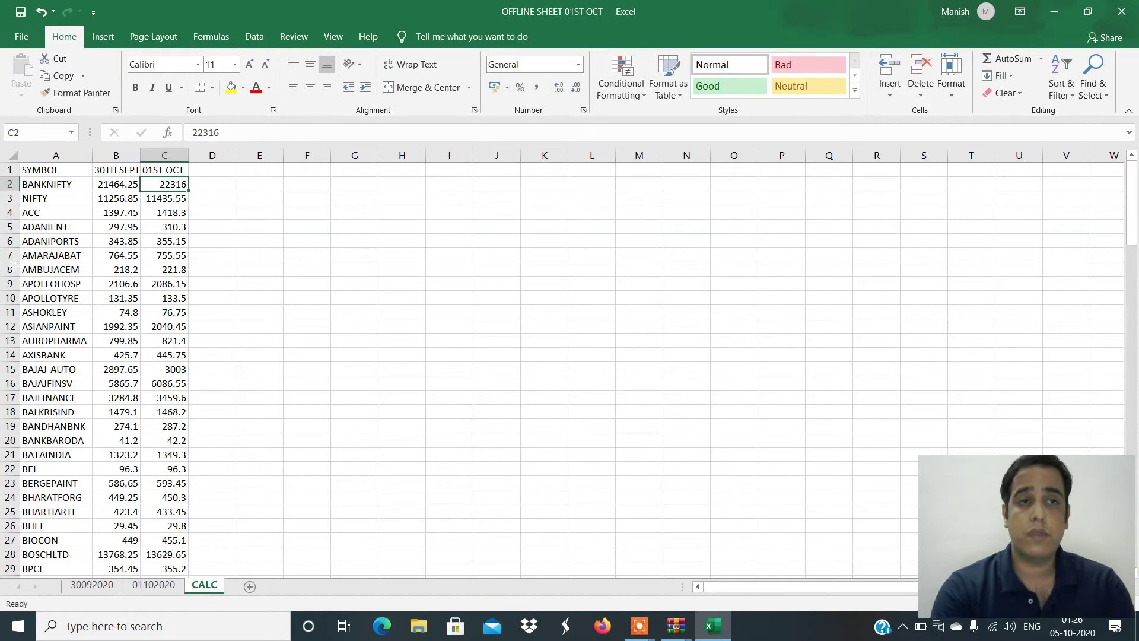
- Auto-fit the width of all columns on the CALC sheet
left_click(11, 155)
double_click(92, 155)
left_click(257, 192)
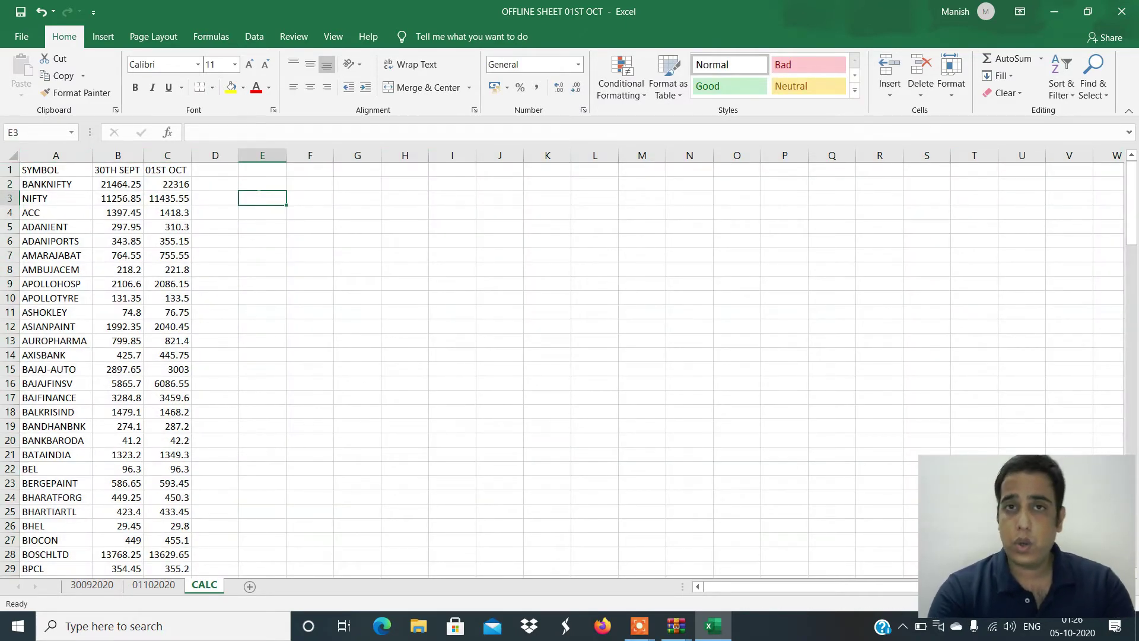
key("Left")
key("Left")
key("Up")
key("Left")
key("Up")
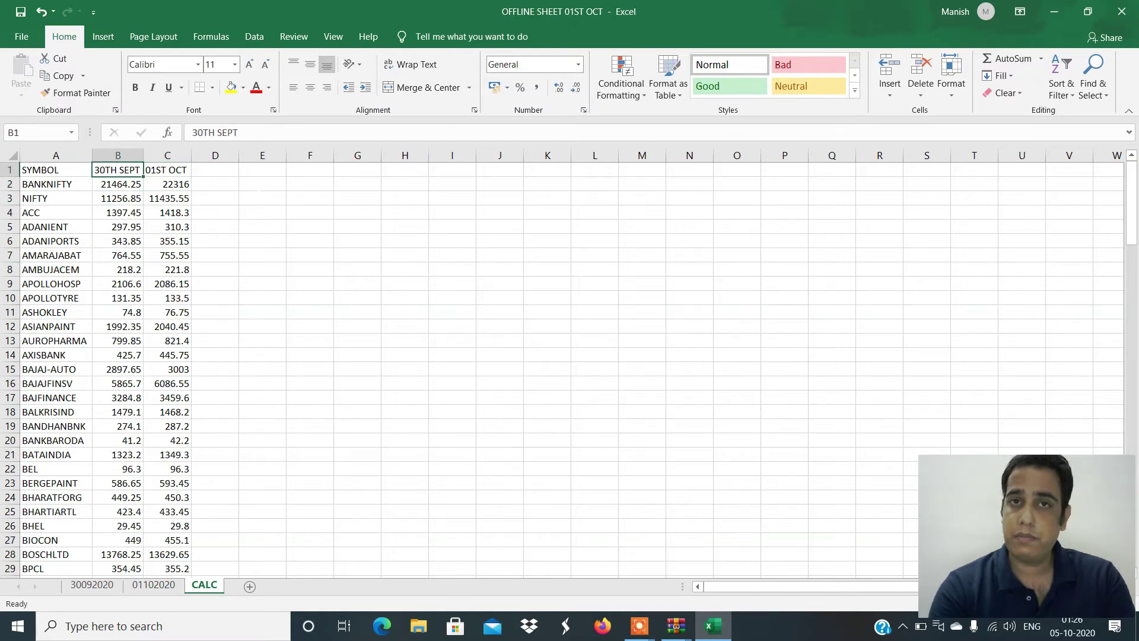
key("Right")
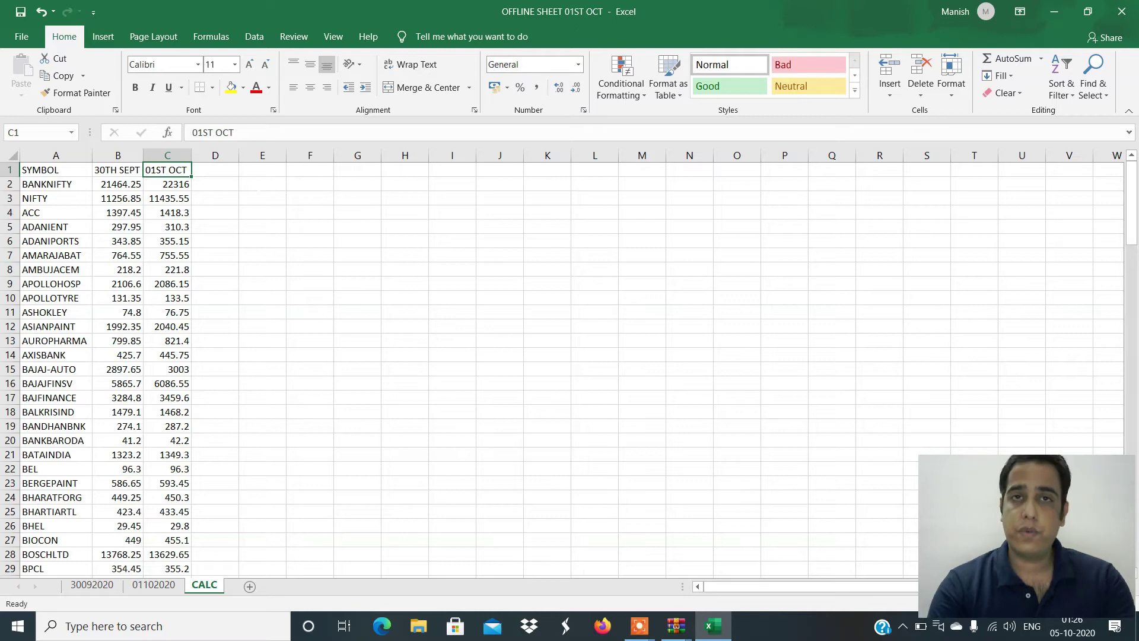
- Select the symbol and price data from cell A2 down to the last row of the CALC sheet
key("Down")
key("Left")
key("Left")
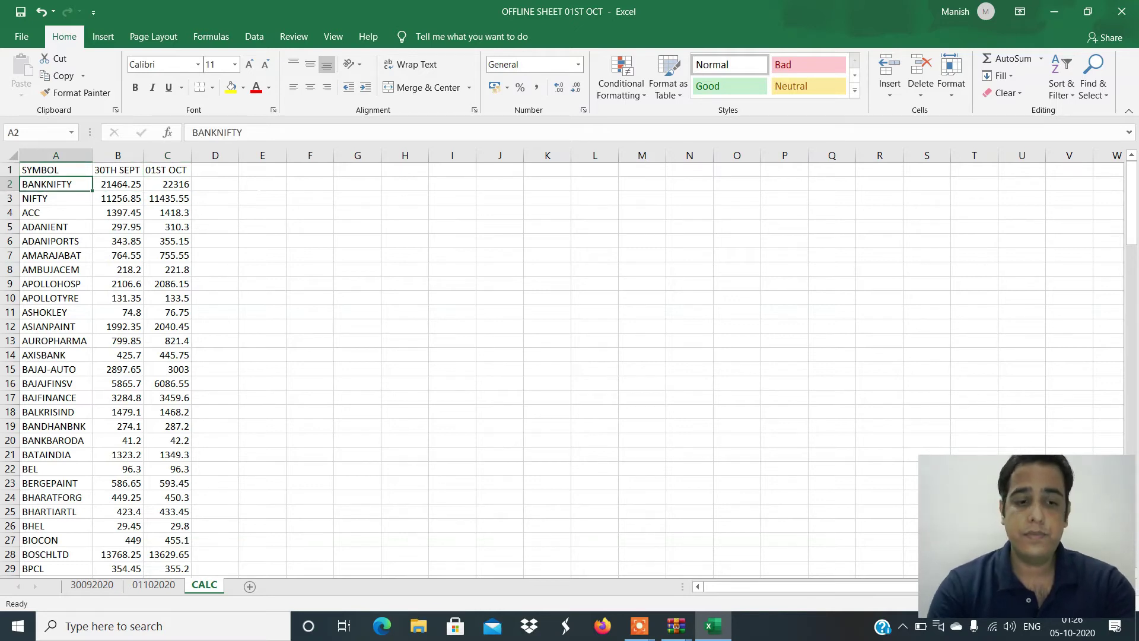
key("shift+Right")
key("shift+Right")
key("shift+Right")
key("ctrl+shift+Down")
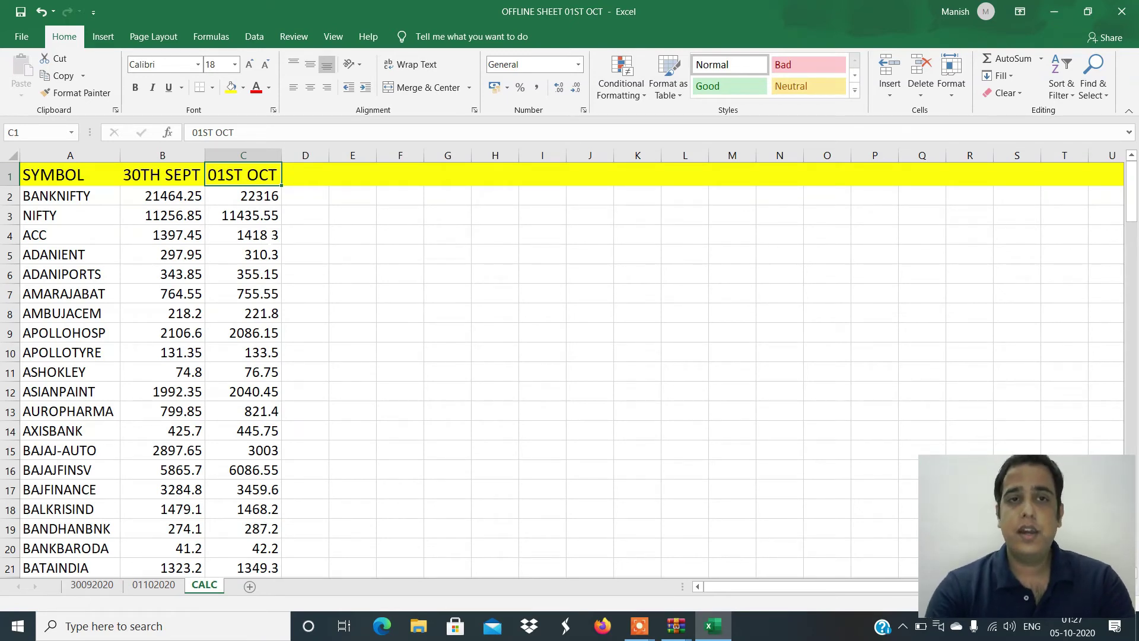
- Copy the OPEN_INT column from the 30092020 sheet into column E of the CALC sheet, leaving column D empty
left_click(309, 153)
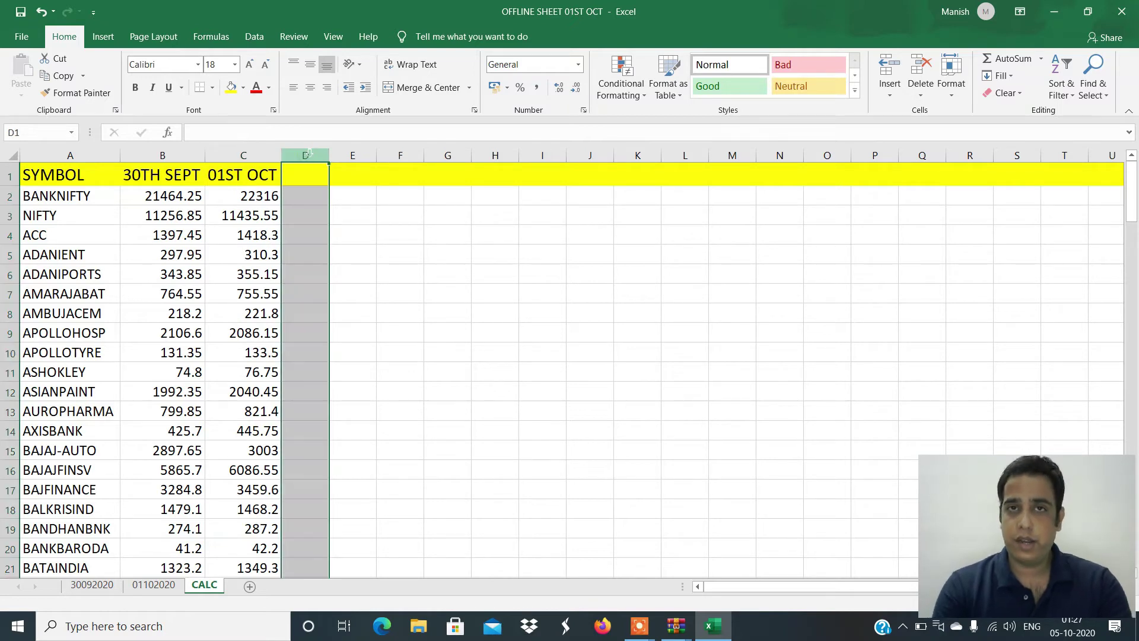
left_click(365, 156)
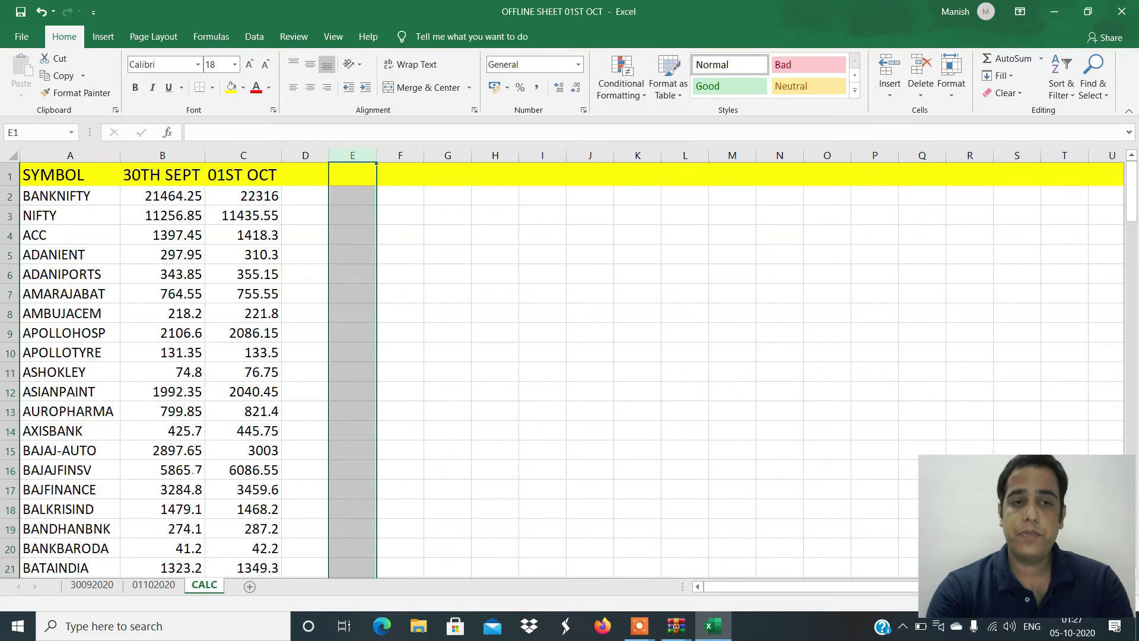
left_click(93, 589)
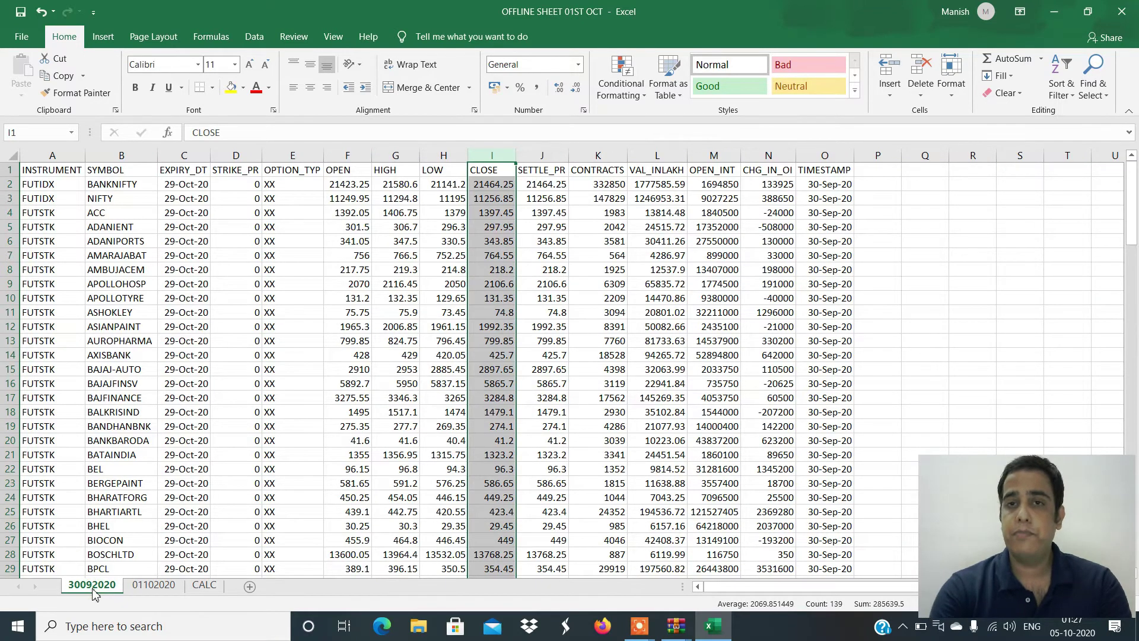
left_click(725, 156)
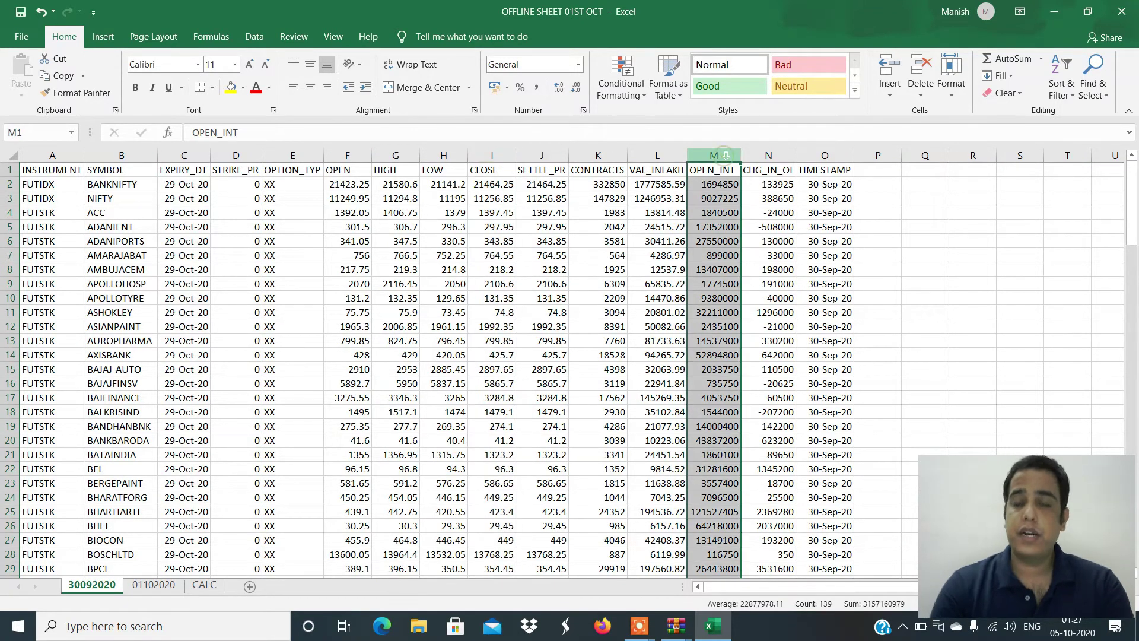
key("ctrl+c")
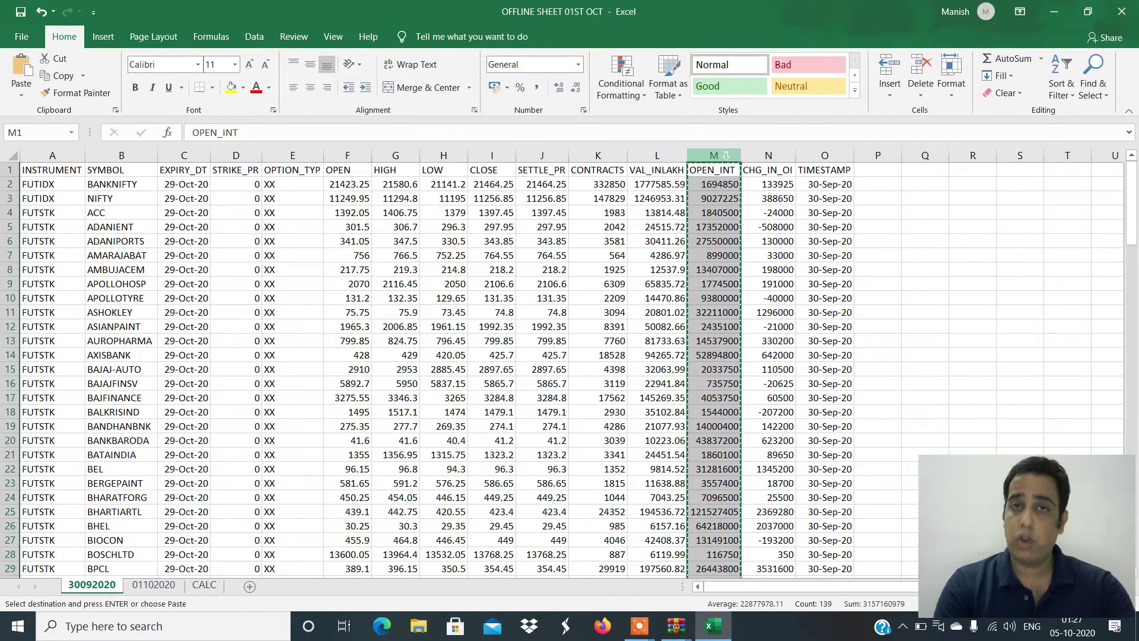
left_click(220, 586)
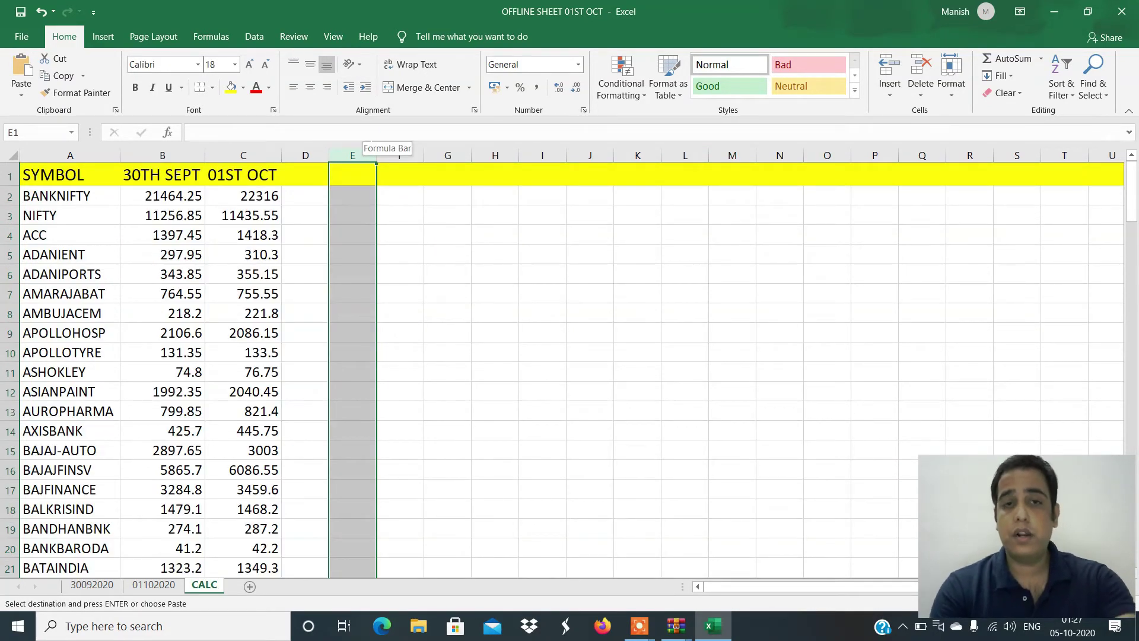
key("ctrl+v")
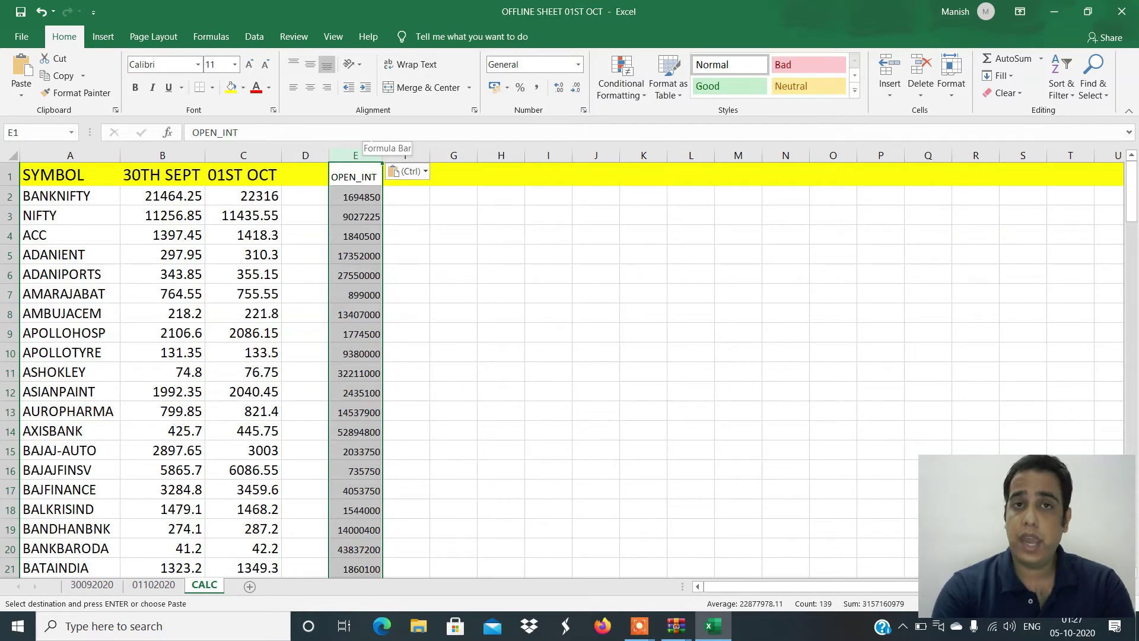
- Copy the OPEN_INT column from the 01102020 sheet into column F of the CALC sheet
left_click(156, 585)
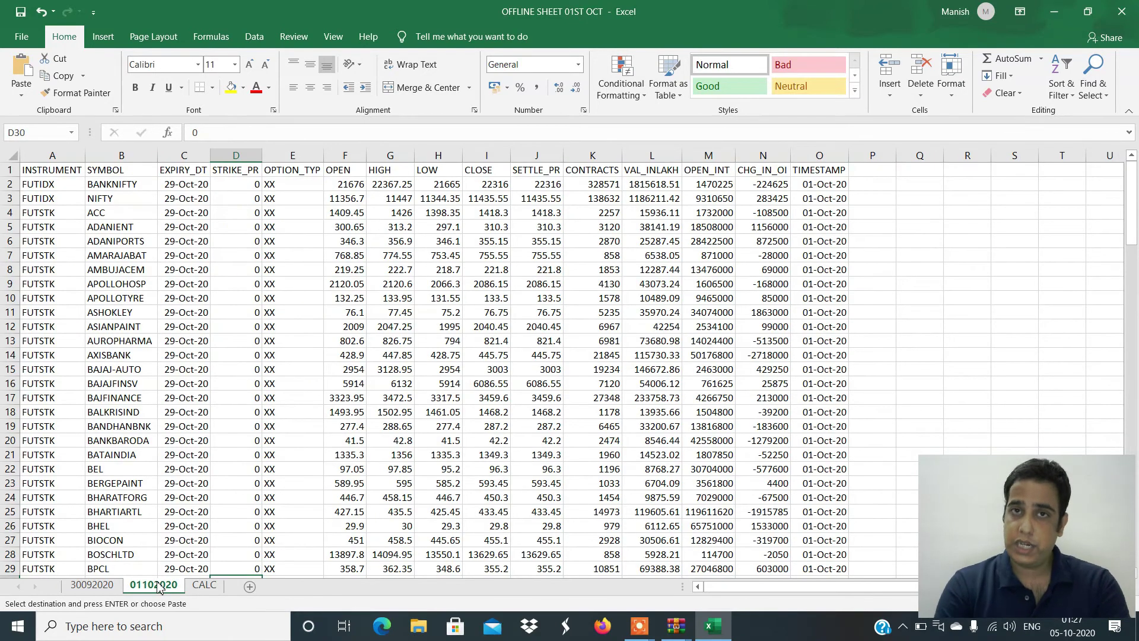
left_click(716, 154)
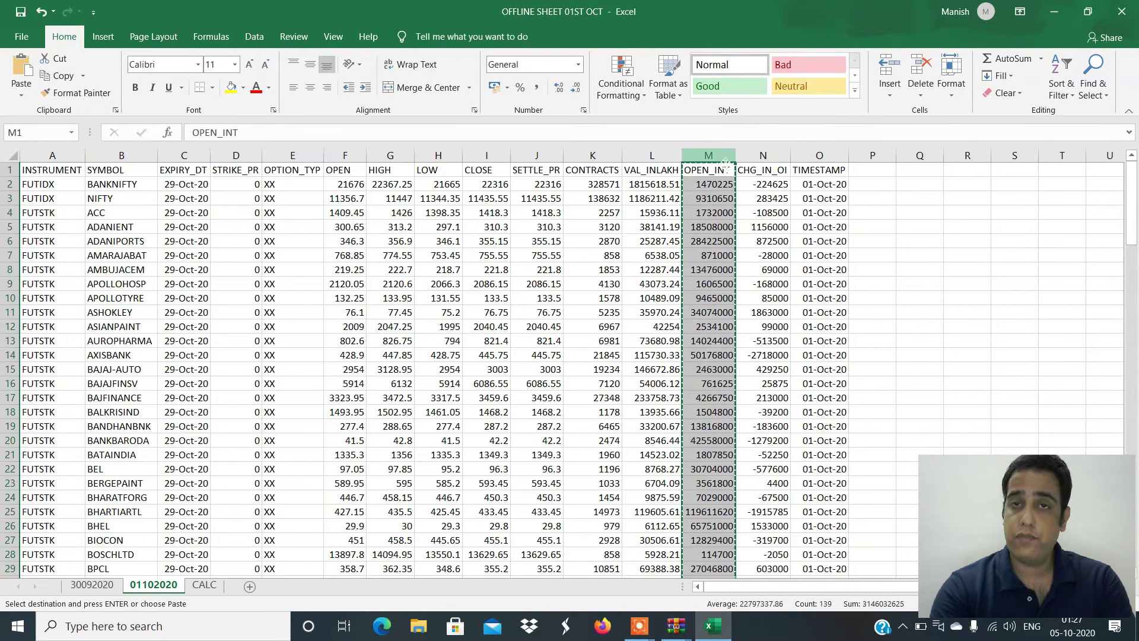
left_click(206, 586)
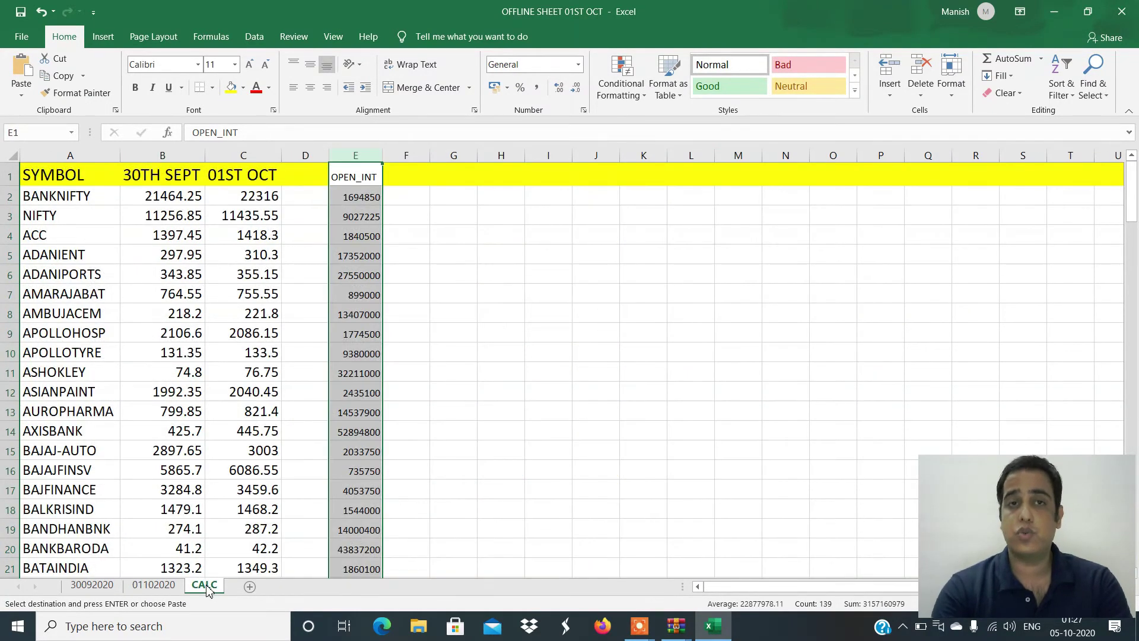
key("Right")
key("ctrl+v")
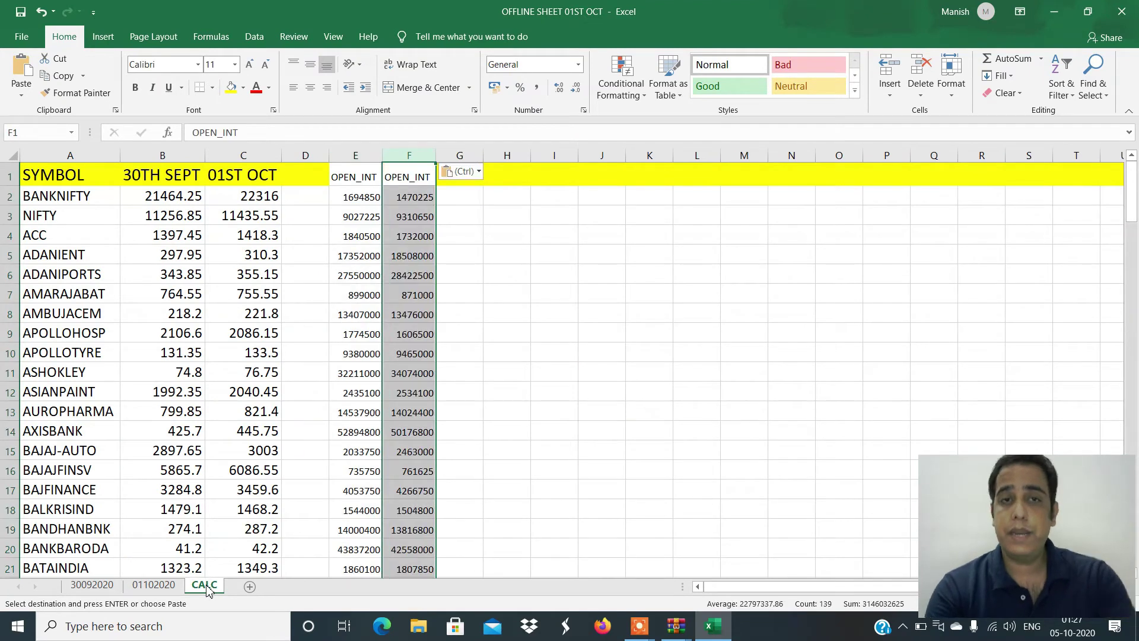
- Rename the two open interest headers on the CALC sheet as 30TH SEP OI in E1 and 01ST OCT OI in F1
key("Left")
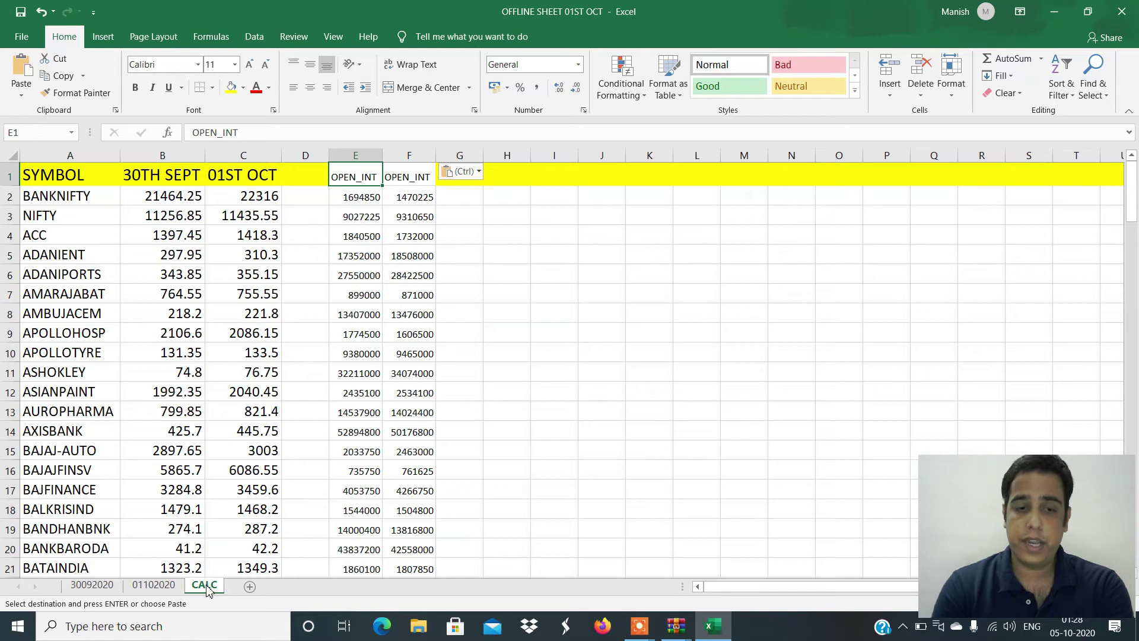
type("30TH SEP")
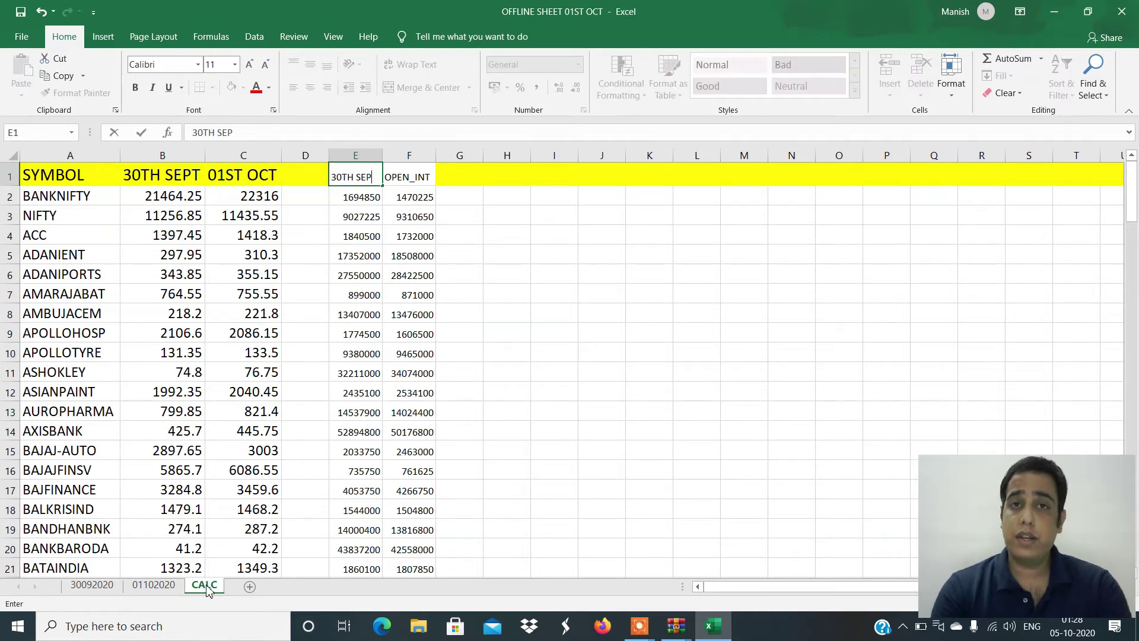
type(" OI")
key("Return")
key("Right")
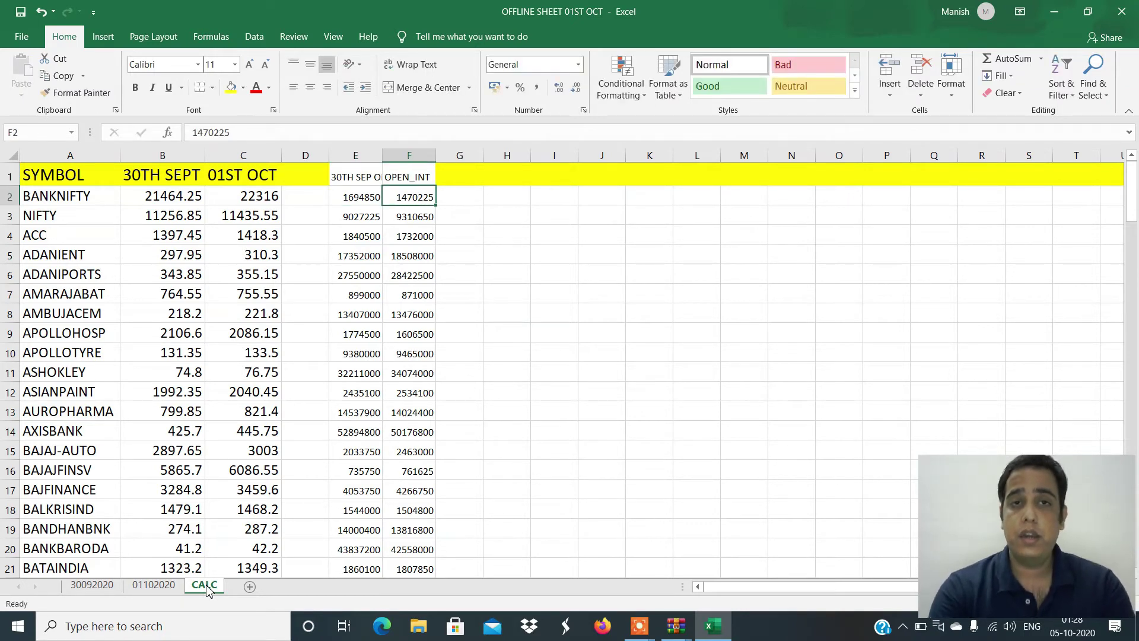
key("Up")
type("01ST O")
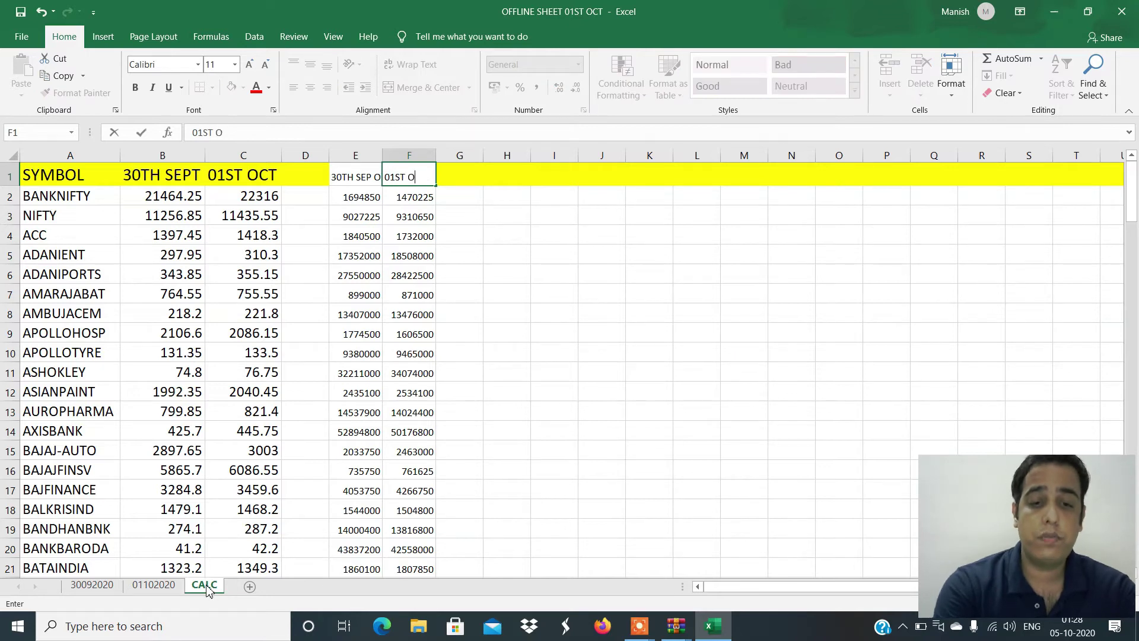
type("CT OI")
key("Return")
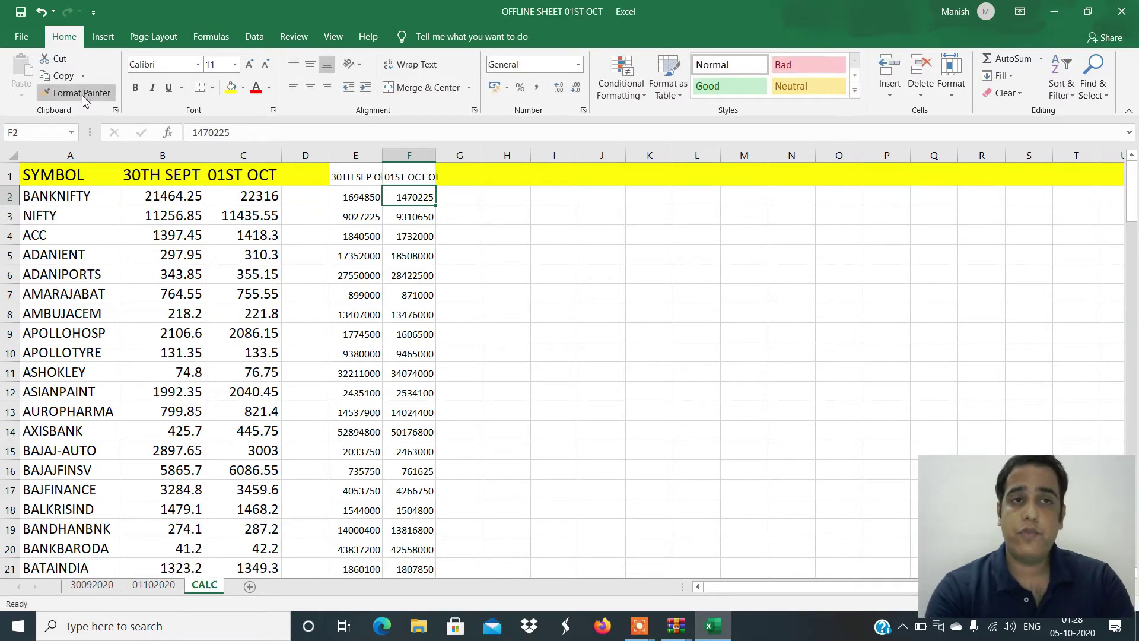
- Copy the header formatting of B1 to D1:H1 with Format Painter and auto-fit all column widths on the CALC sheet
left_click(172, 173)
left_click(76, 92)
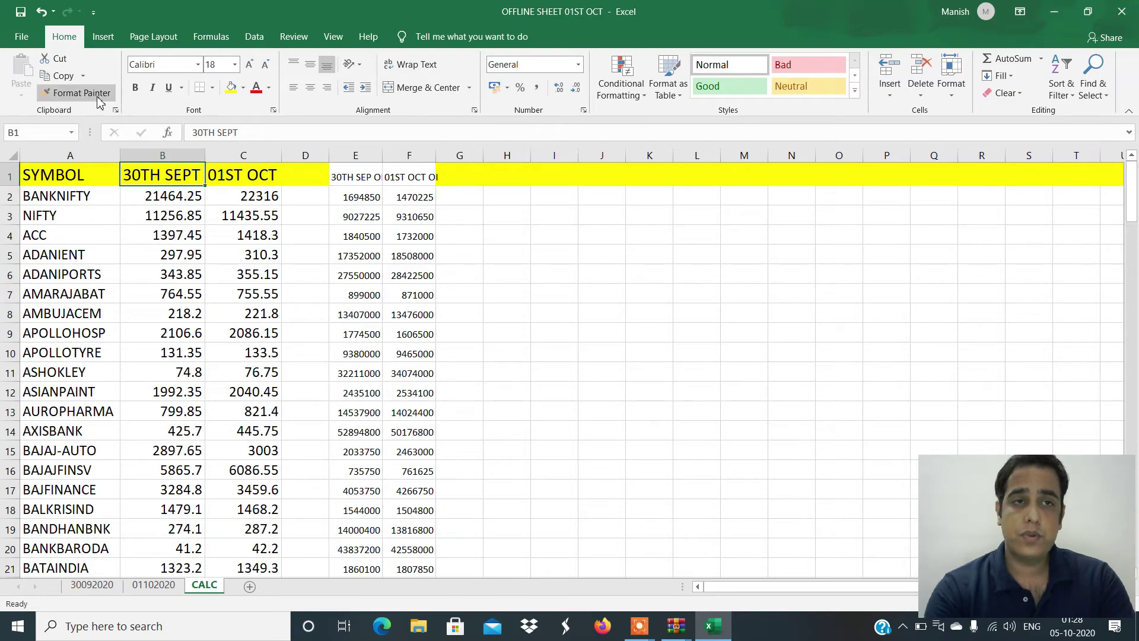
left_click(76, 92)
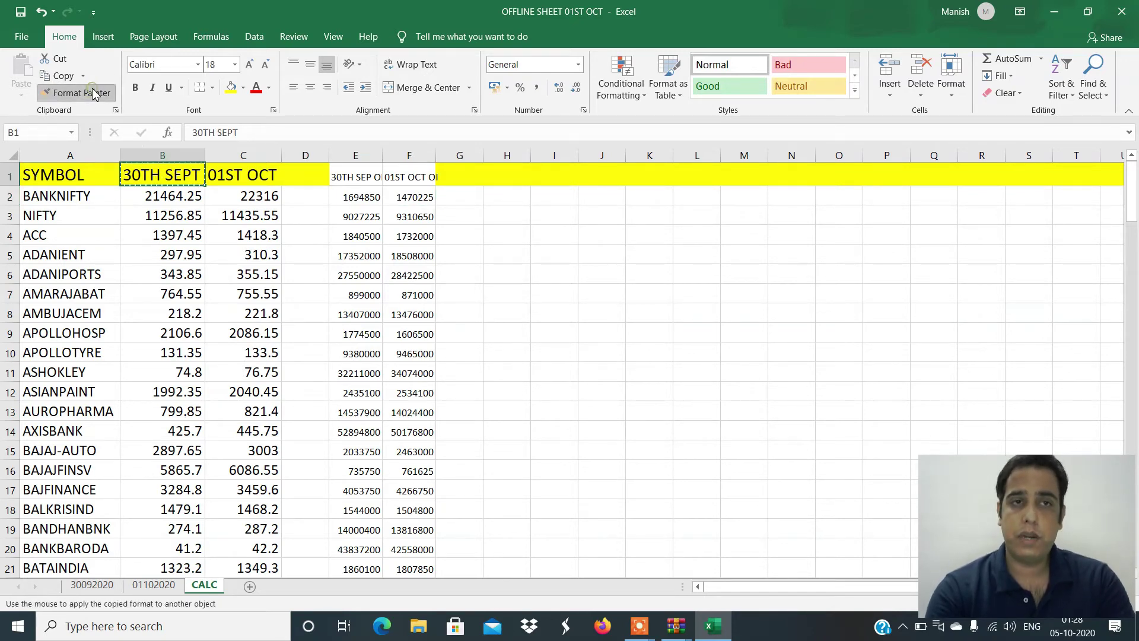
left_click_drag(309, 174, 496, 175)
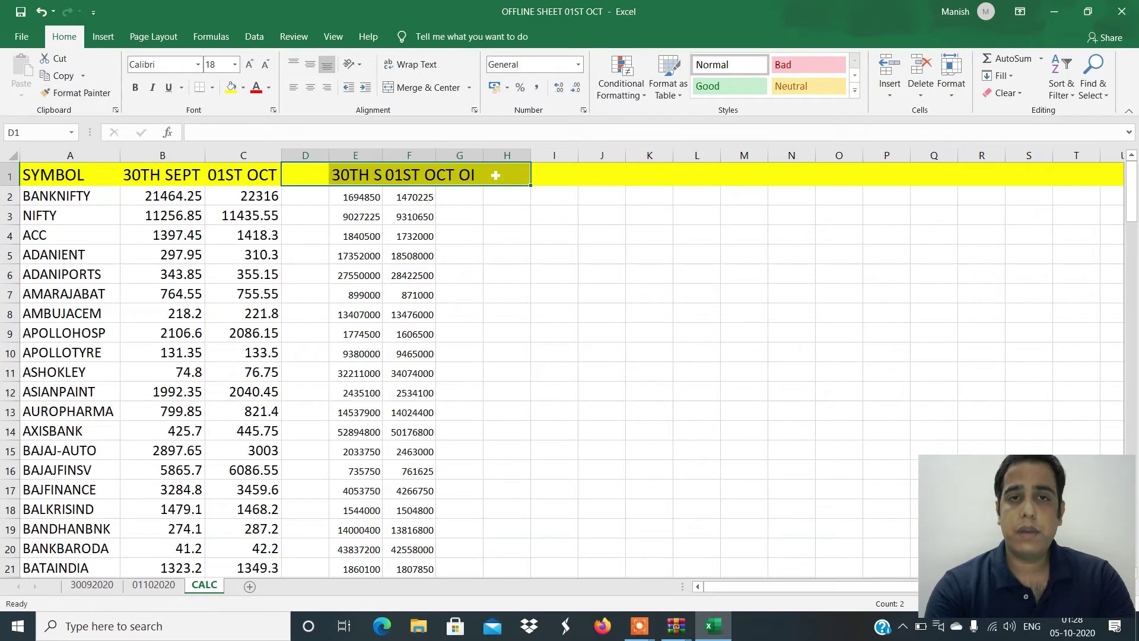
left_click(12, 155)
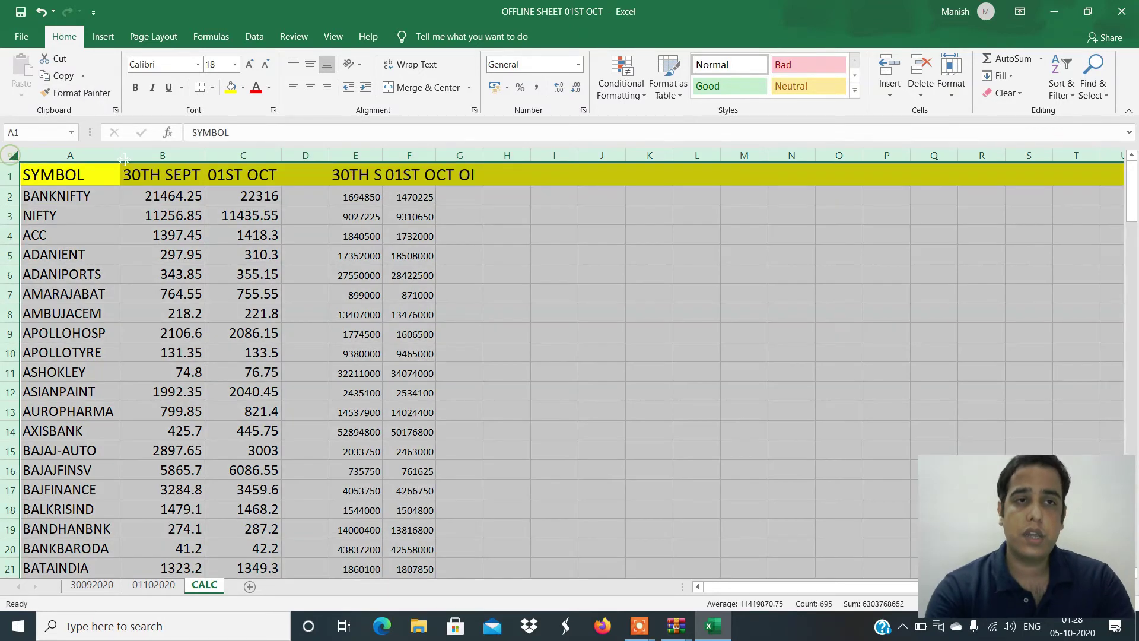
double_click(120, 156)
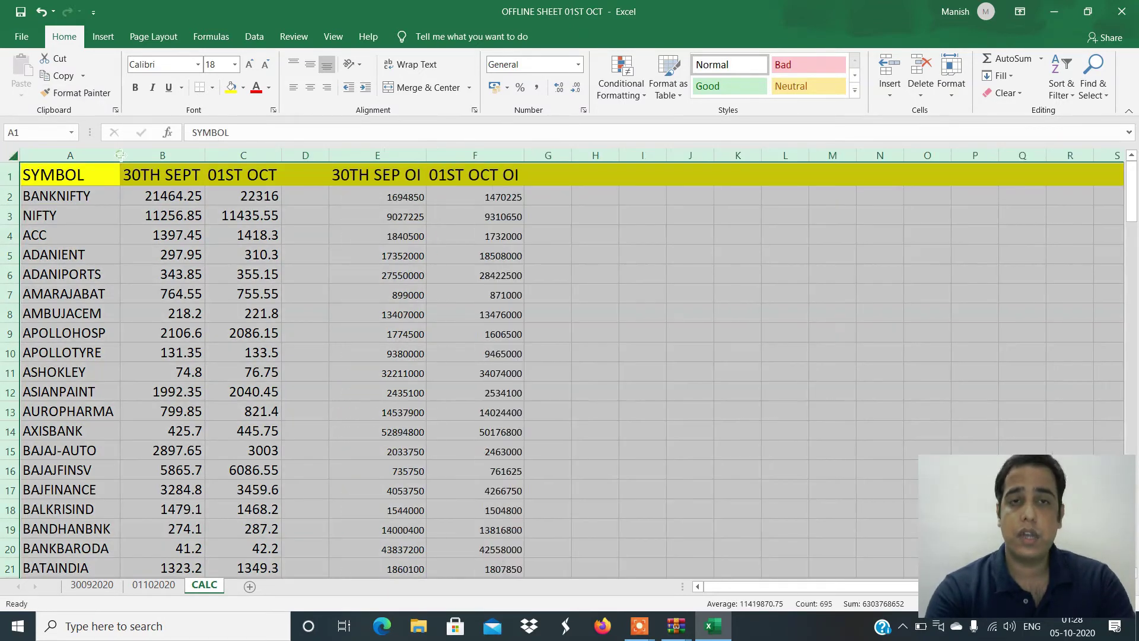
- Set the font size of columns D to G to 15 from row 2 down to the end of the CALC sheet
left_click(481, 200)
key("Left")
key("Left")
key("Left")
key("Up")
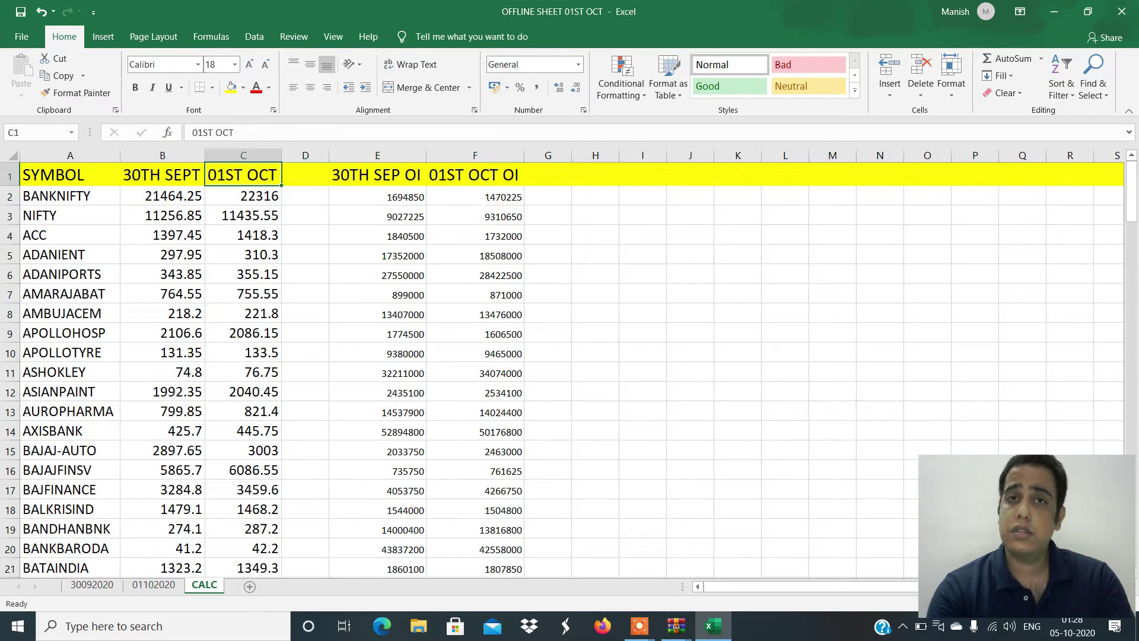
key("Right")
key("shift+Down")
key("shift+Right")
key("Down")
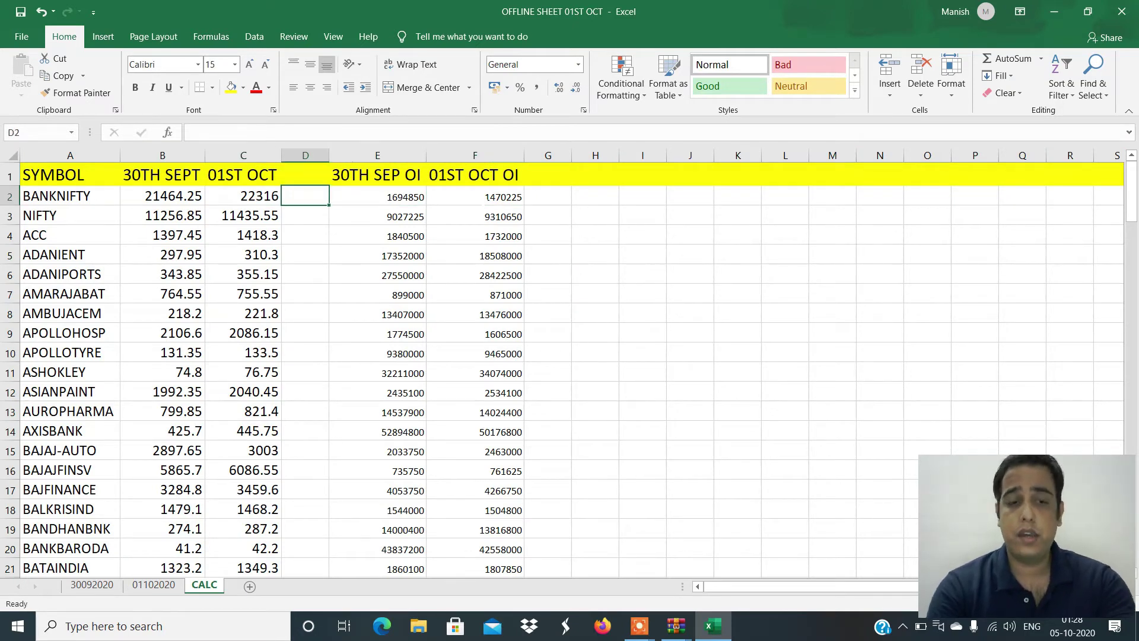
key("shift+Right")
key("shift+Right")
key("shift+Right")
key("ctrl+space")
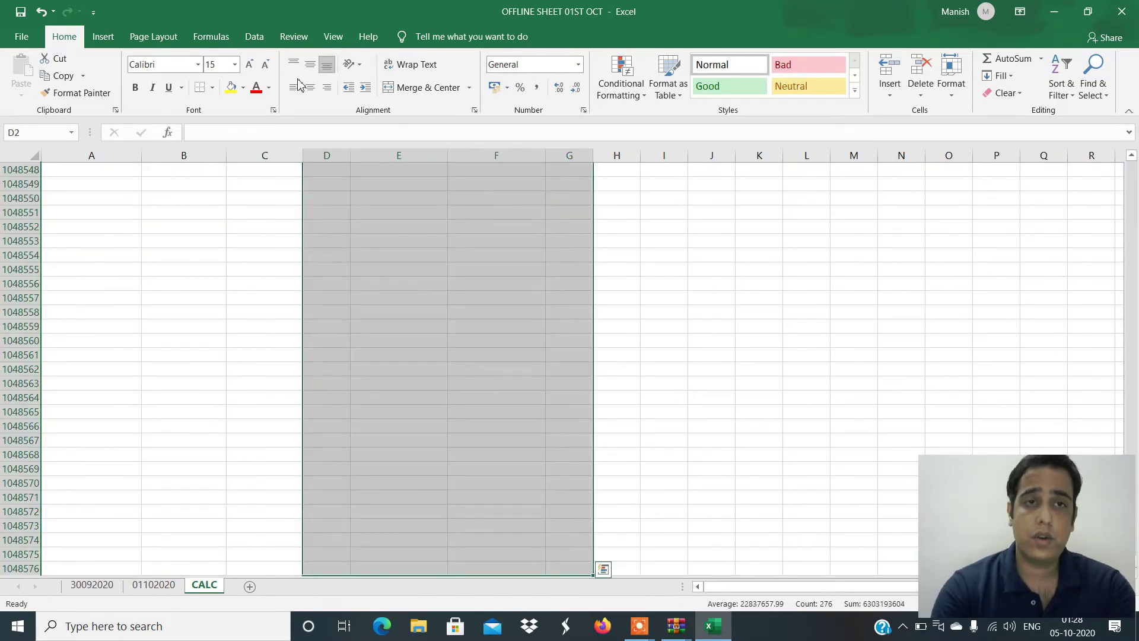
left_click(410, 213)
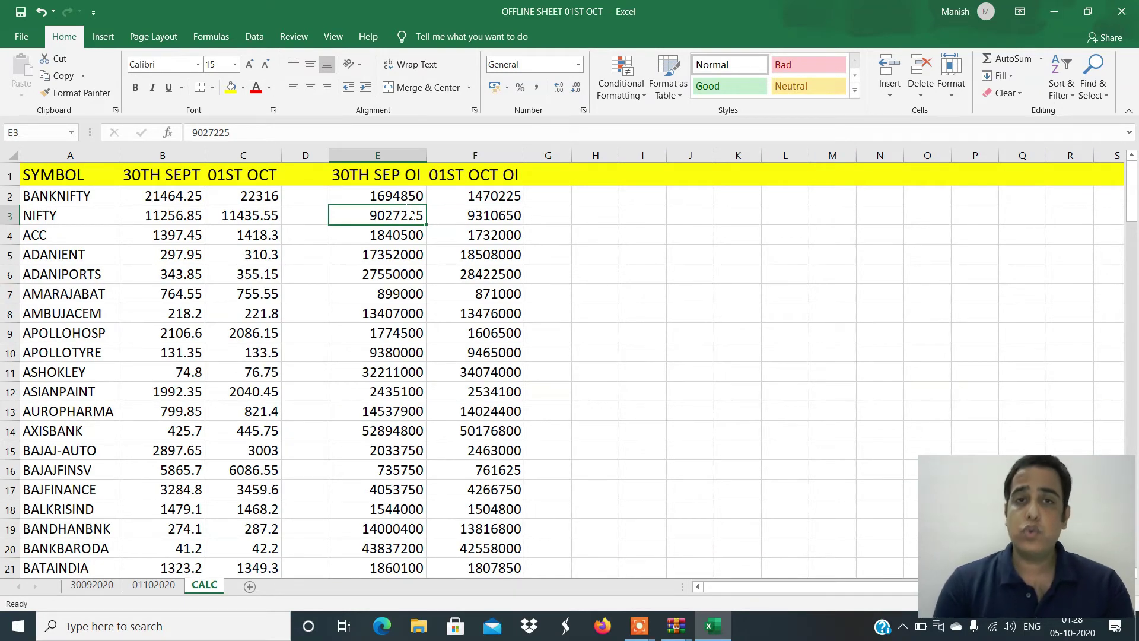
- Enter the headers % Change in Price in D1 and % Change in OI in G1, with the columns widened to fit
key("Up")
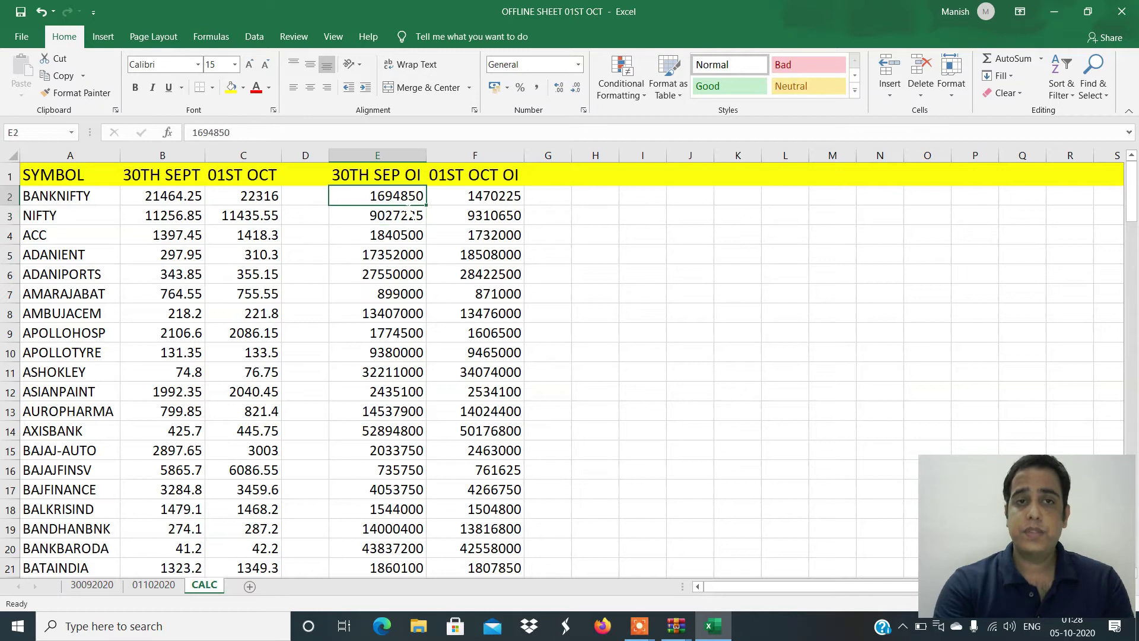
key("Up")
key("Left")
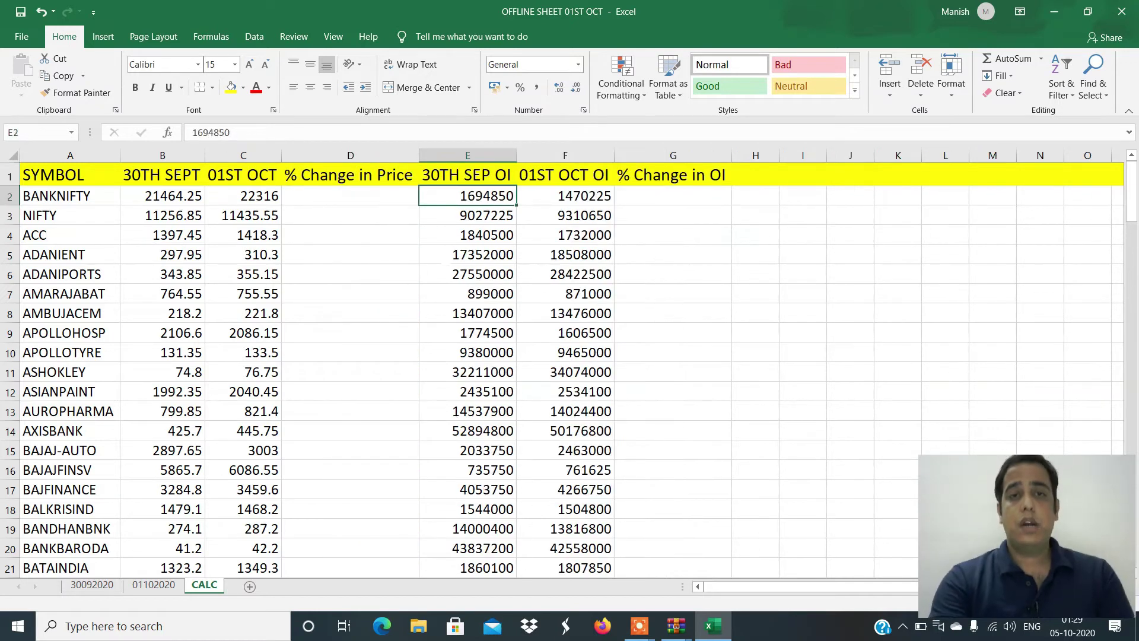
key("Up")
key("Left")
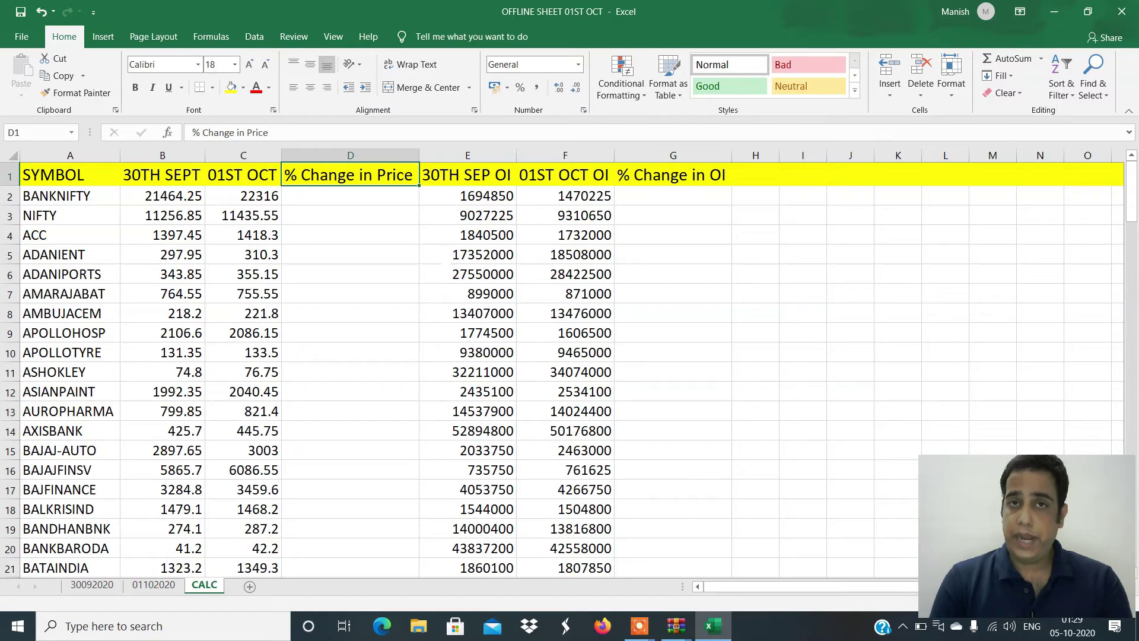
key("Right")
key("Right")
key("Right")
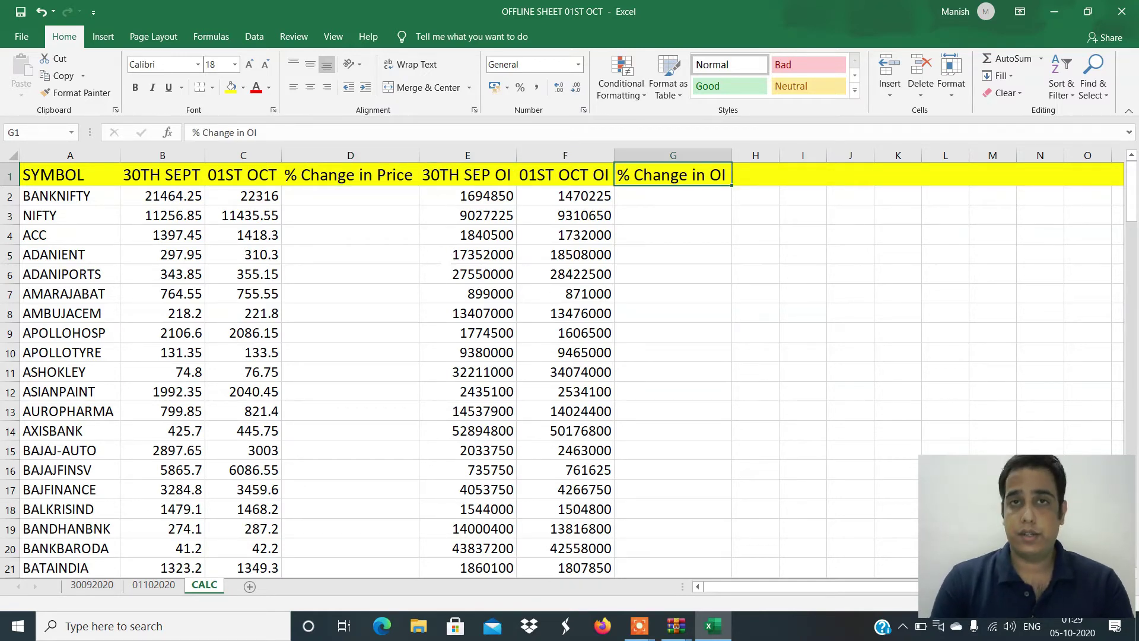
- Enter the formula =(C2-B2)/B2% in cell D2 to calculate BANKNIFTY's percentage price change
key("Down")
key("Left")
key("Left")
key("Left")
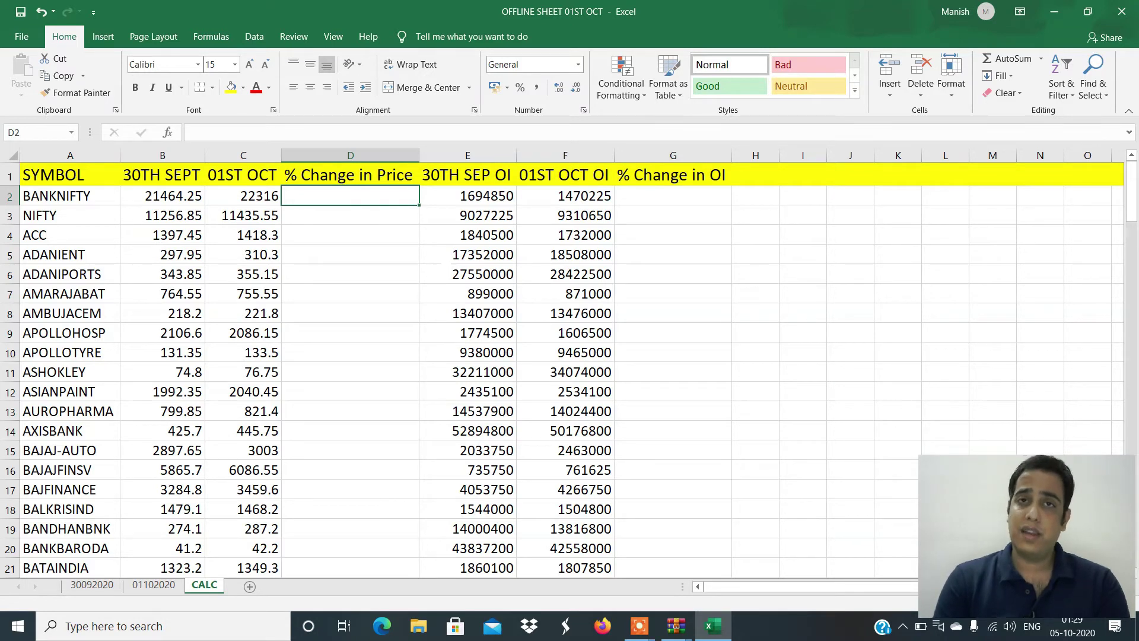
type("=")
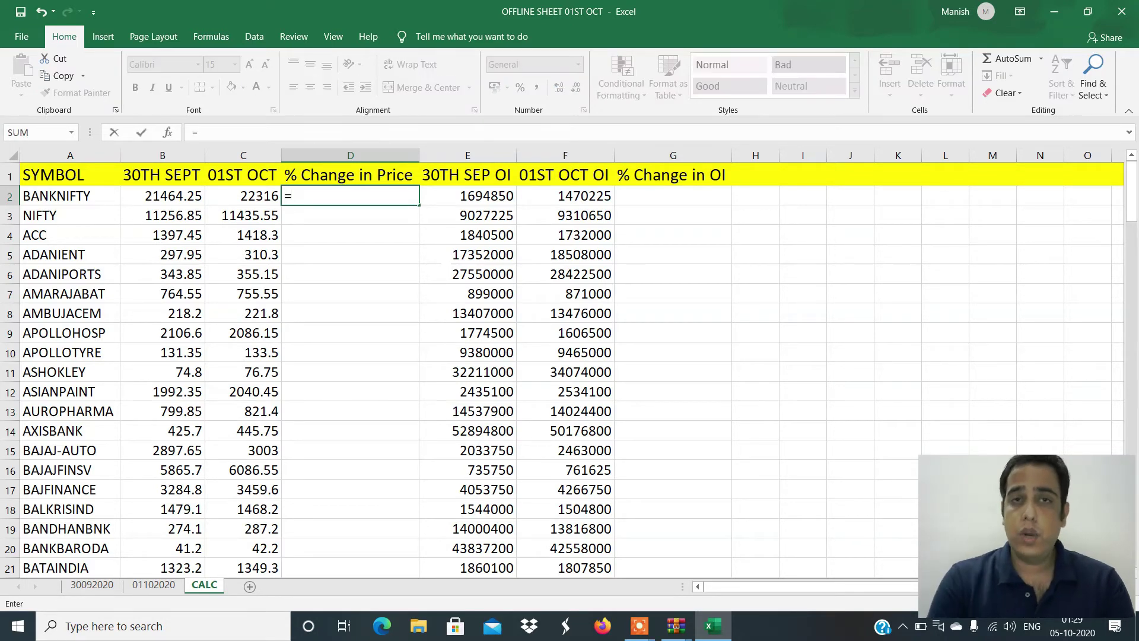
type("(")
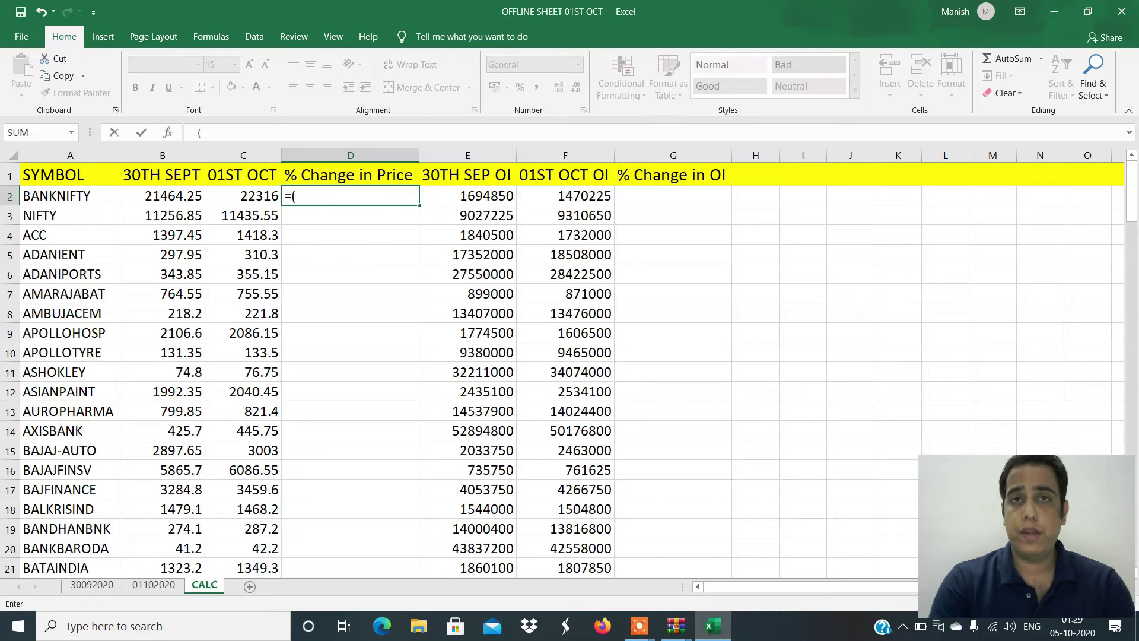
key("Left")
type("-")
key("Left")
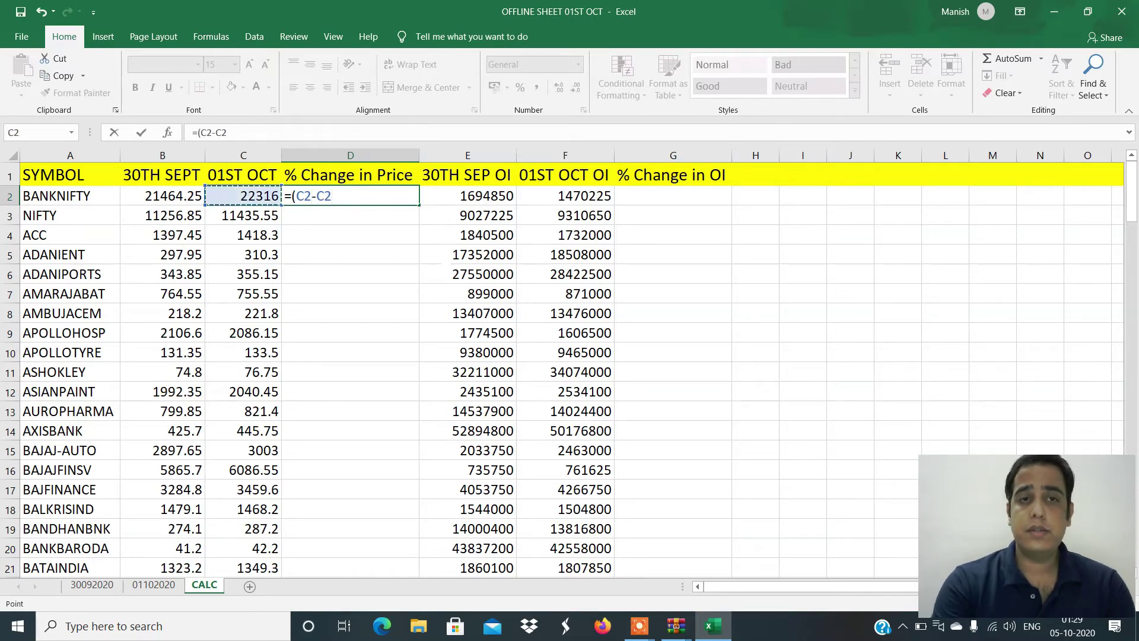
key("Left")
type(")")
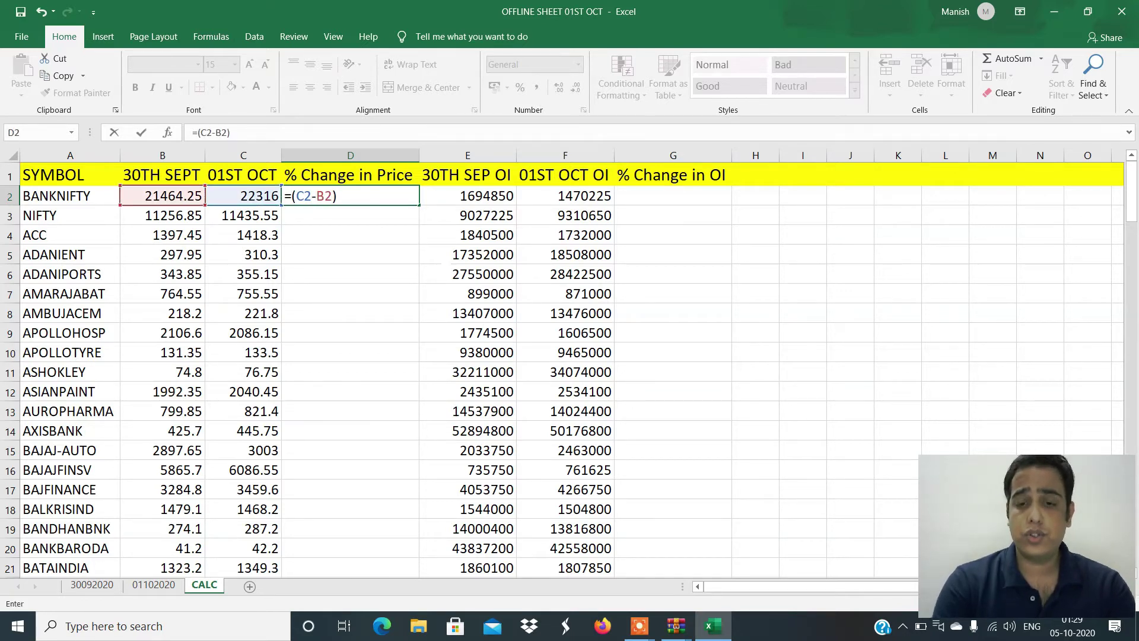
type("/")
key("Left")
key("Left")
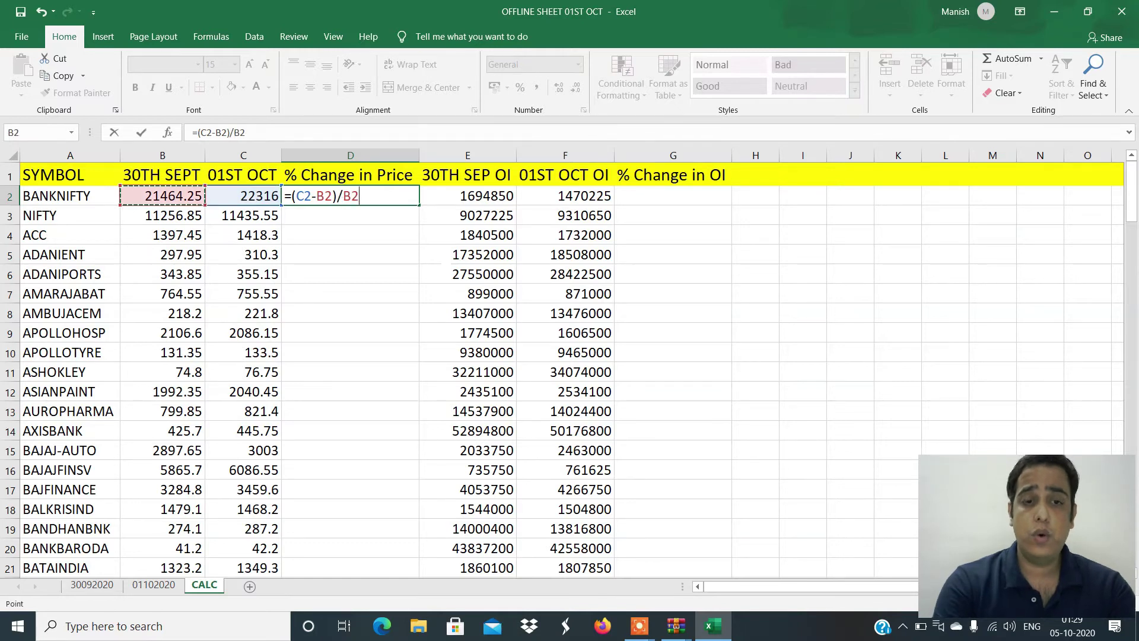
type("%")
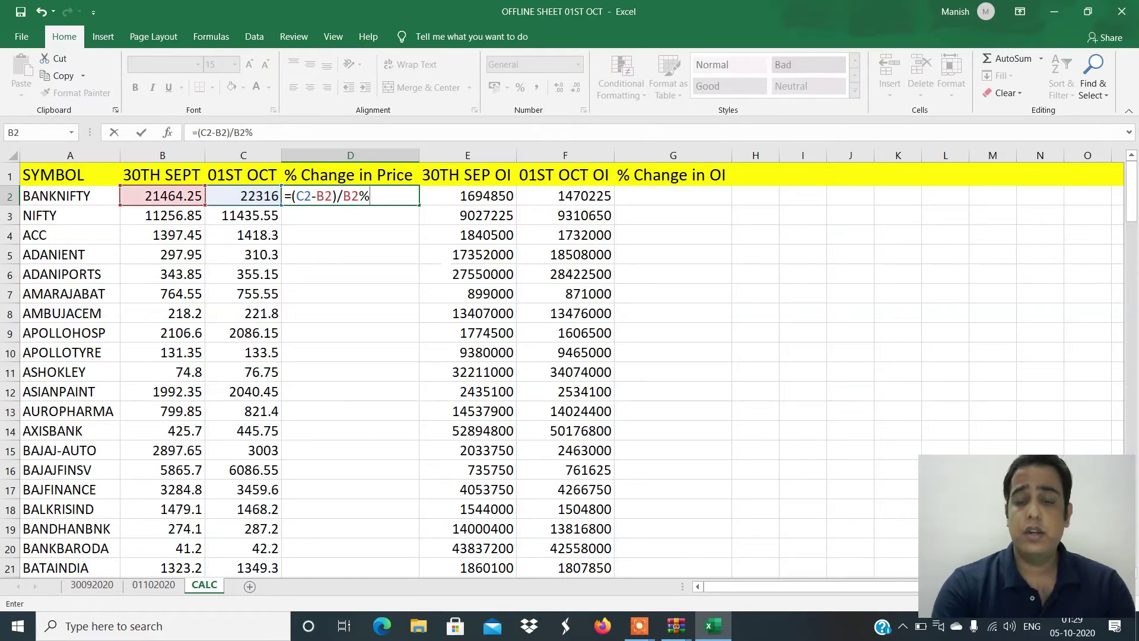
key("Return")
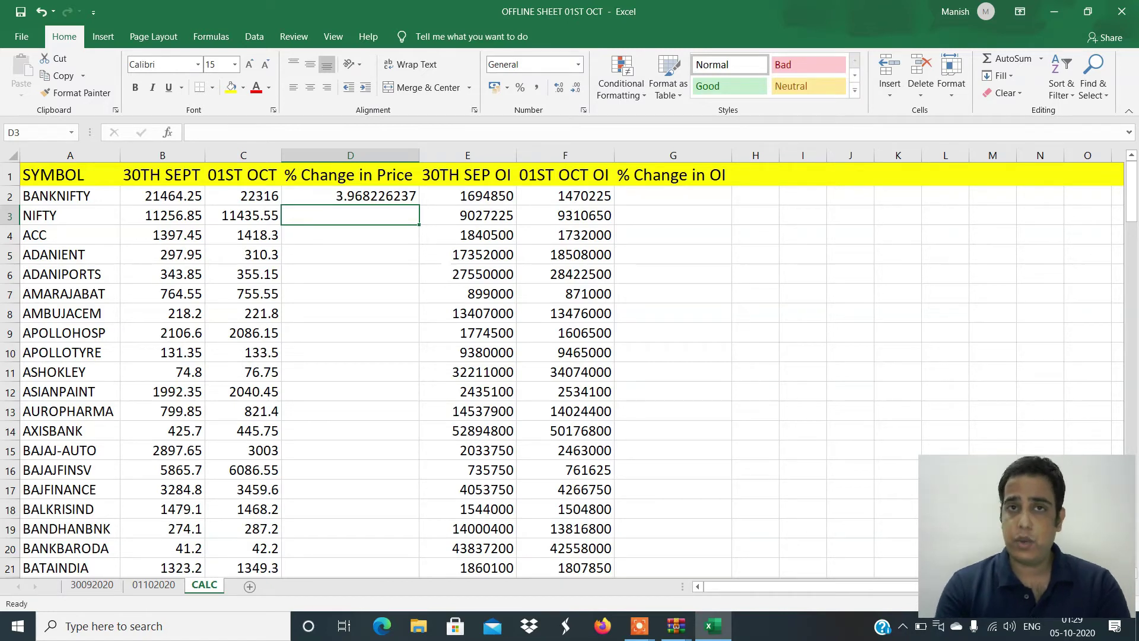
- Reduce the percentage price change in cell D2 to two decimal places
left_click(351, 196)
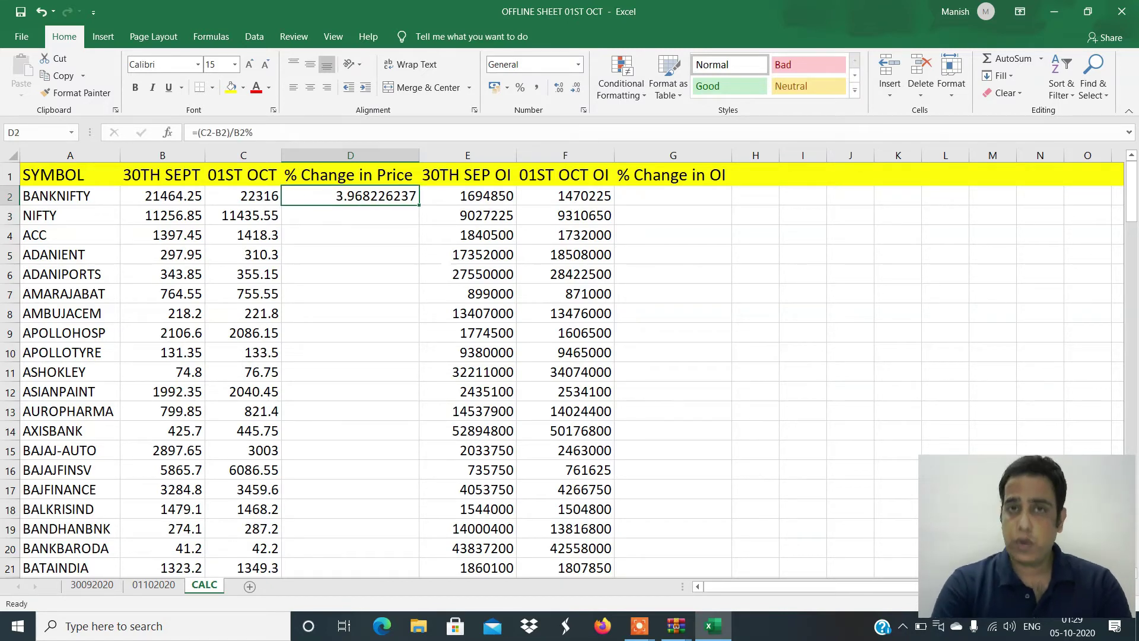
left_click(576, 89)
left_click(576, 89)
left_click(577, 89)
left_click(576, 89)
left_click(577, 89)
left_click(577, 89)
left_click(577, 89)
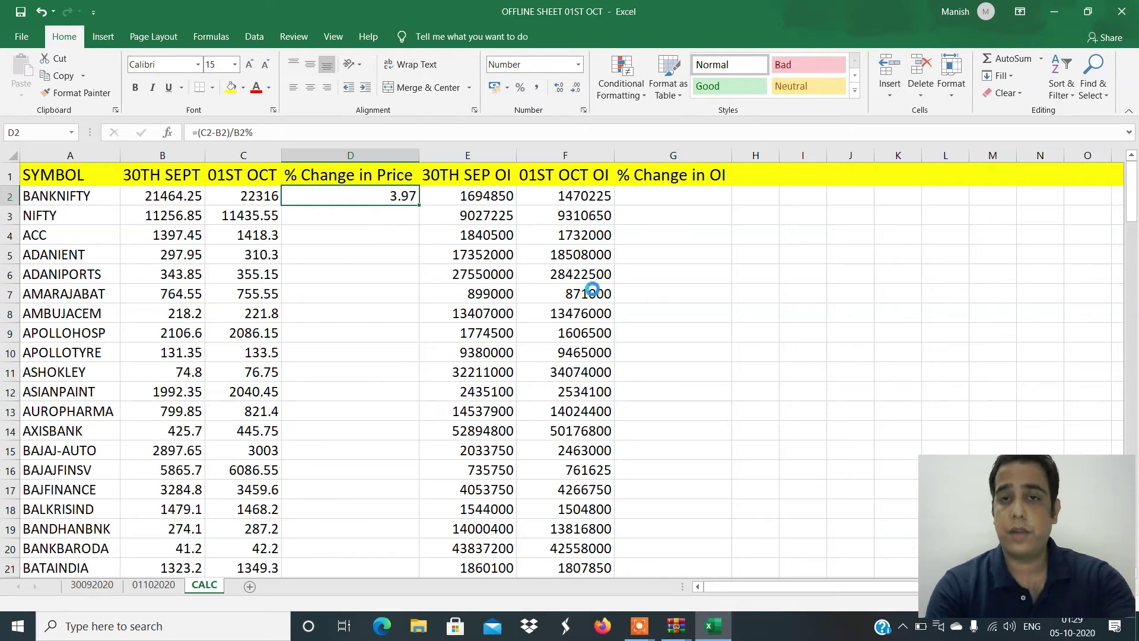
key("Left")
key("Left")
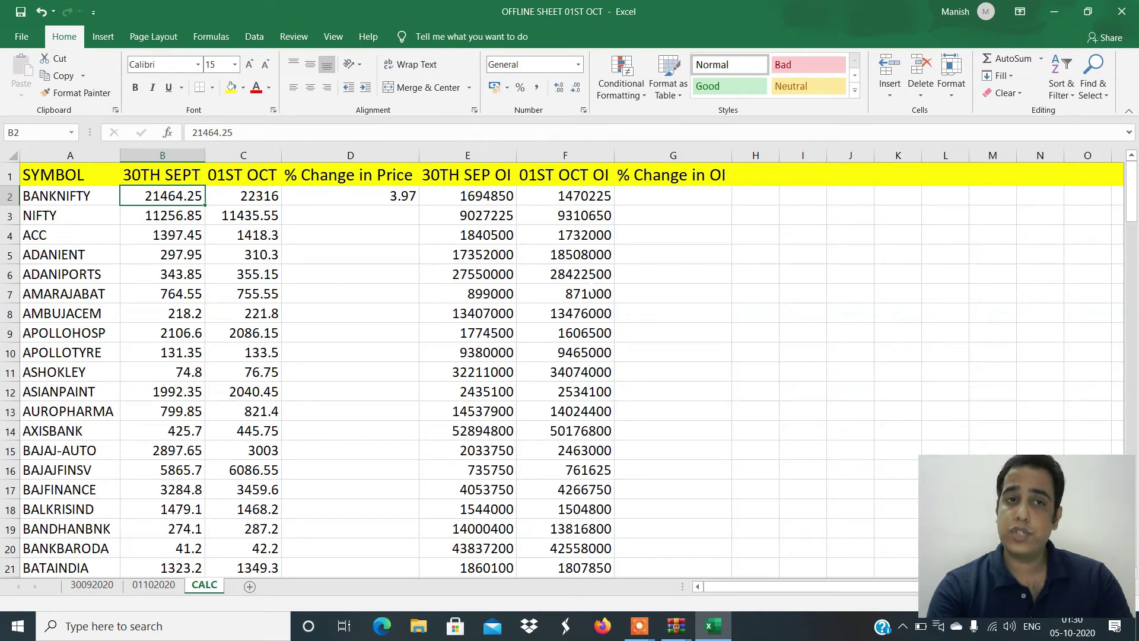
key("Right")
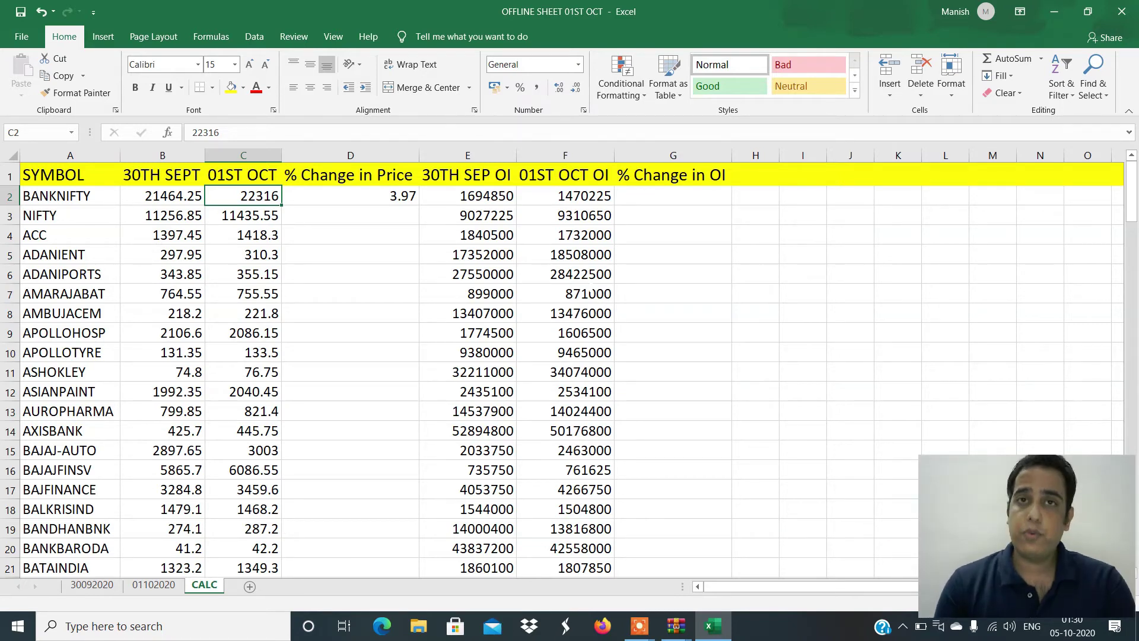
key("Left")
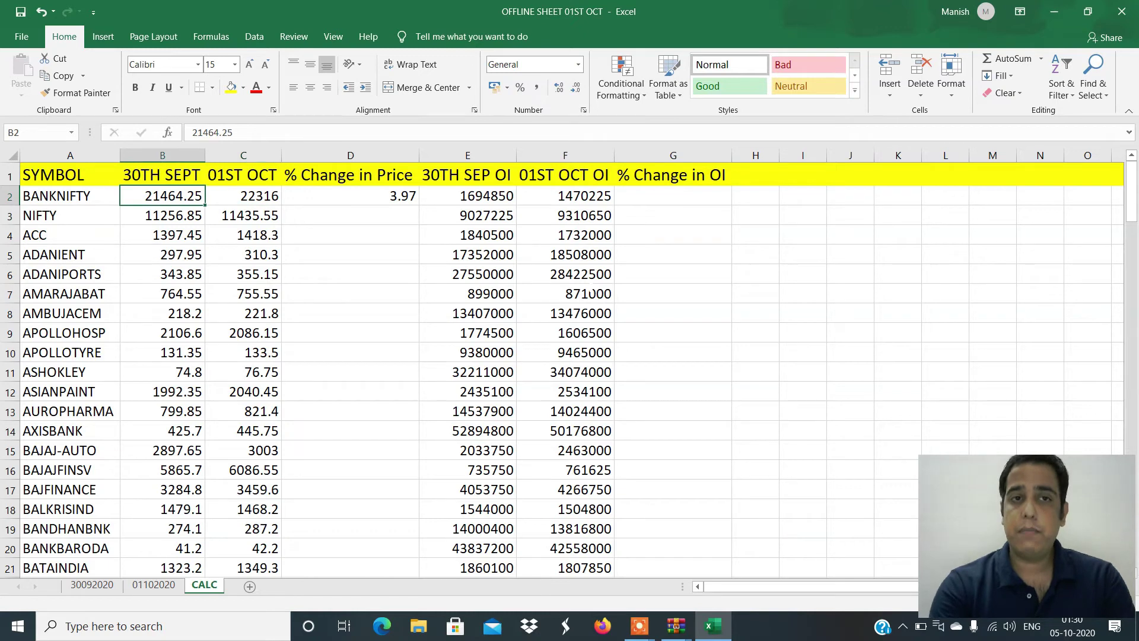
- Fill the percentage price change formula from D2 down column D to the last symbol and check the final rows
key("Right")
key("Right")
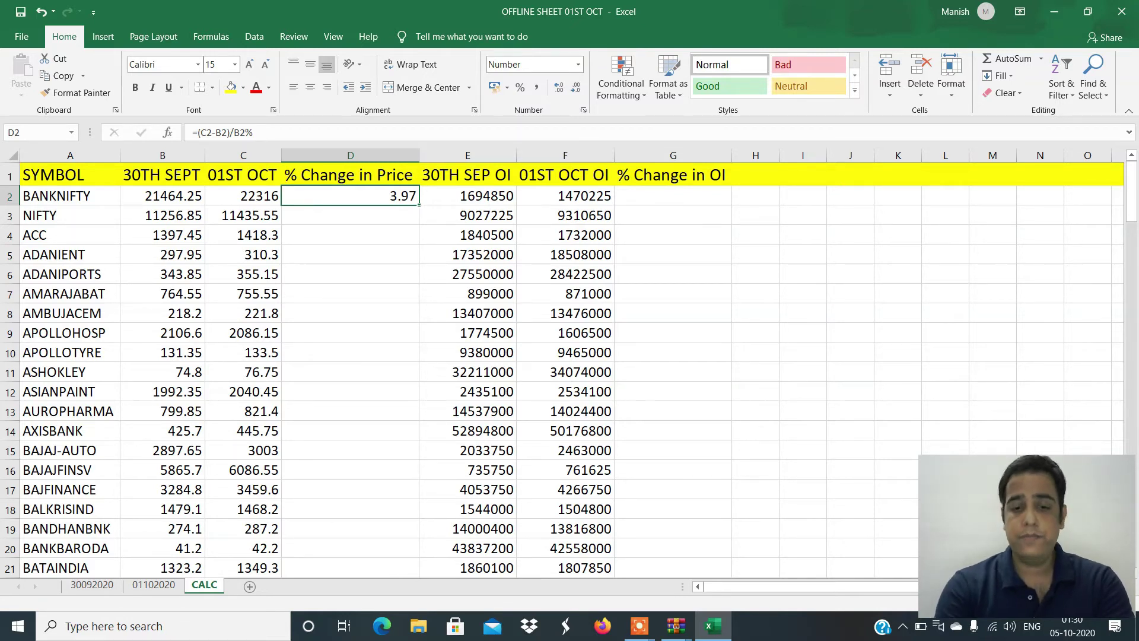
double_click(419, 205)
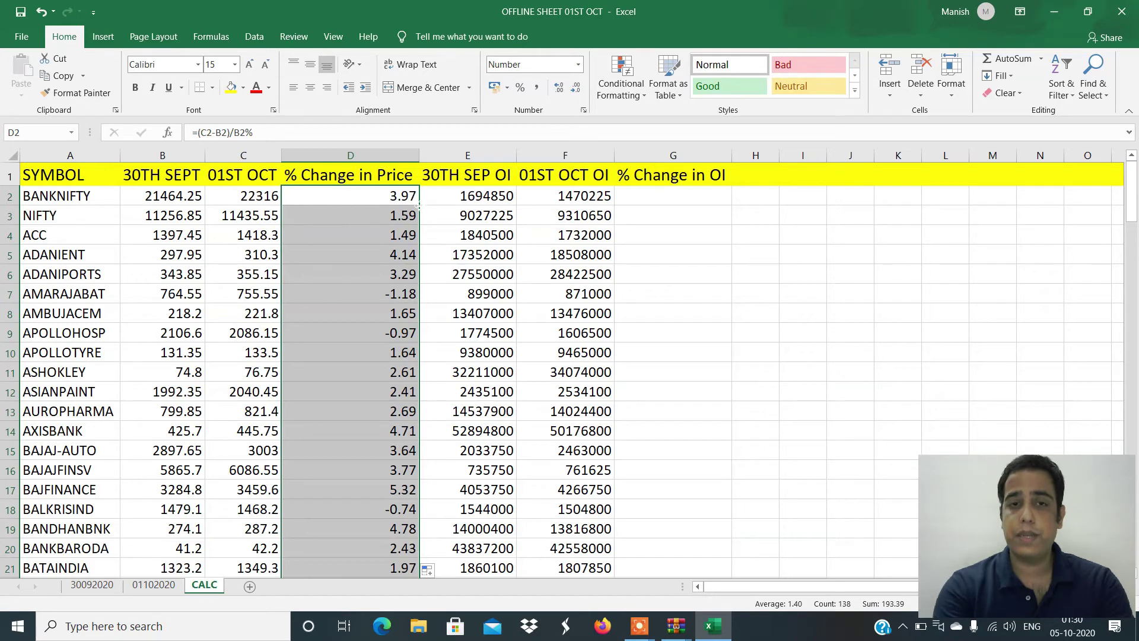
left_click(417, 209)
key("ctrl+Down")
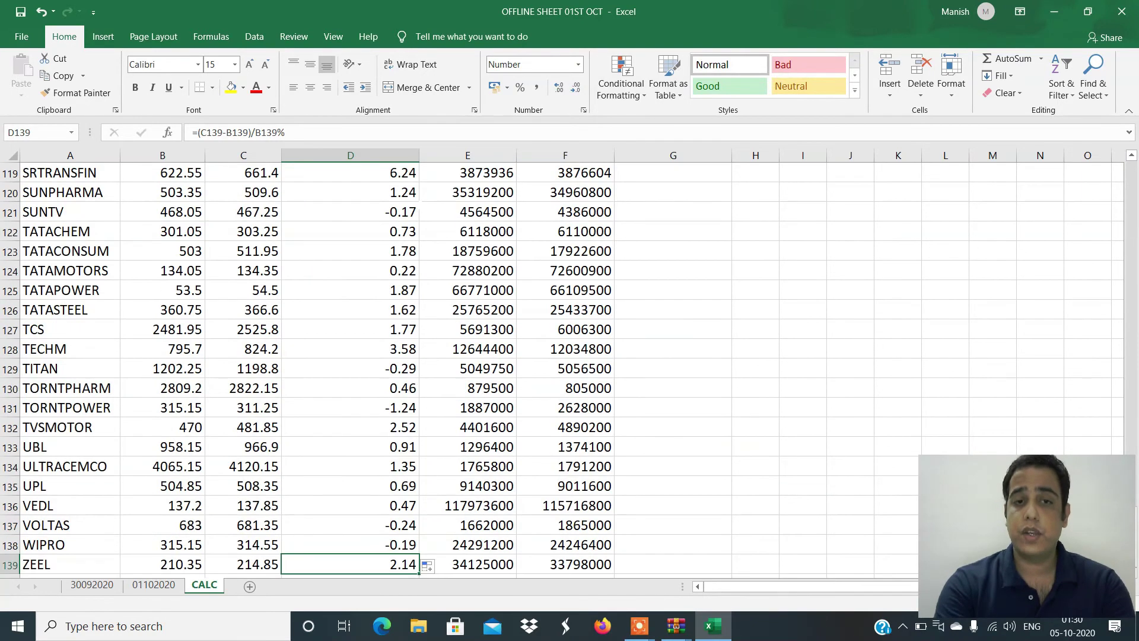
scroll(563, 368, "down", 1)
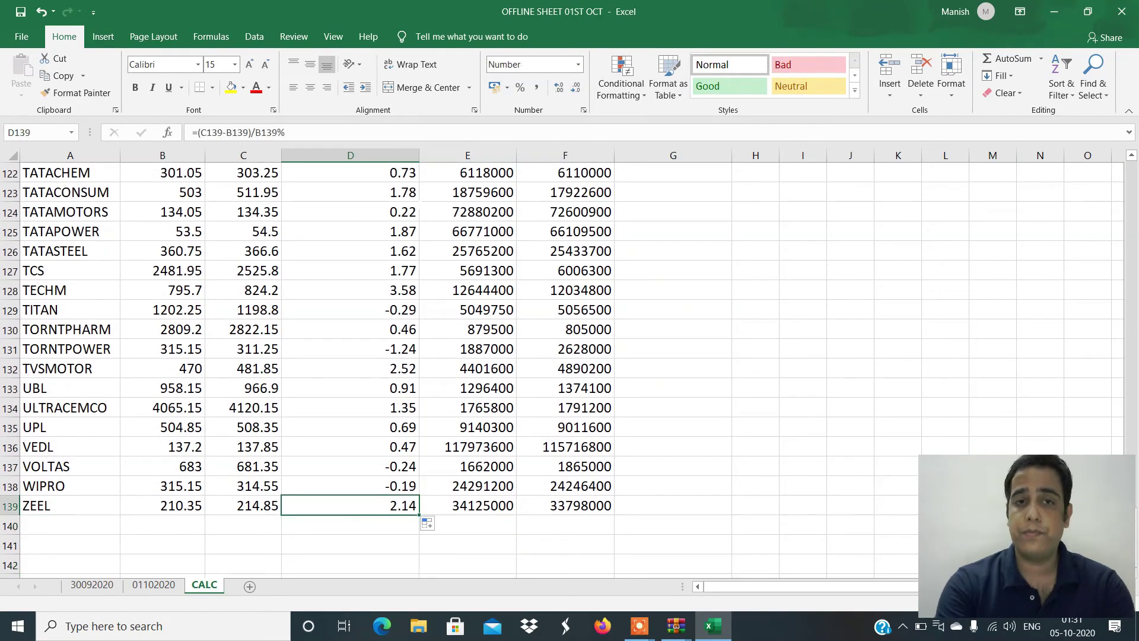
key("ctrl+Up")
key("Down")
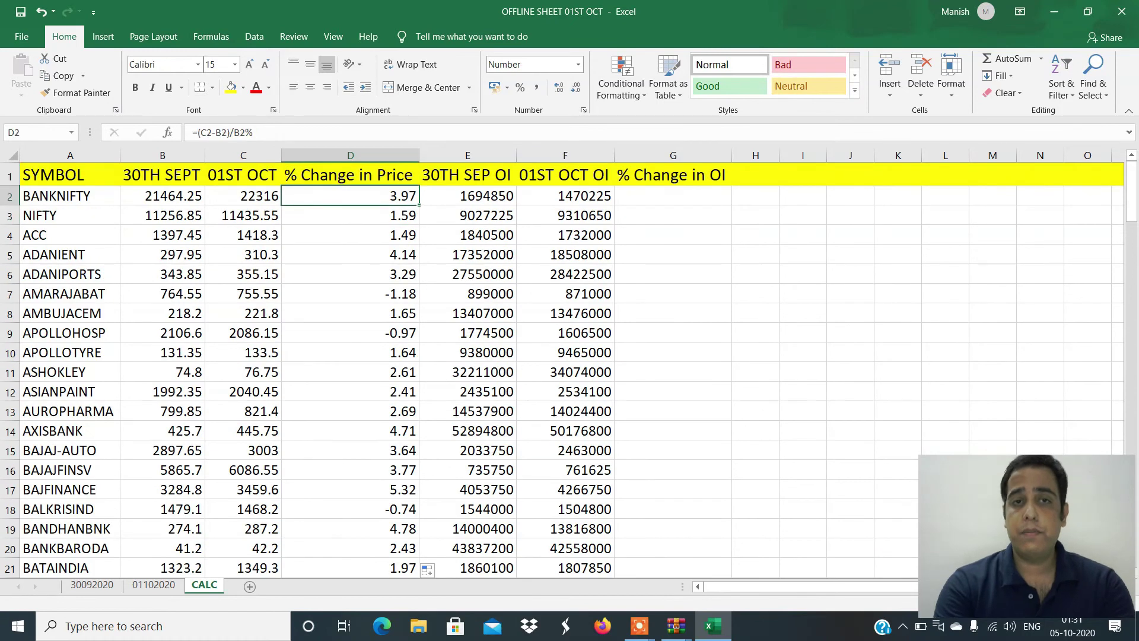
- Copy the D2 formula into G2 as =(F2-E2)/E2% and fill it down column G for all symbols
key("ctrl+c")
key("Right")
key("Right")
key("Right")
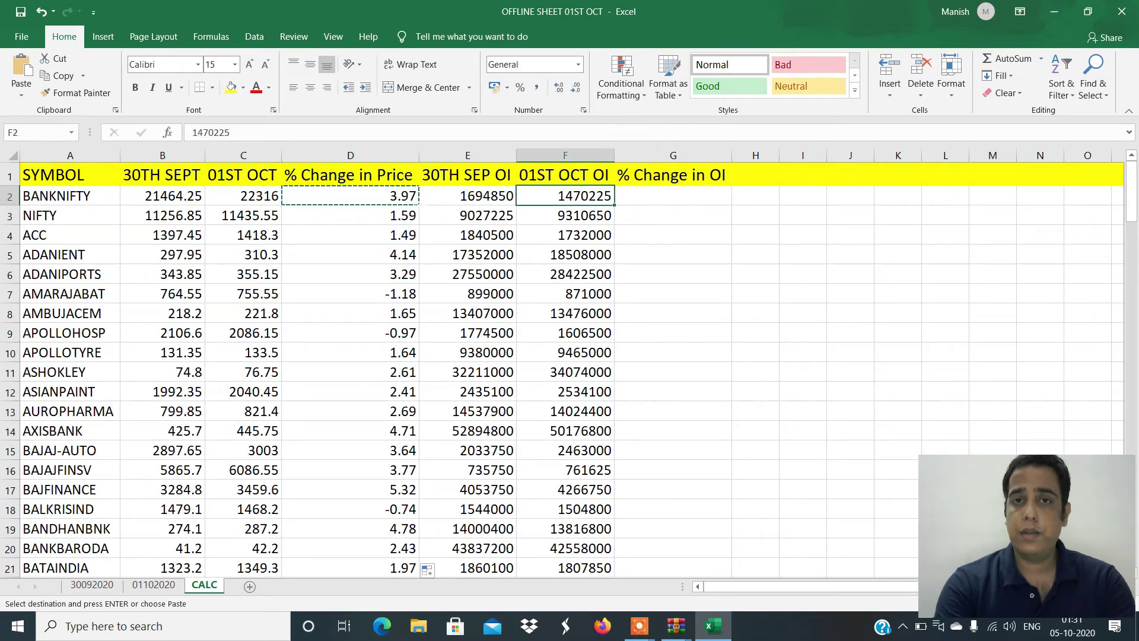
key("ctrl+v")
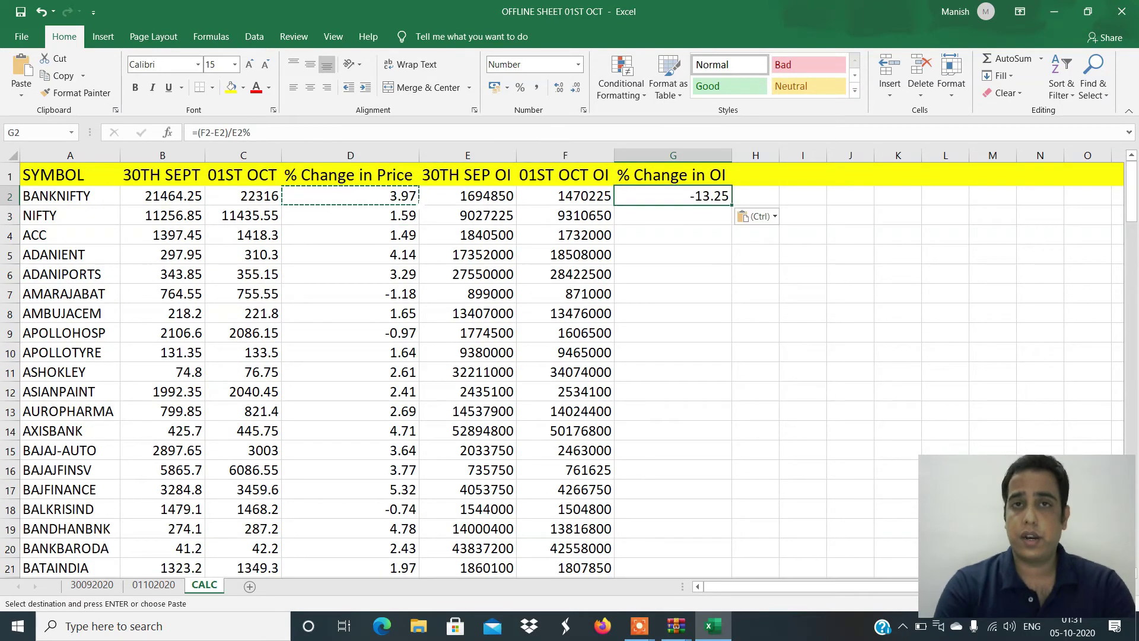
key("F2")
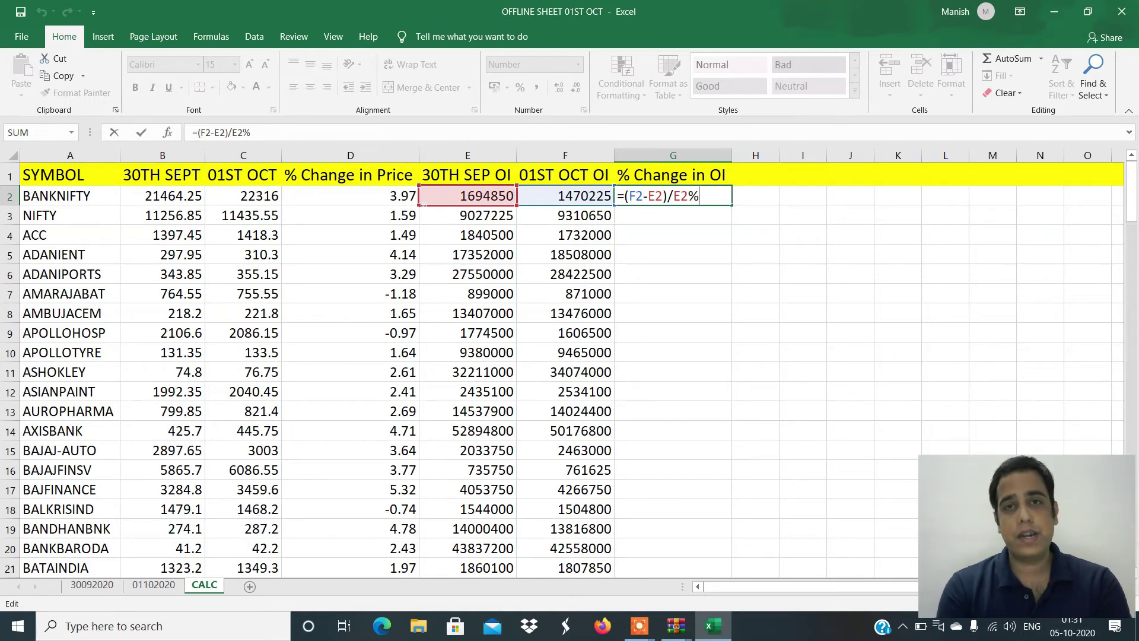
key("ctrl+Return")
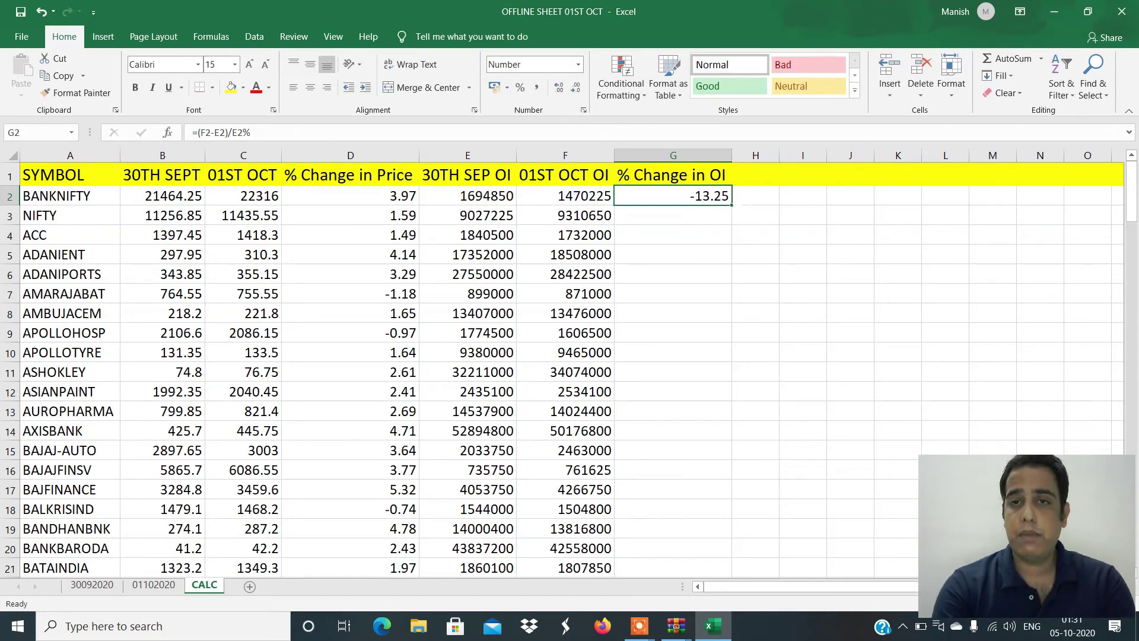
double_click(731, 204)
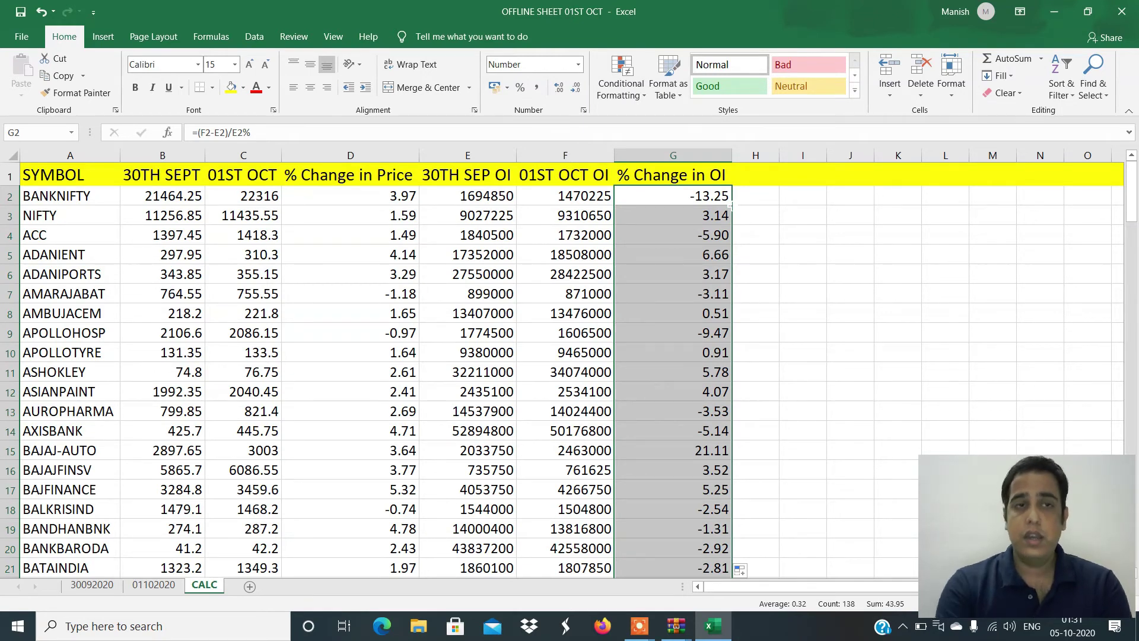
- Apply a filter to the header row of the CALC sheet
left_click(10, 175)
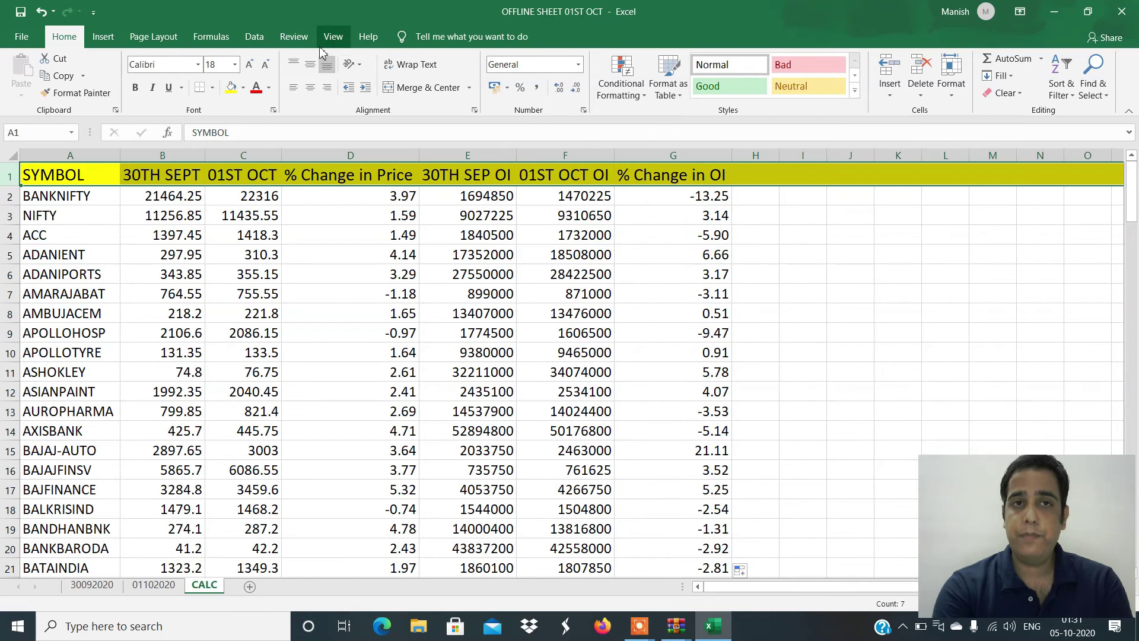
left_click(254, 37)
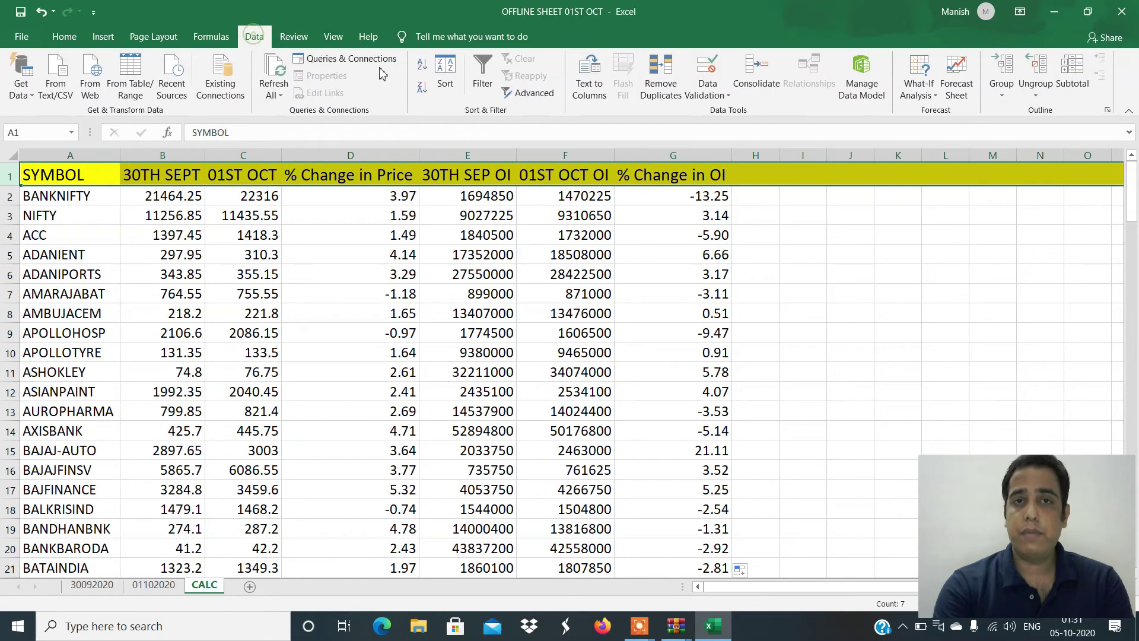
left_click(484, 77)
left_click(723, 293)
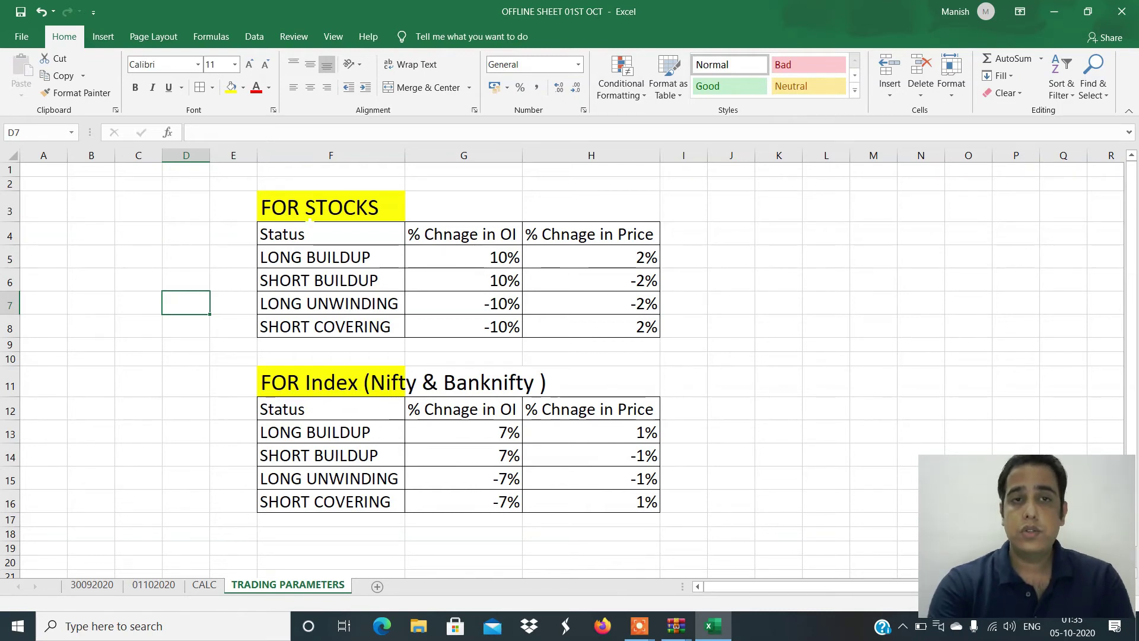
- Examine the OI and price change thresholds for LONG BUILDUP and SHORT BUILDUP in the FOR STOCKS table of the TRADING PARAMETERS sheet
left_click(309, 220)
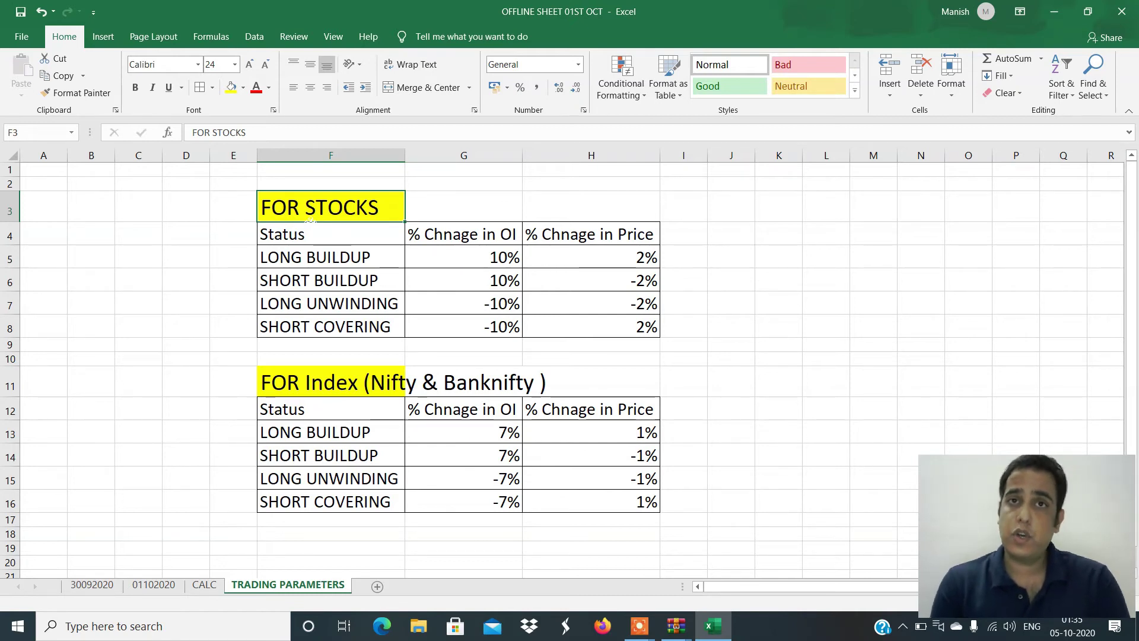
key("Down")
key("Down")
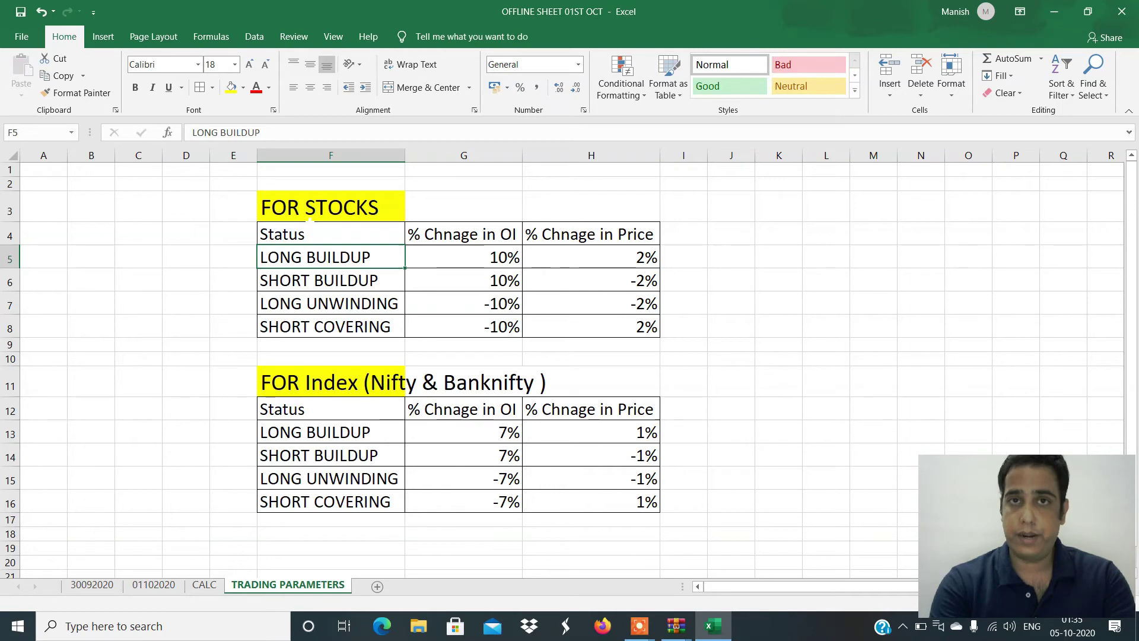
left_click(464, 257)
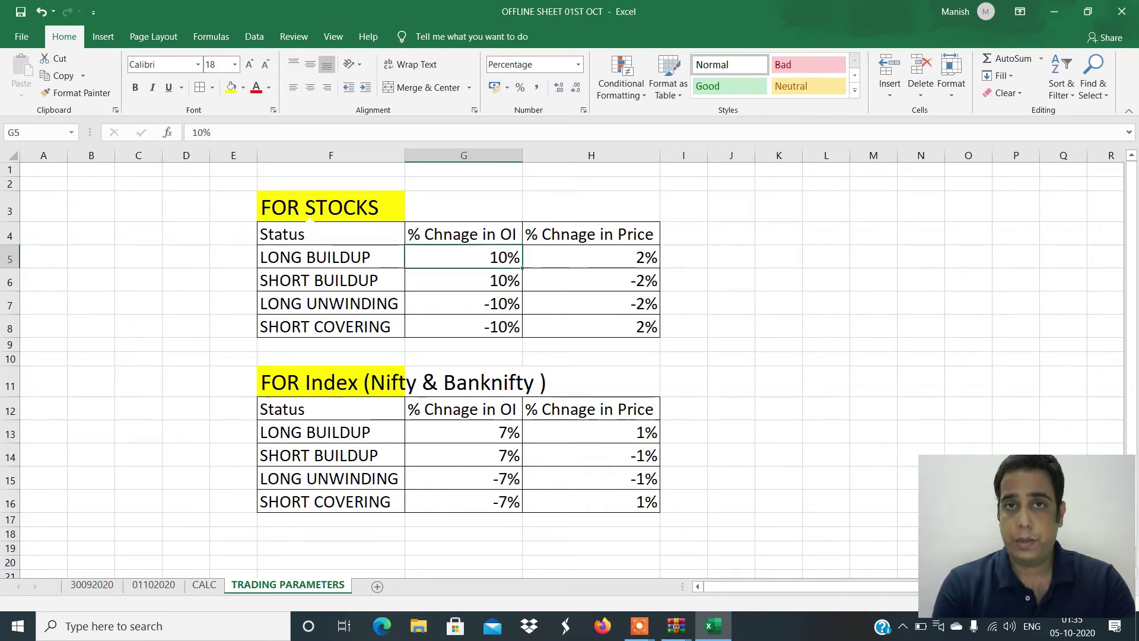
left_click(591, 256)
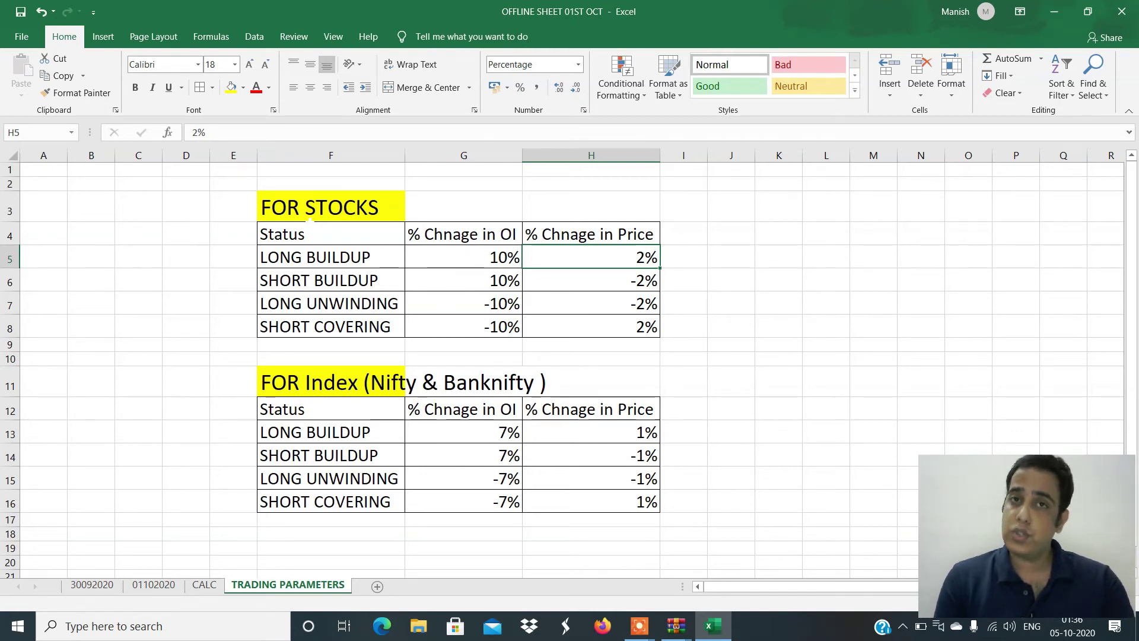
left_click(684, 256)
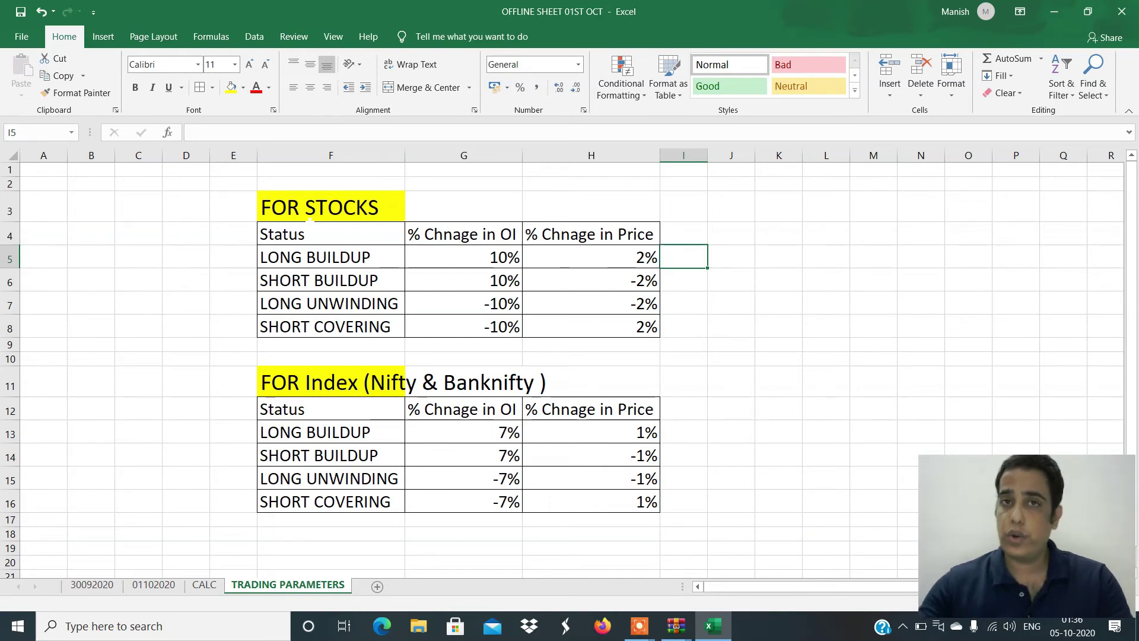
left_click(464, 257)
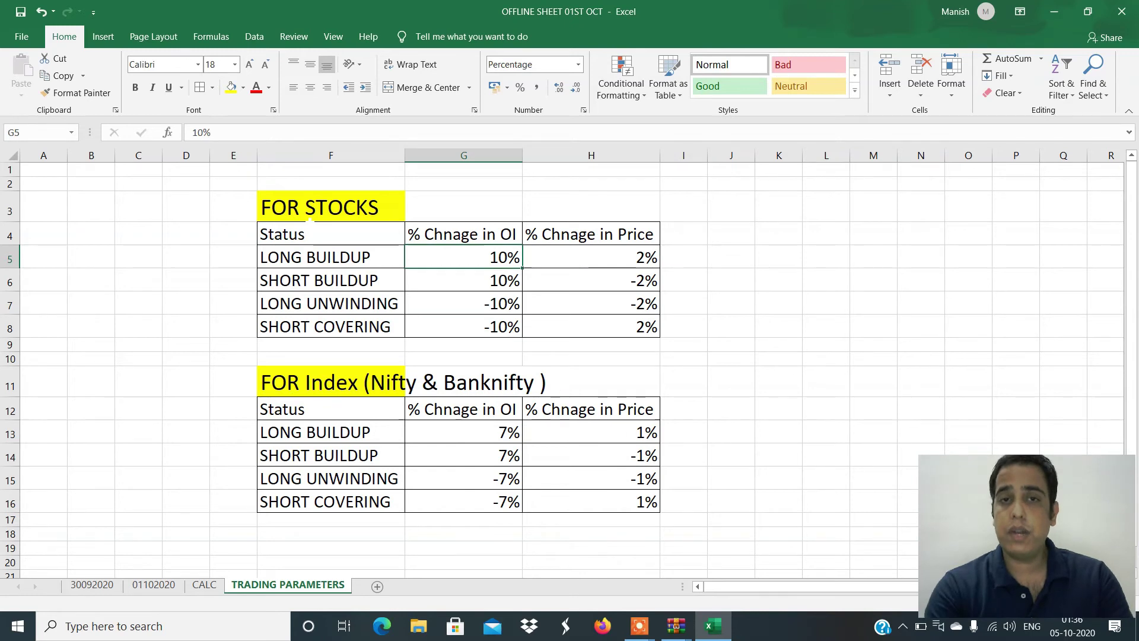
key("Down")
key("Left")
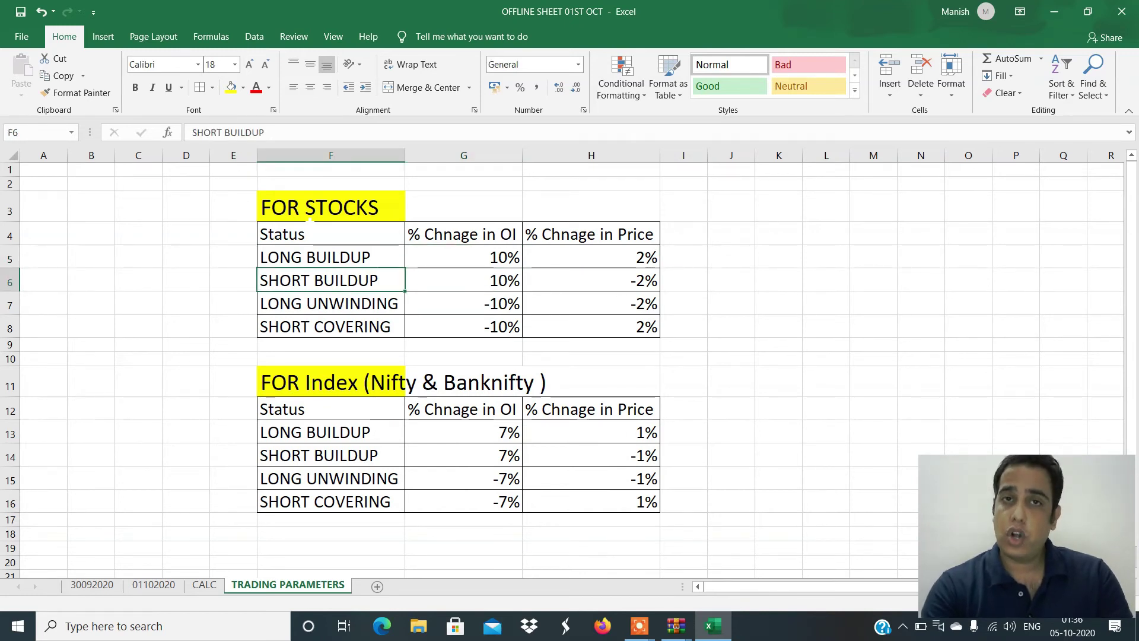
key("Right")
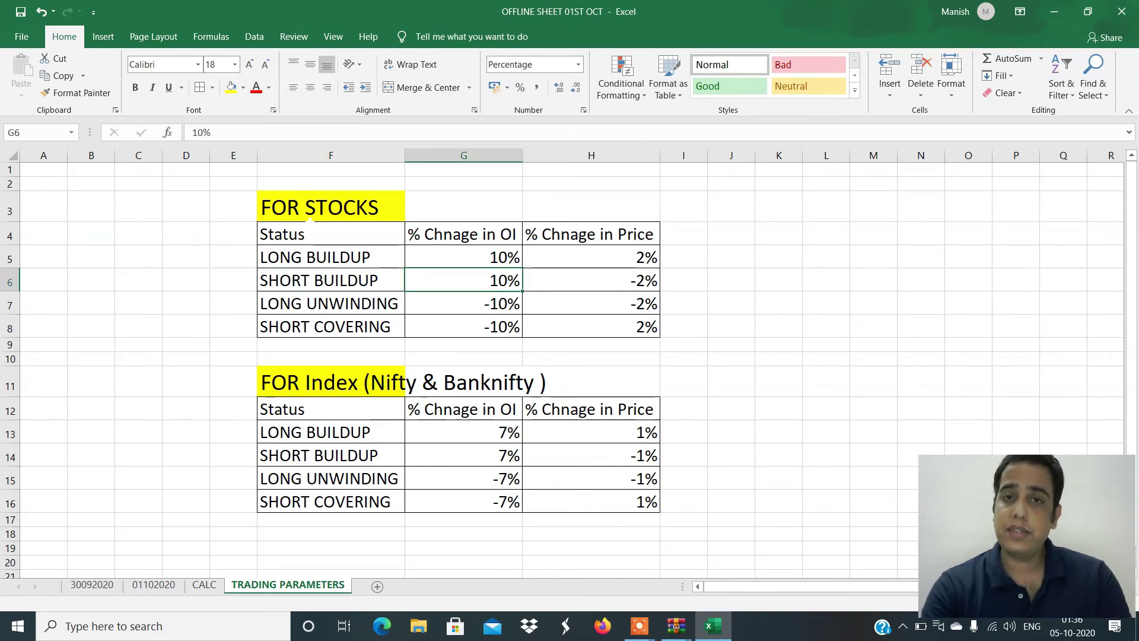
key("Right")
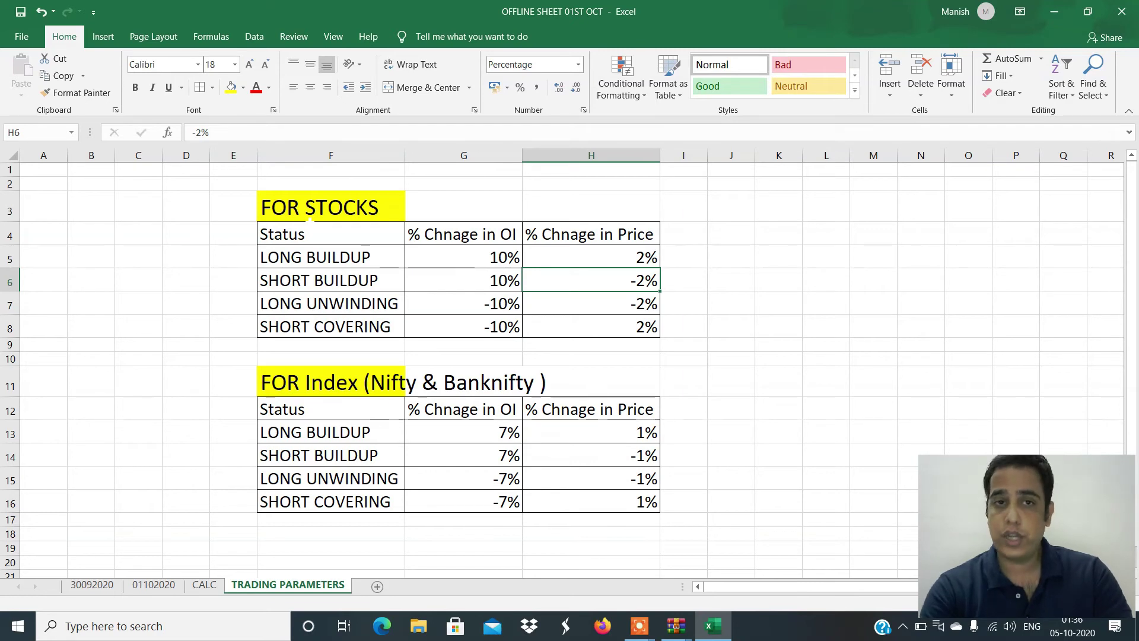
- Examine the OI and price change thresholds for LONG UNWINDING and SHORT COVERING in the FOR STOCKS table
key("Left")
key("Left")
key("Down")
key("Right")
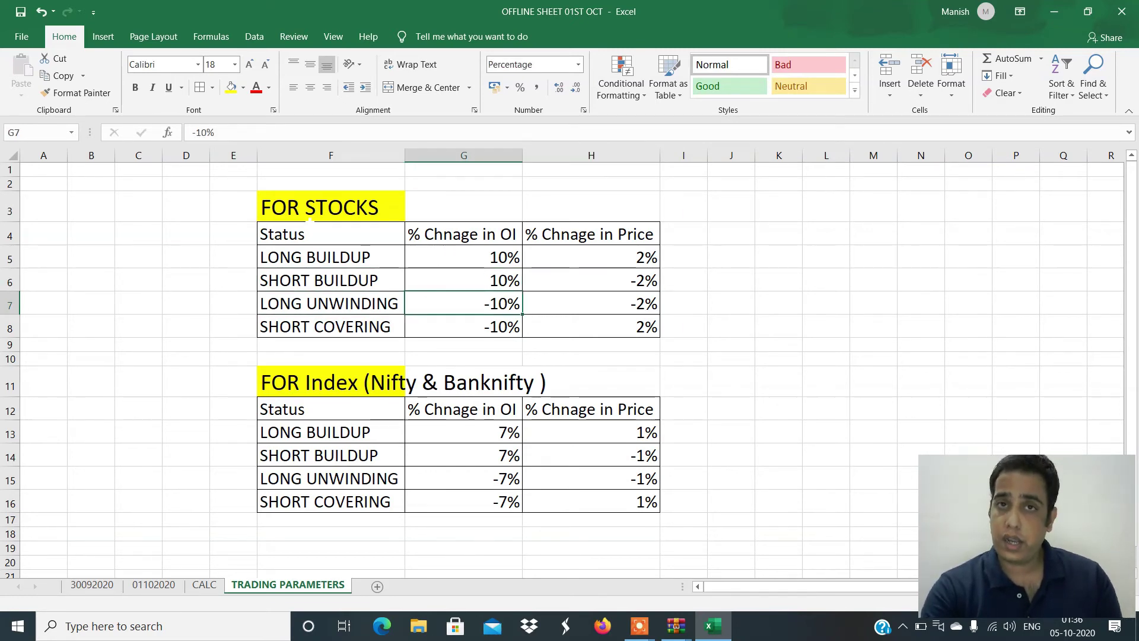
key("Right")
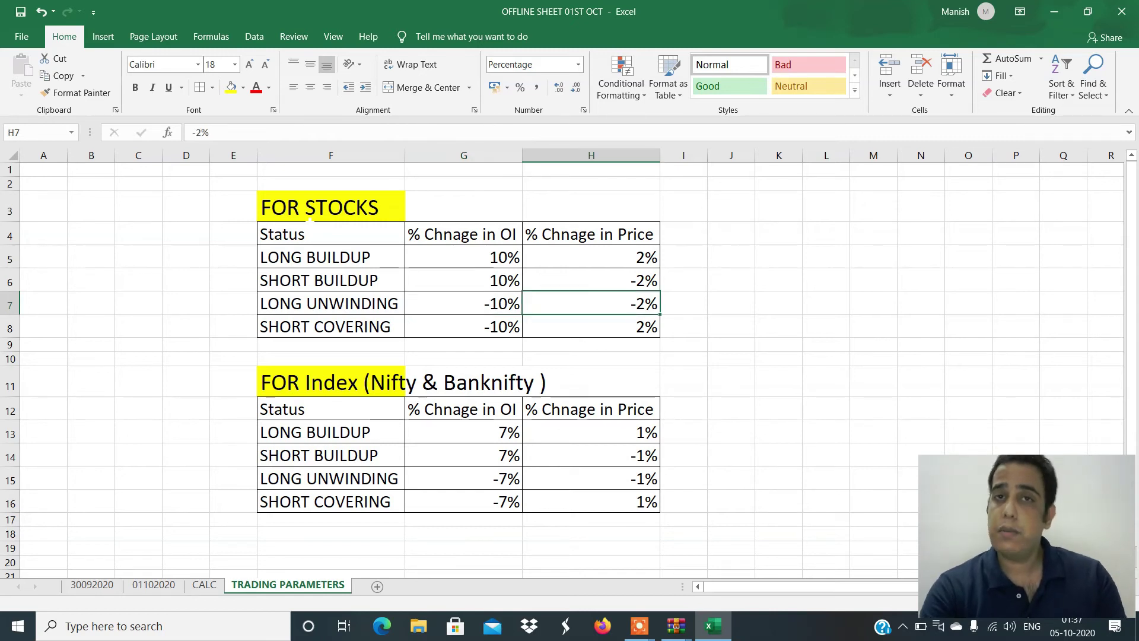
key("Left")
key("Down")
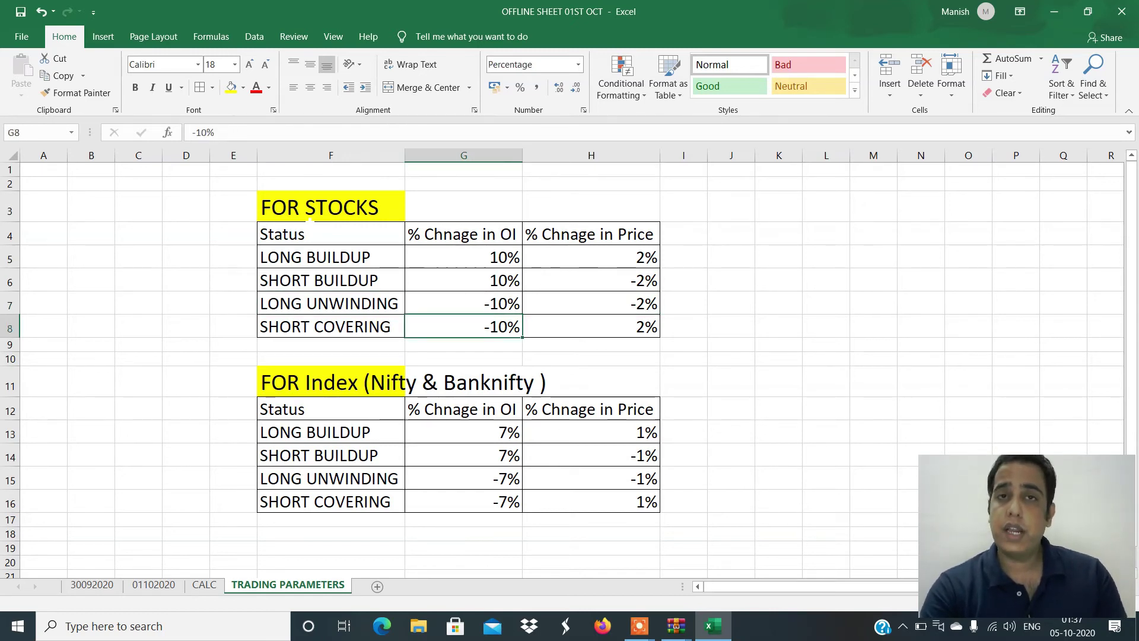
key("Right")
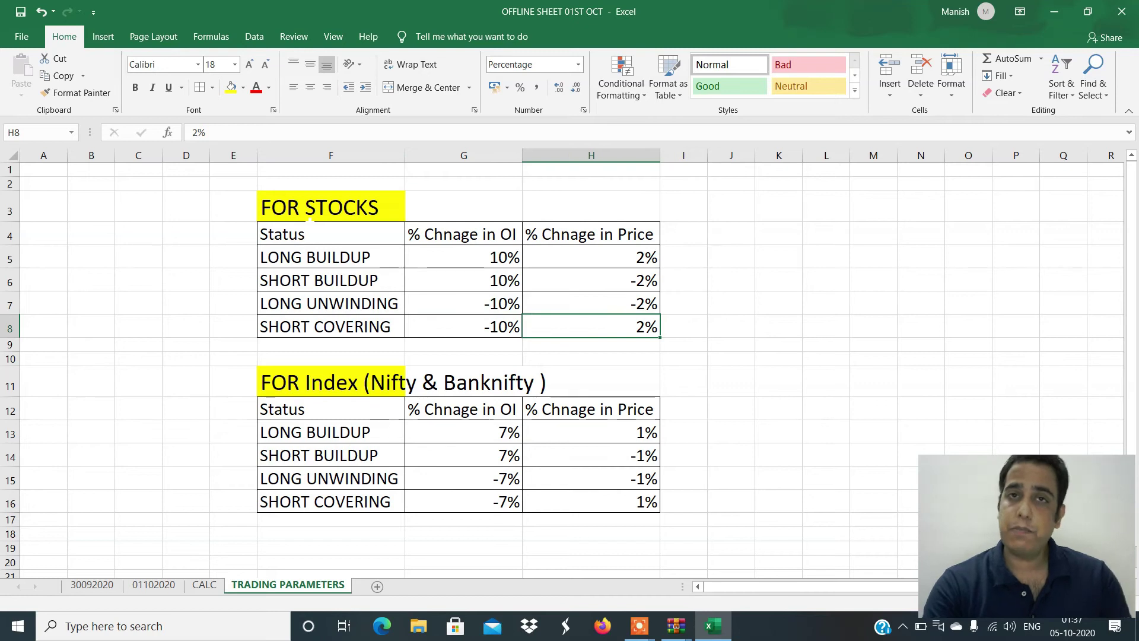
left_click(464, 234)
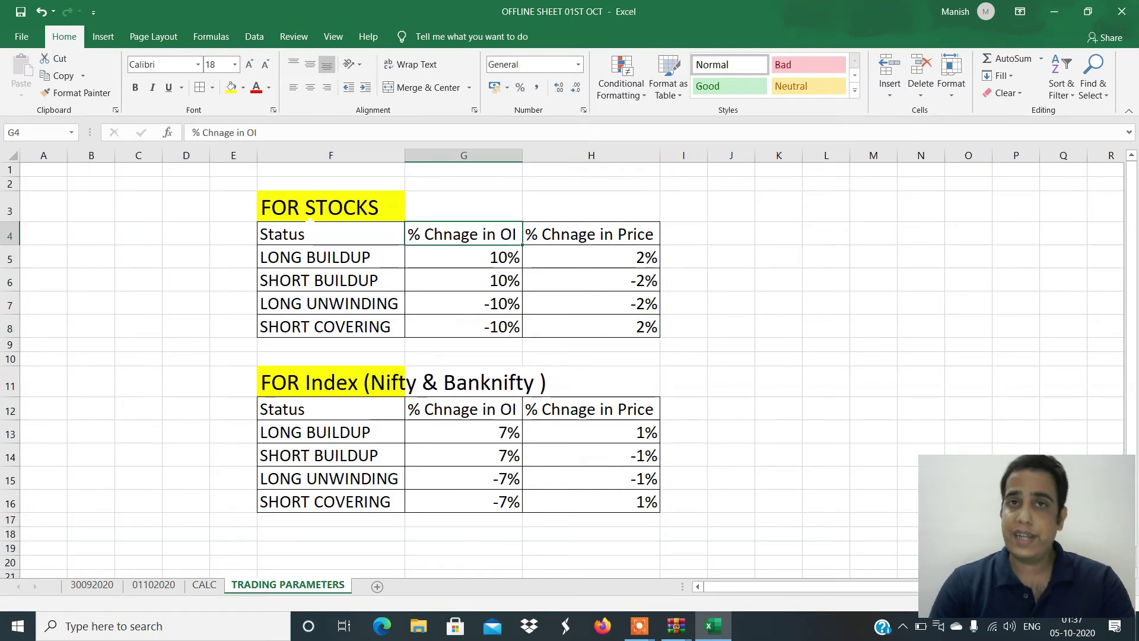
- Go through the status categories listed in the FOR Index (Nifty & Banknifty) table
key("Down")
key("Down")
key("Down")
key("Down")
key("Down")
key("Down")
key("Down")
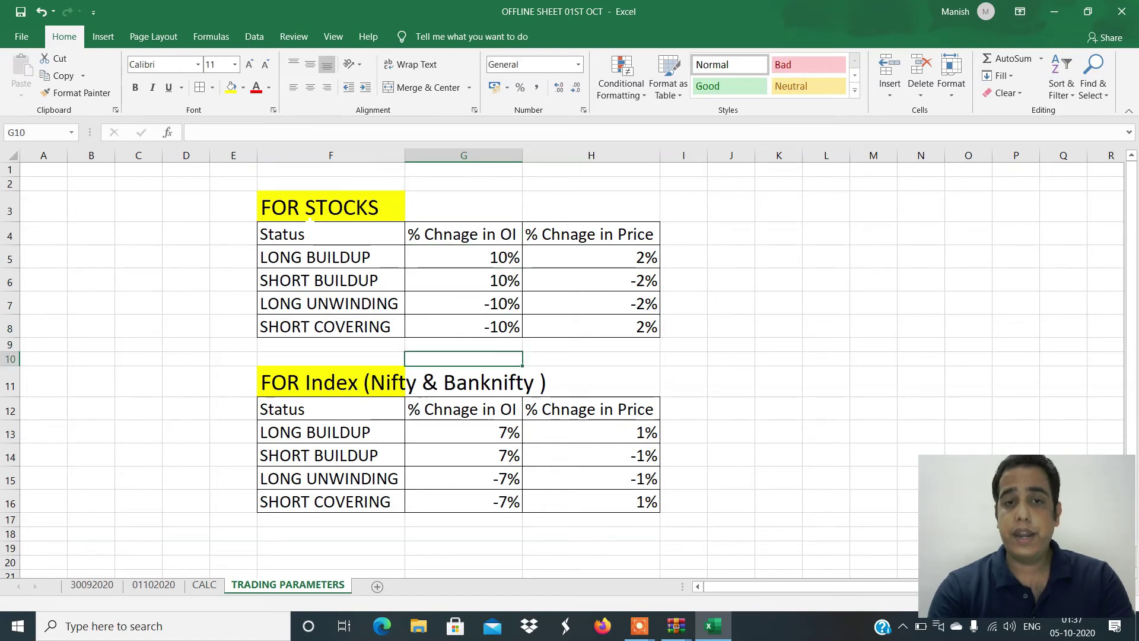
key("Left")
key("Down")
key("Down")
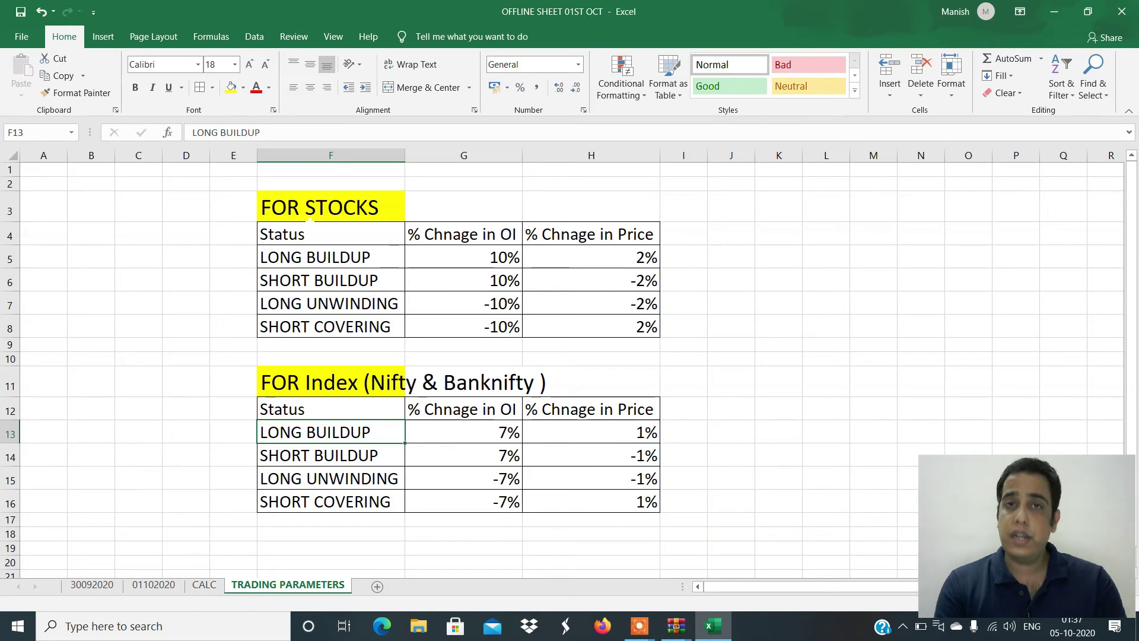
left_click(331, 478)
left_click(330, 501)
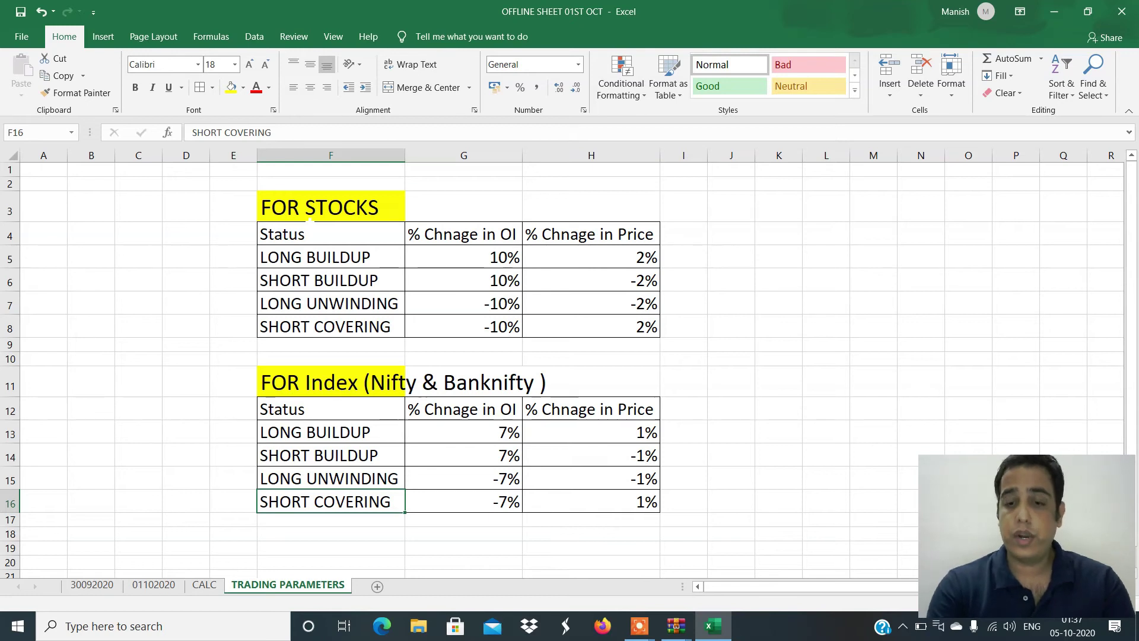
left_click(330, 533)
- Examine the OI and price change thresholds for LONG BUILDUP and SHORT BUILDUP in the index table
key("Up")
key("Up")
key("Up")
key("Up")
key("Up")
key("Right")
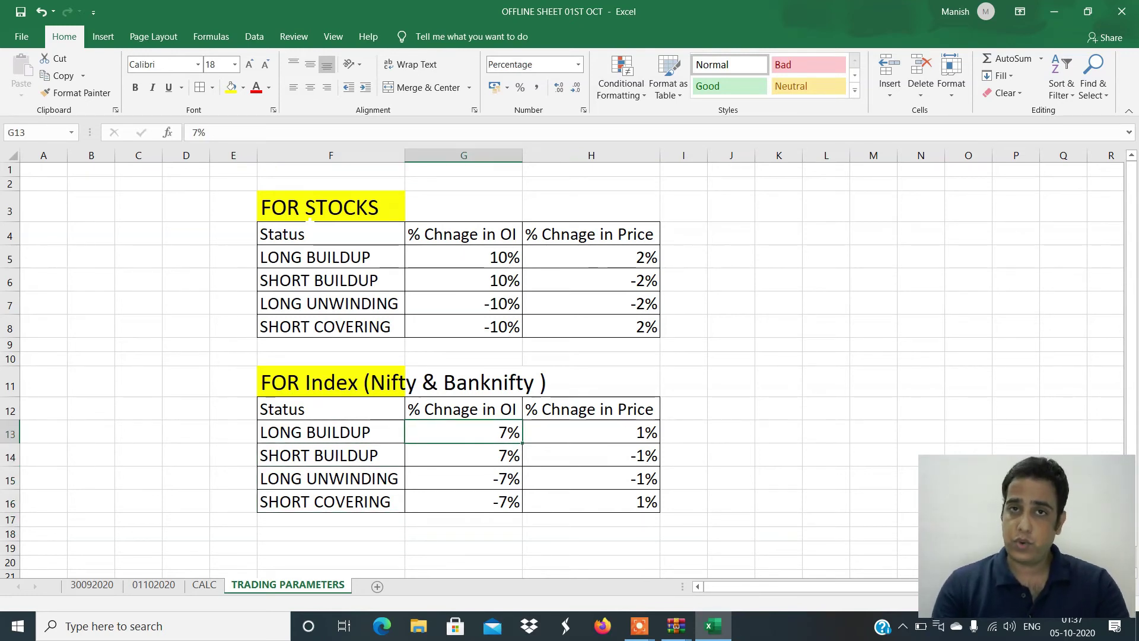
left_click(591, 432)
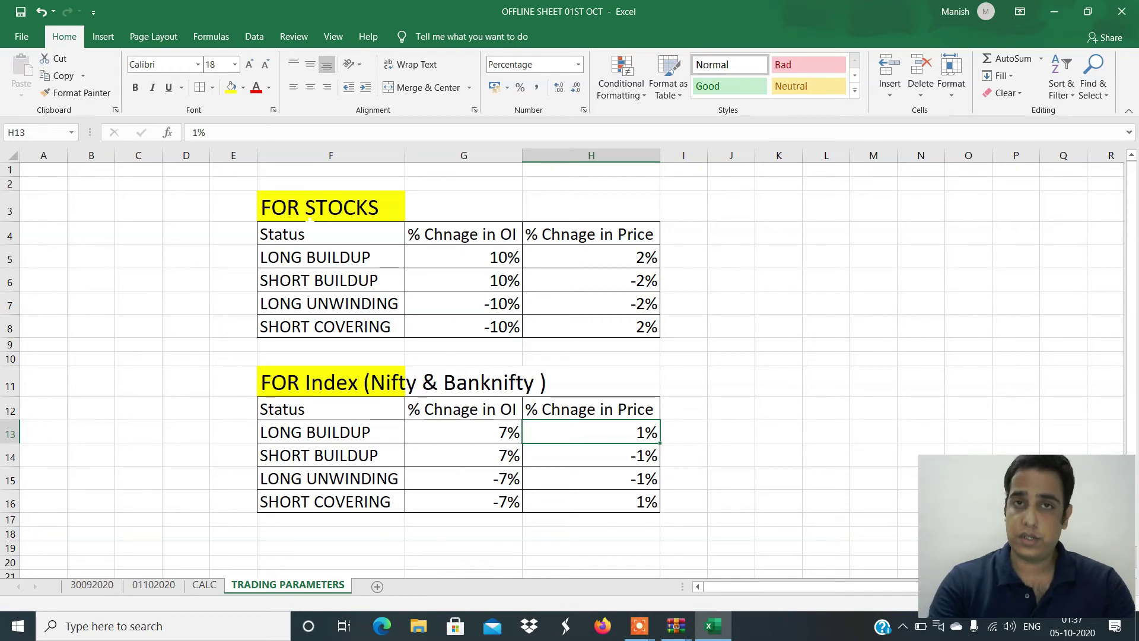
key("Down")
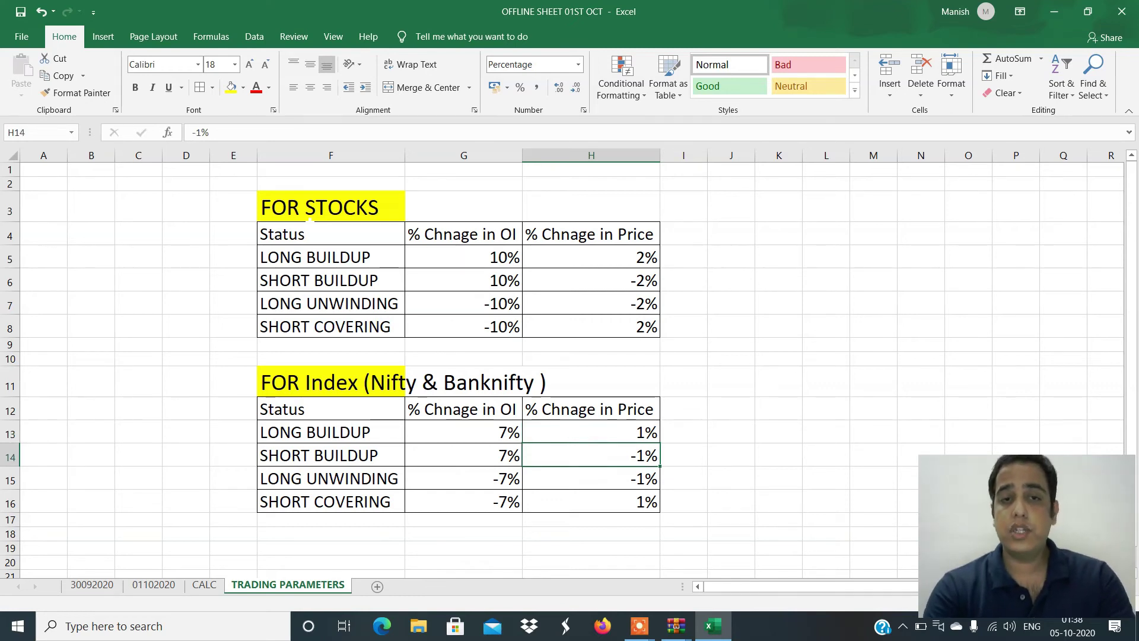
key("Left")
key("Left")
key("Right")
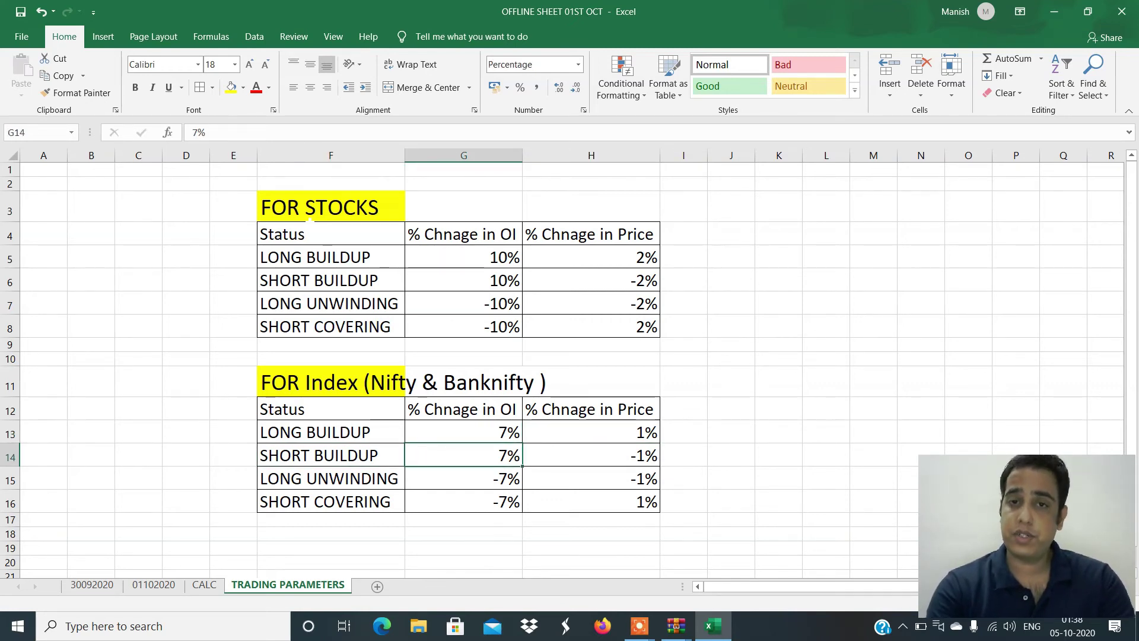
key("Right")
key("Left")
key("Left")
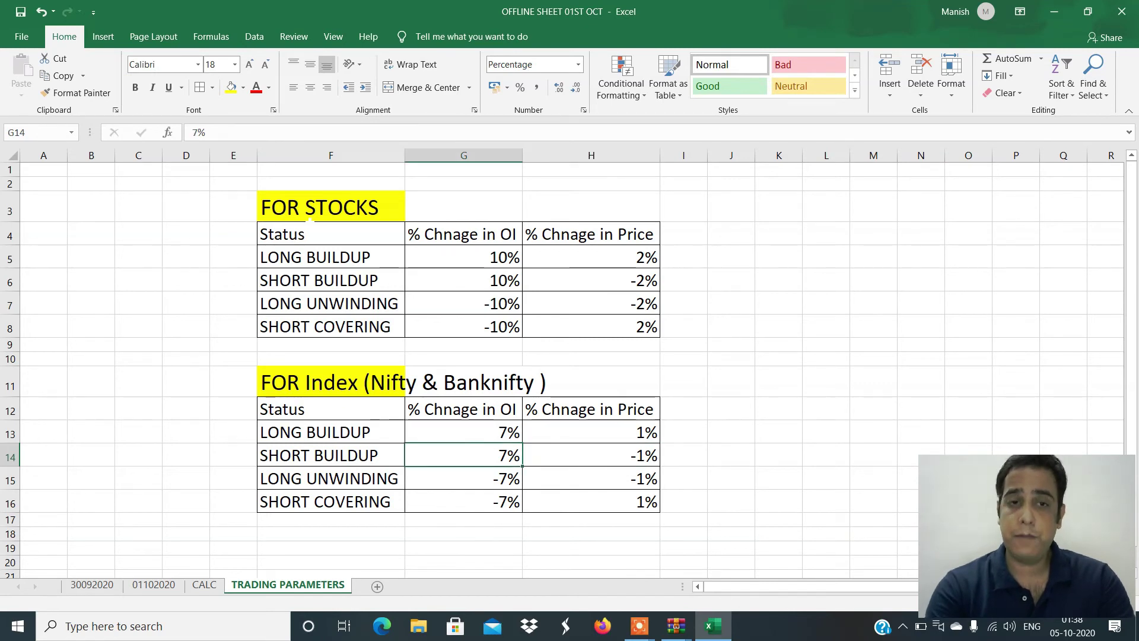
- Examine the OI and price change thresholds for LONG UNWINDING and SHORT COVERING in the FOR Index (Nifty & Banknifty) table
key("Down")
key("Right")
key("Right")
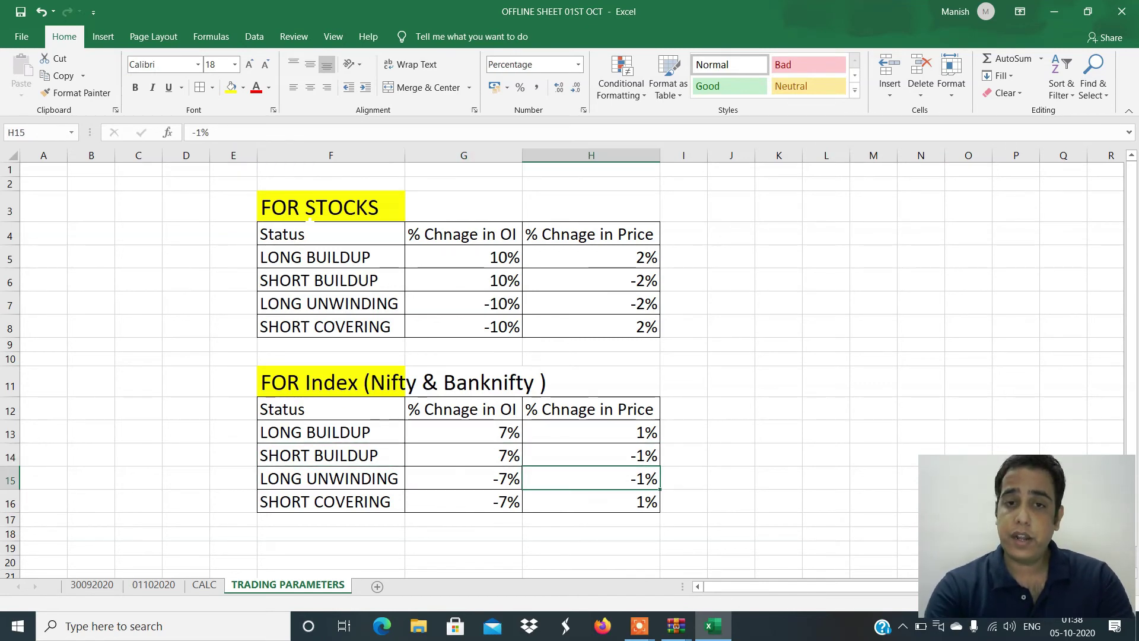
key("Left")
key("Right")
key("Left")
key("Left")
key("Down")
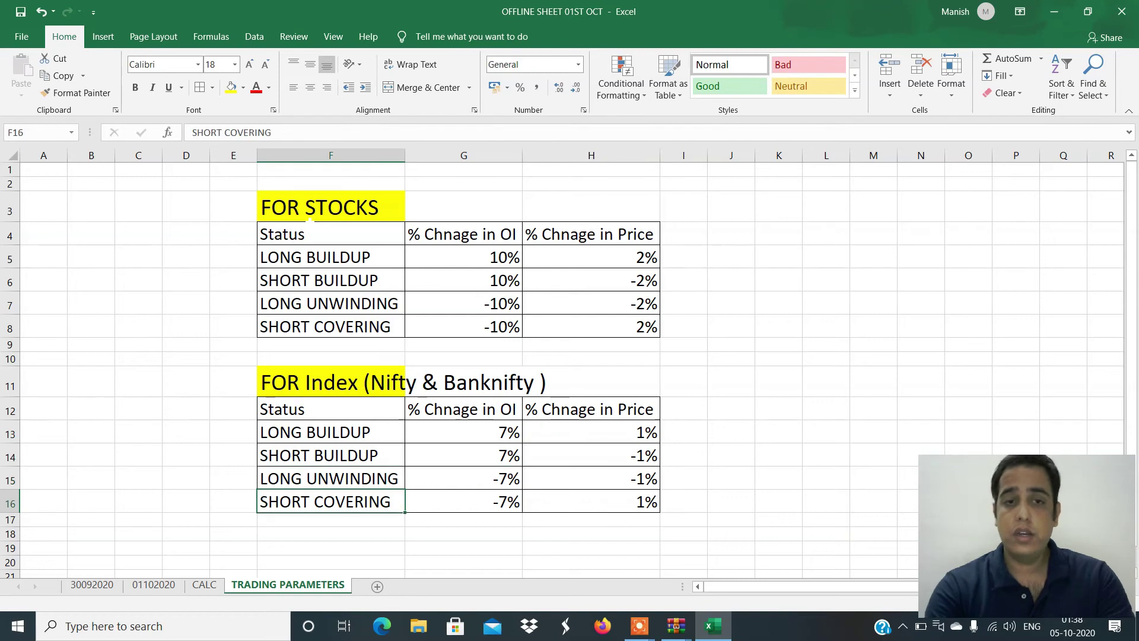
key("Right")
key("Right")
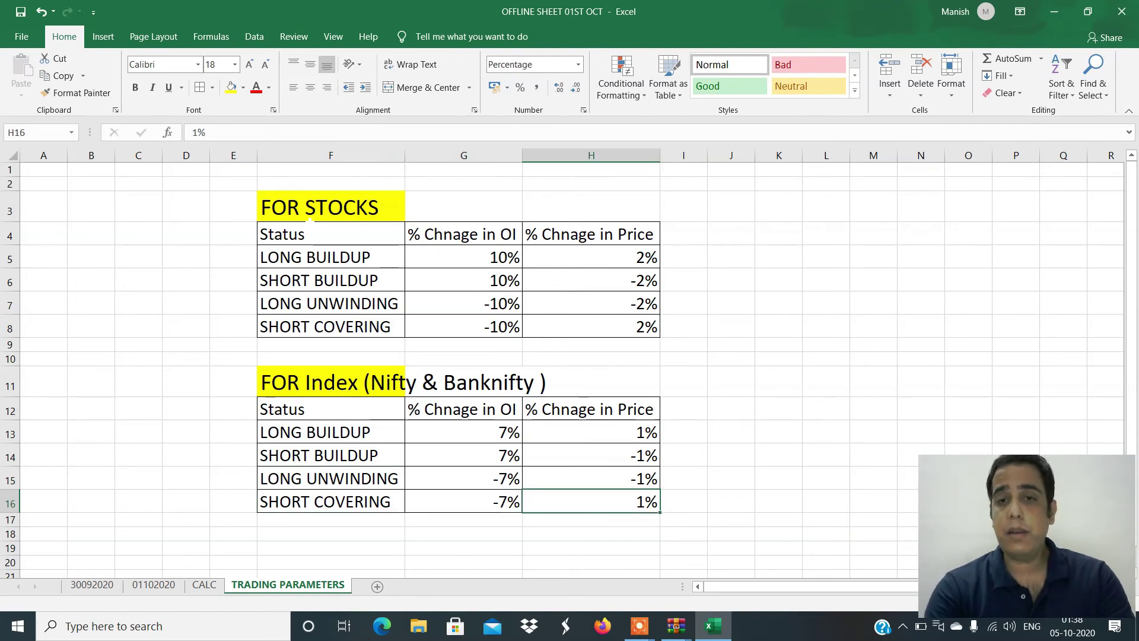
key("Left")
key("Left")
key("Up")
key("Up")
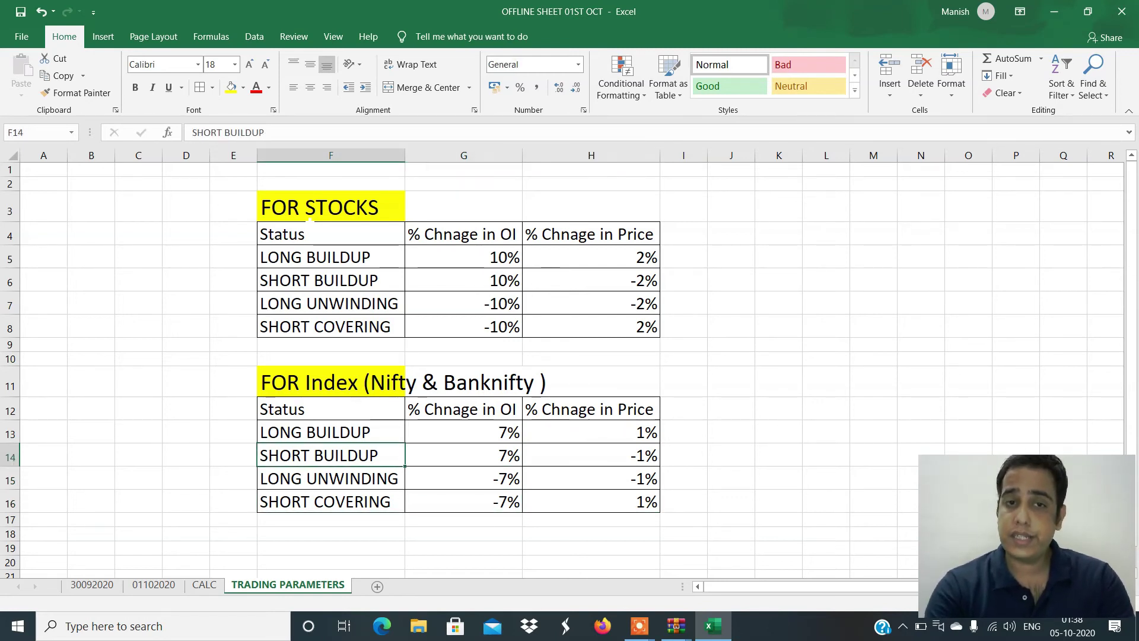
left_click(330, 359)
left_click(309, 217)
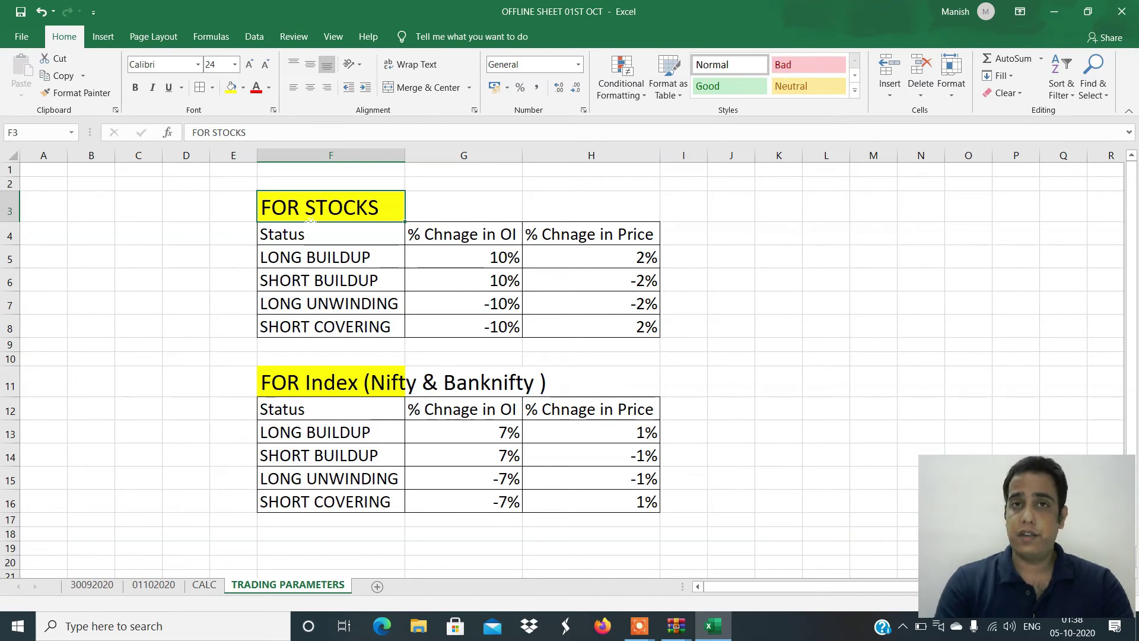
left_click(868, 270)
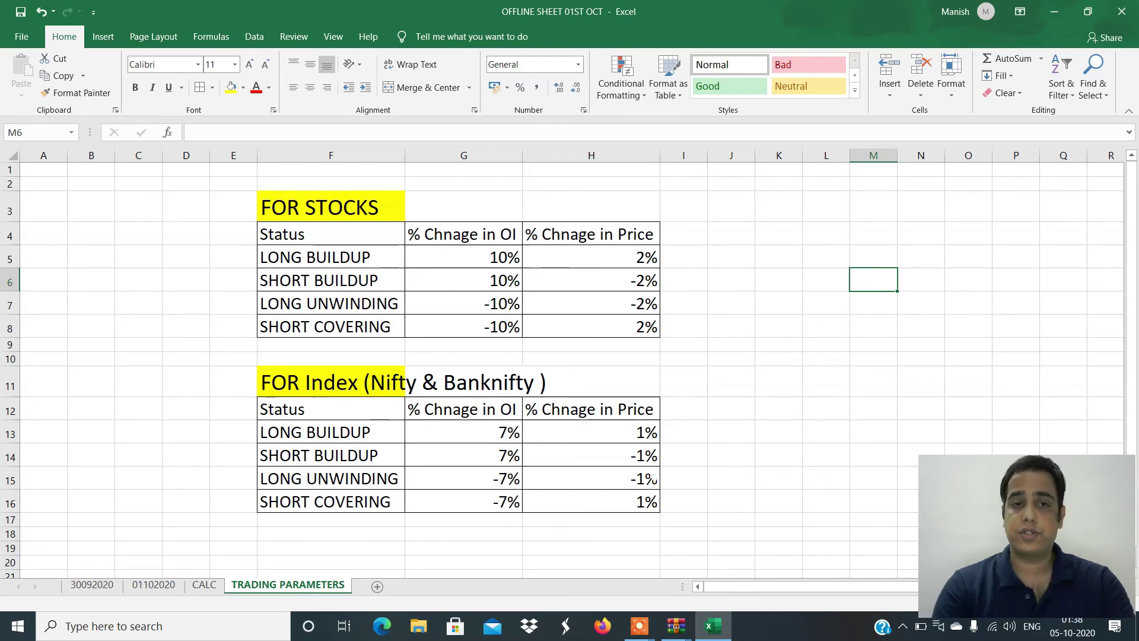
- Sort the CALC sheet by % Change in OI from largest to smallest
left_click(199, 587)
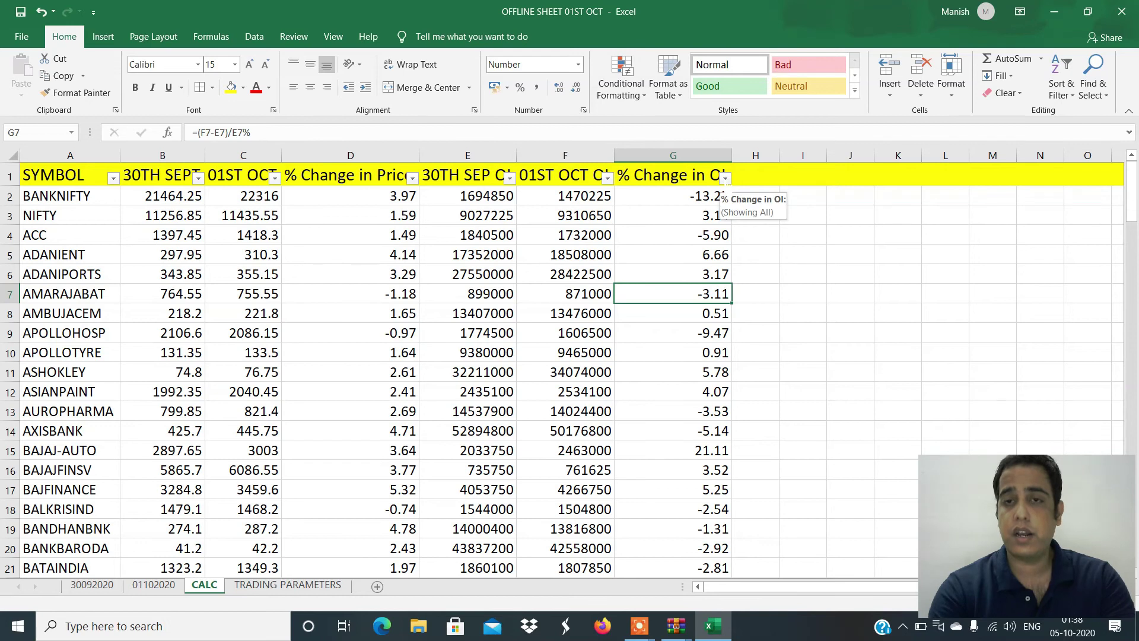
left_click(725, 178)
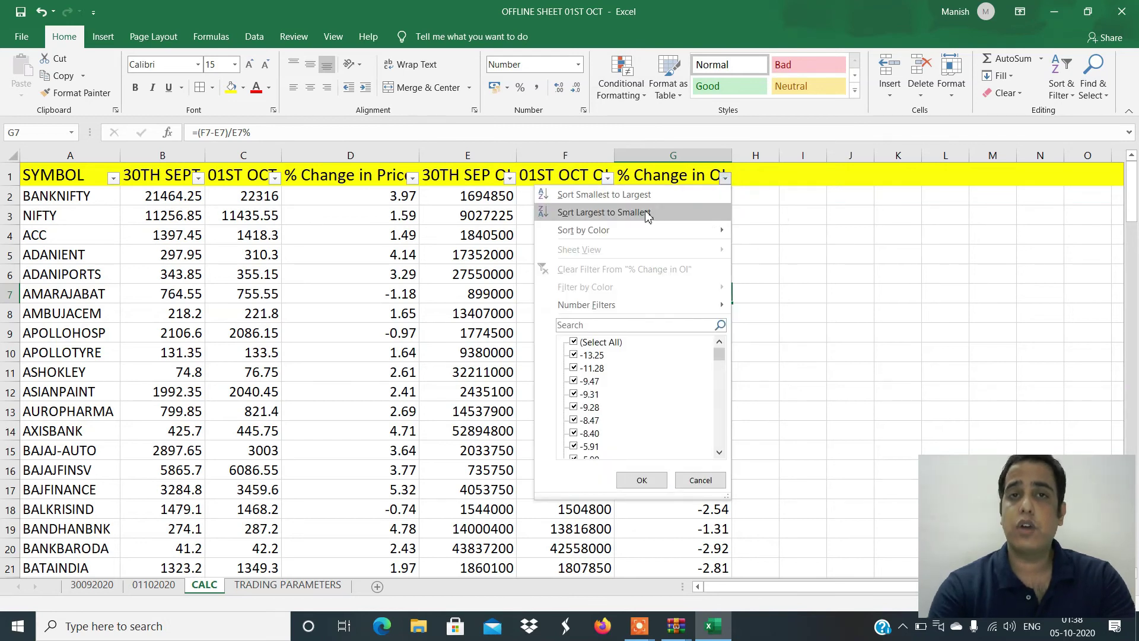
left_click(647, 214)
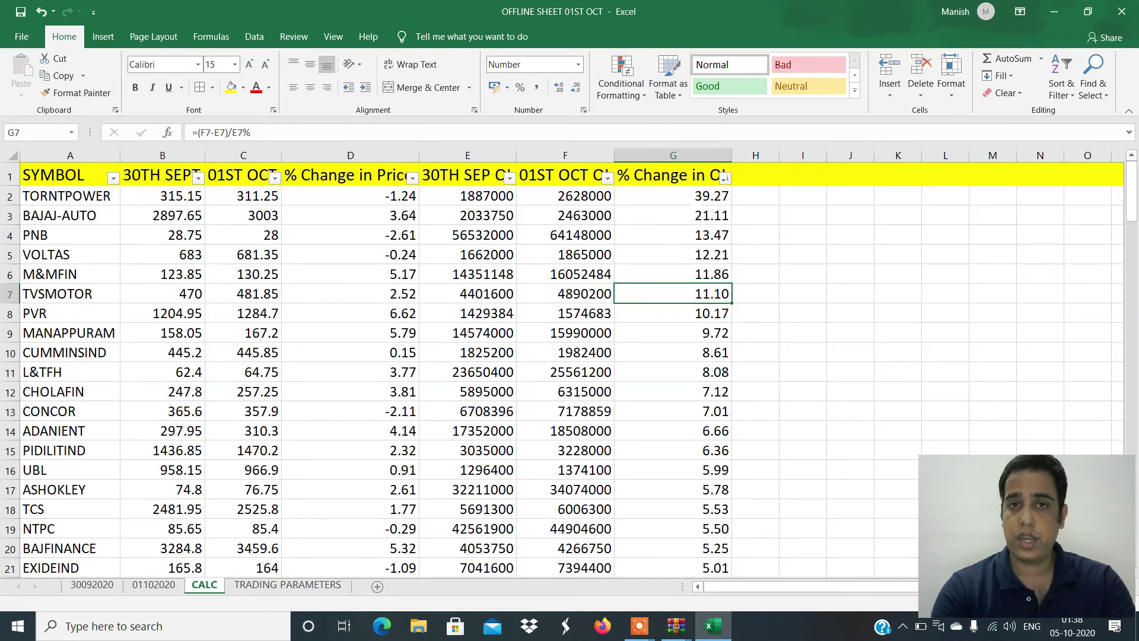
- Compare the TORNTPOWER row's OI and price changes with the SHORT BUILDUP thresholds for stocks in the TRADING PARAMETERS sheet
key("Up")
key("Up")
key("Up")
key("Up")
key("Up")
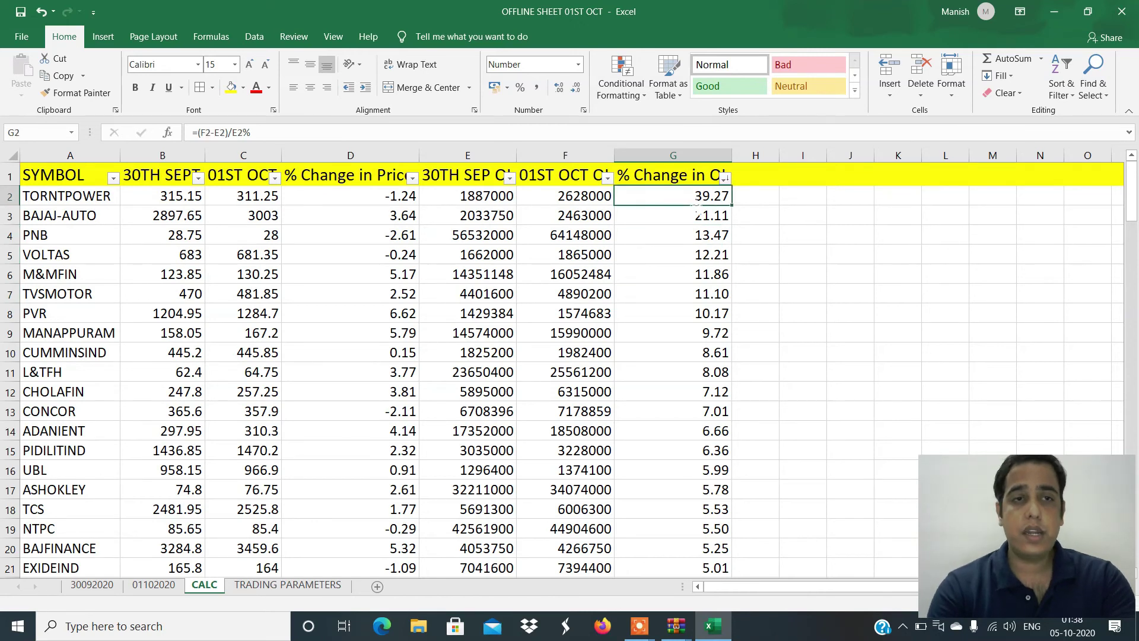
key("shift+Left")
key("shift+Left")
key("shift+Left")
key("shift+Left")
key("shift+Left")
key("shift+Left")
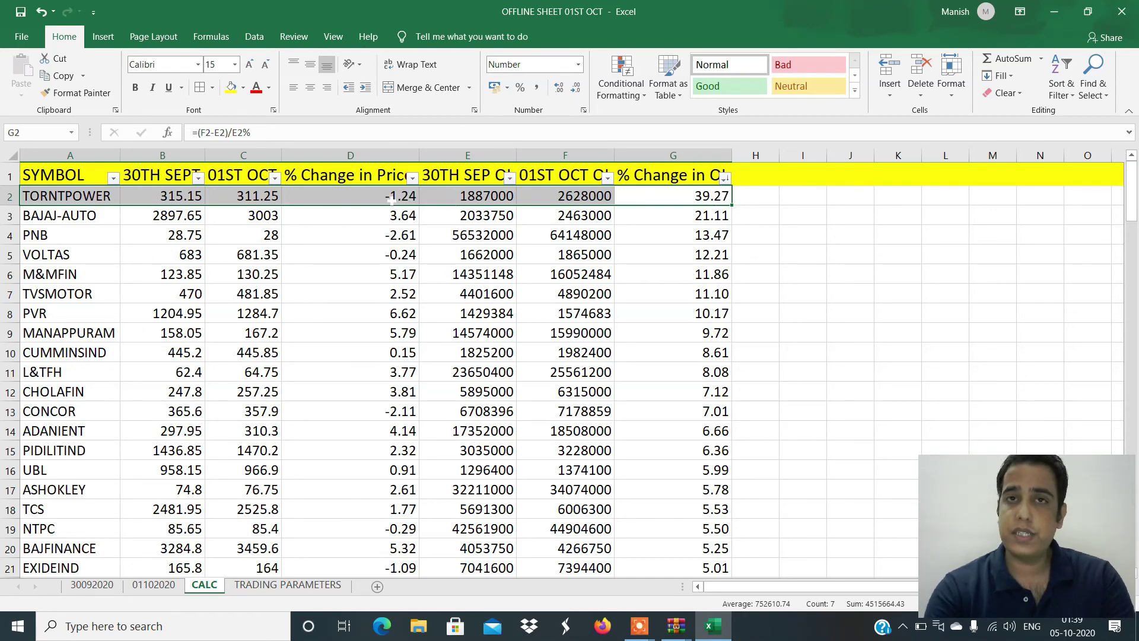
left_click(288, 585)
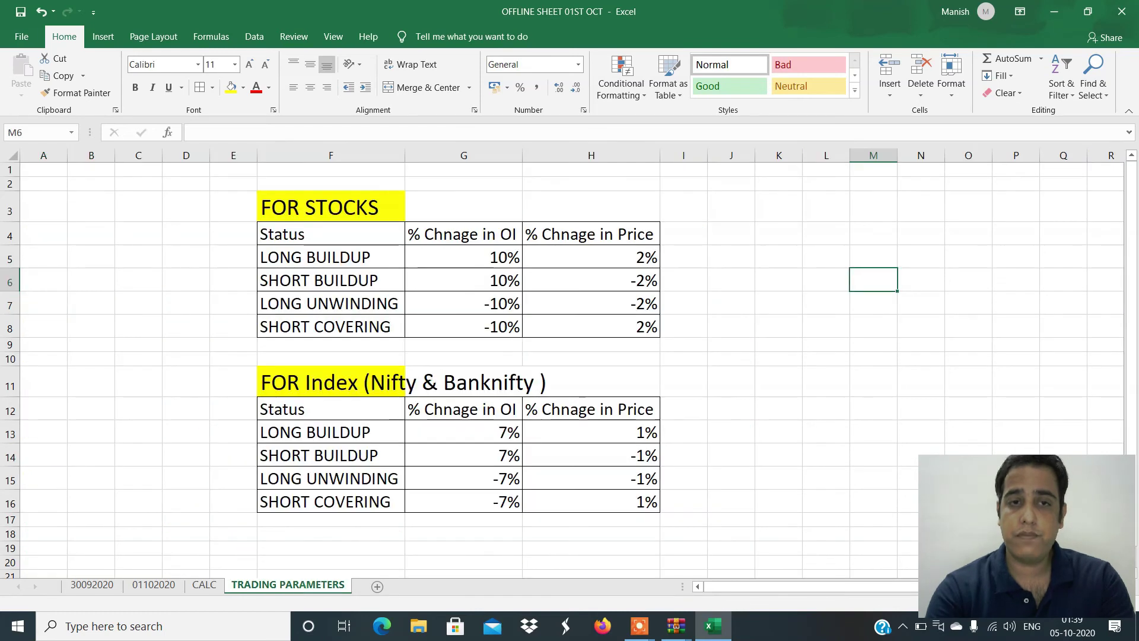
left_click(469, 280)
left_click(593, 280)
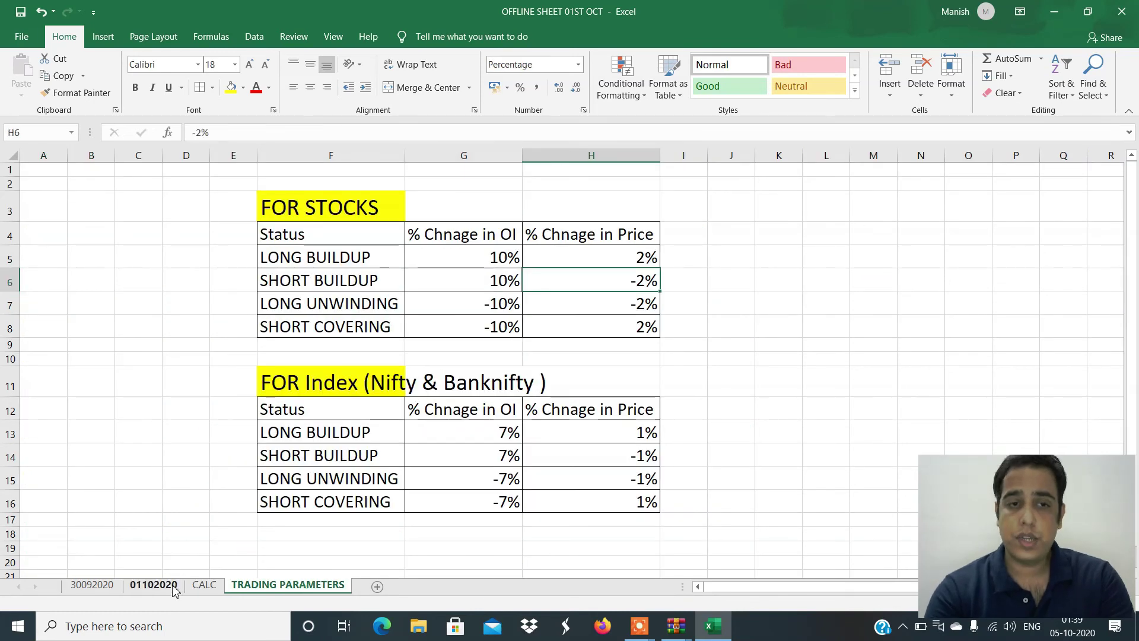
- Shade the BAJAJ-AUTO row of the CALC sheet light blue, from SYMBOL through % Change in OI
left_click(201, 586)
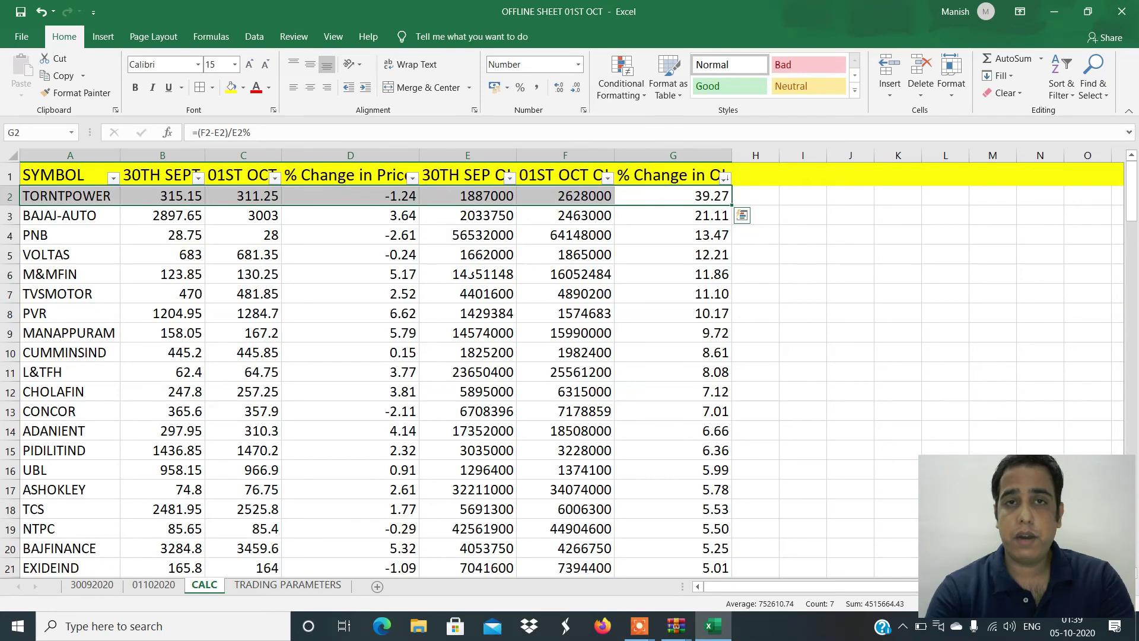
key("Down")
key("Left")
key("Left")
key("Left")
key("Left")
key("Left")
key("Left")
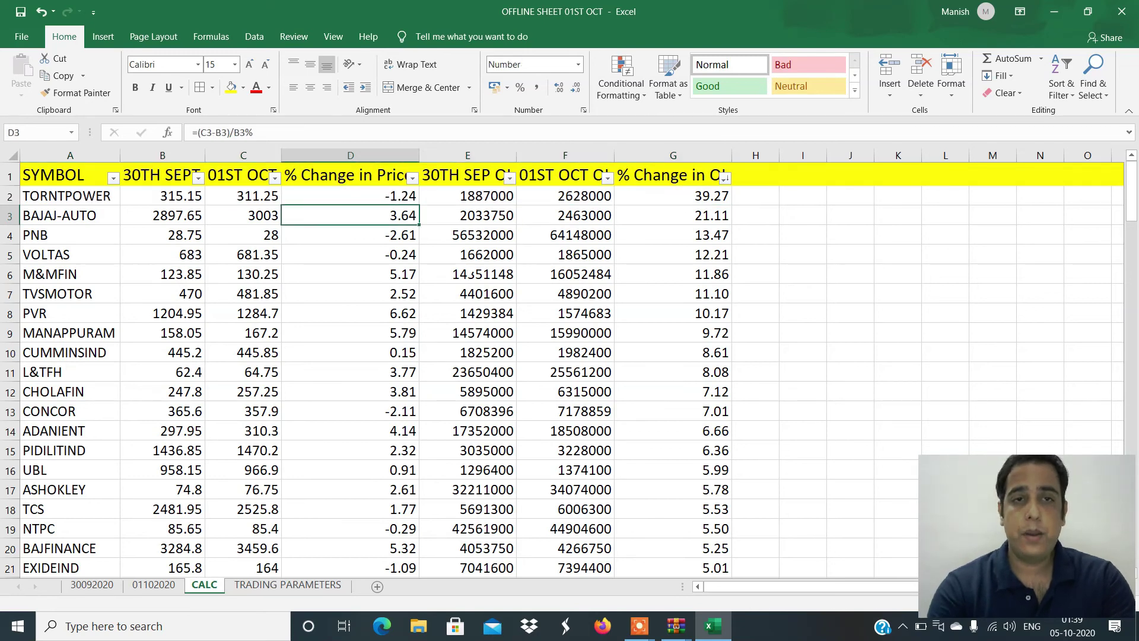
key("ctrl+shift+Right")
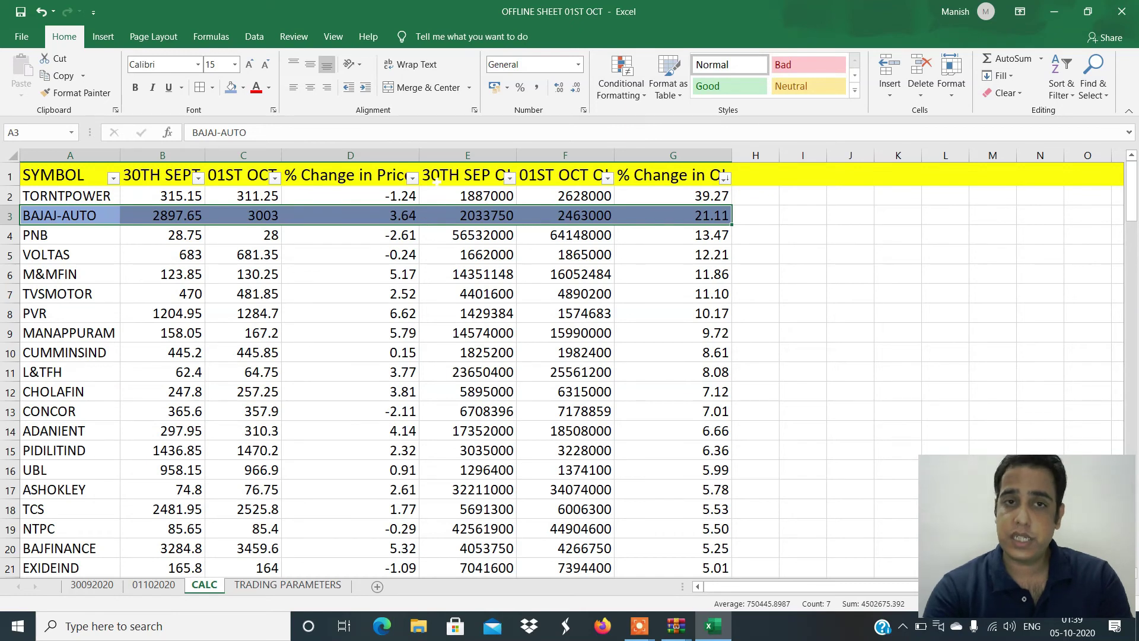
- Check the LONG BUILDUP thresholds for OI and price change in the FOR STOCKS table of the TRADING PARAMETERS sheet
left_click(320, 588)
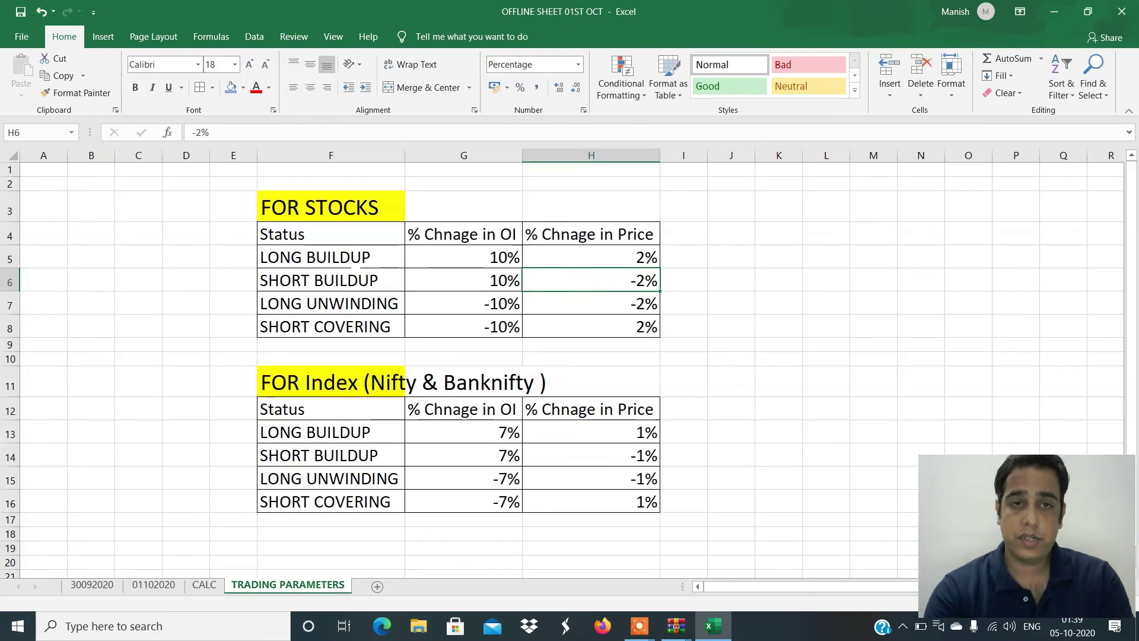
left_click(355, 265)
left_click(416, 261)
left_click(593, 263)
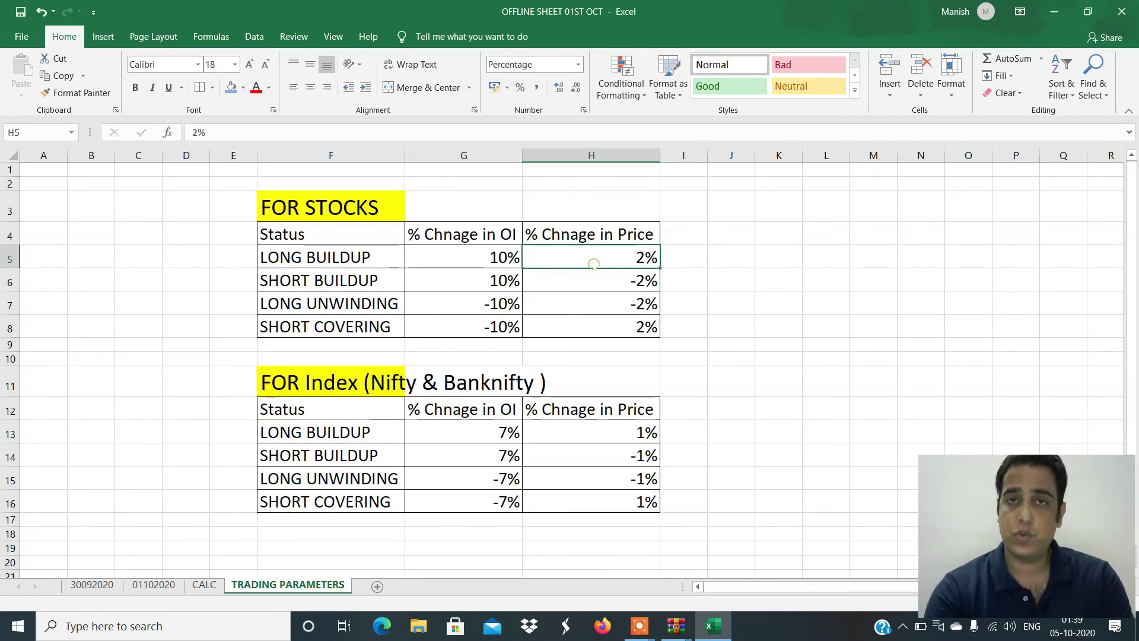
- Shade the PNB row of the CALC sheet light orange, from SYMBOL through % Change in OI
left_click(209, 586)
key("shift+Right")
key("shift+Right")
key("shift+Right")
key("shift+Right")
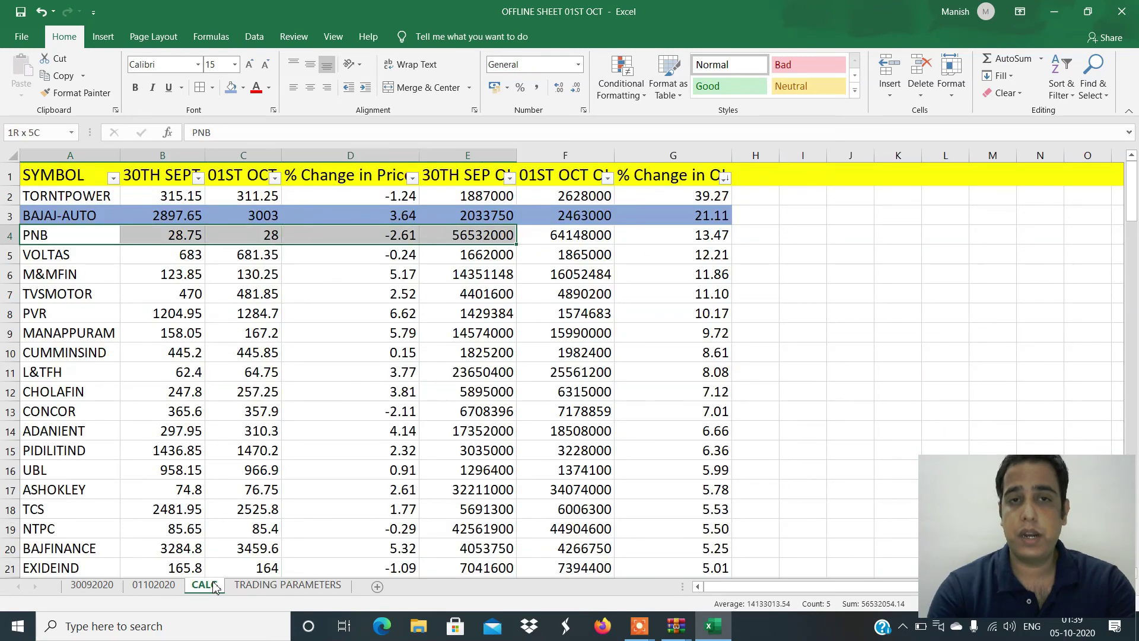
key("shift+Right")
key("shift+Right")
key("F4")
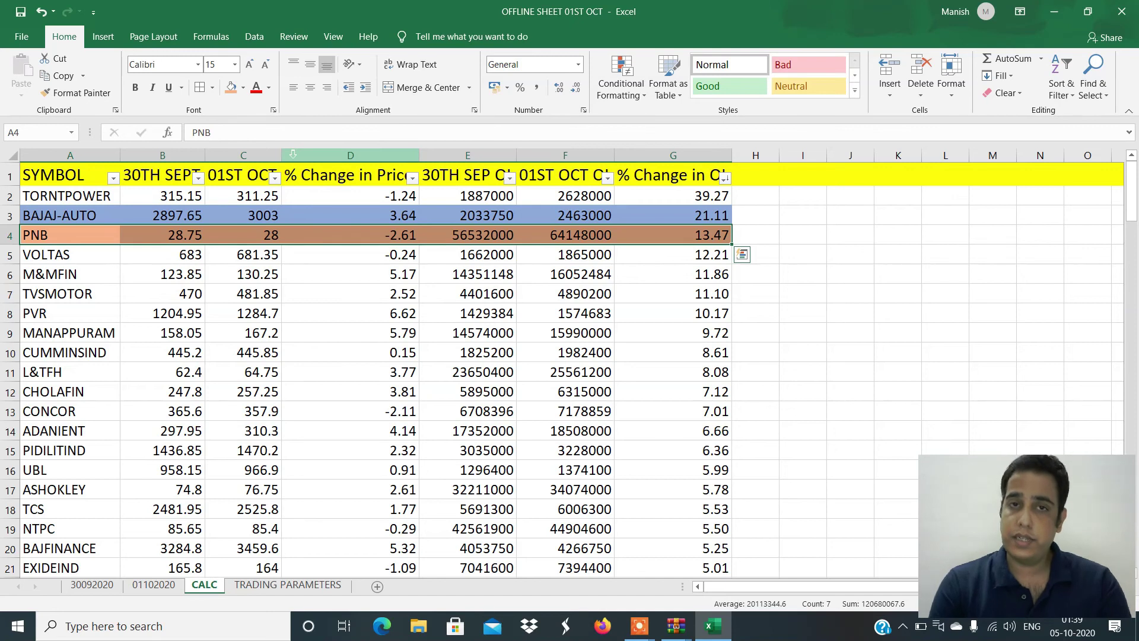
- Shade the M&MFIN, TVSMOTOR and PVR rows light blue, from SYMBOL through % Change in OI
key("Down")
key("Down")
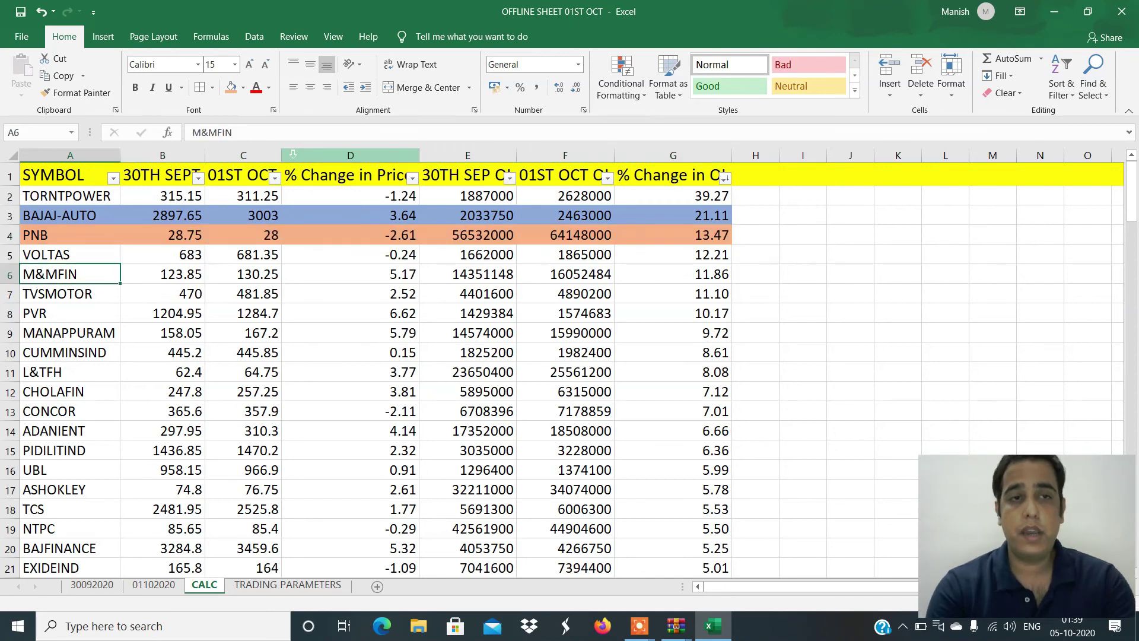
key("shift+Down")
key("shift+Right")
key("shift+Right")
key("shift+Right")
key("shift+Down")
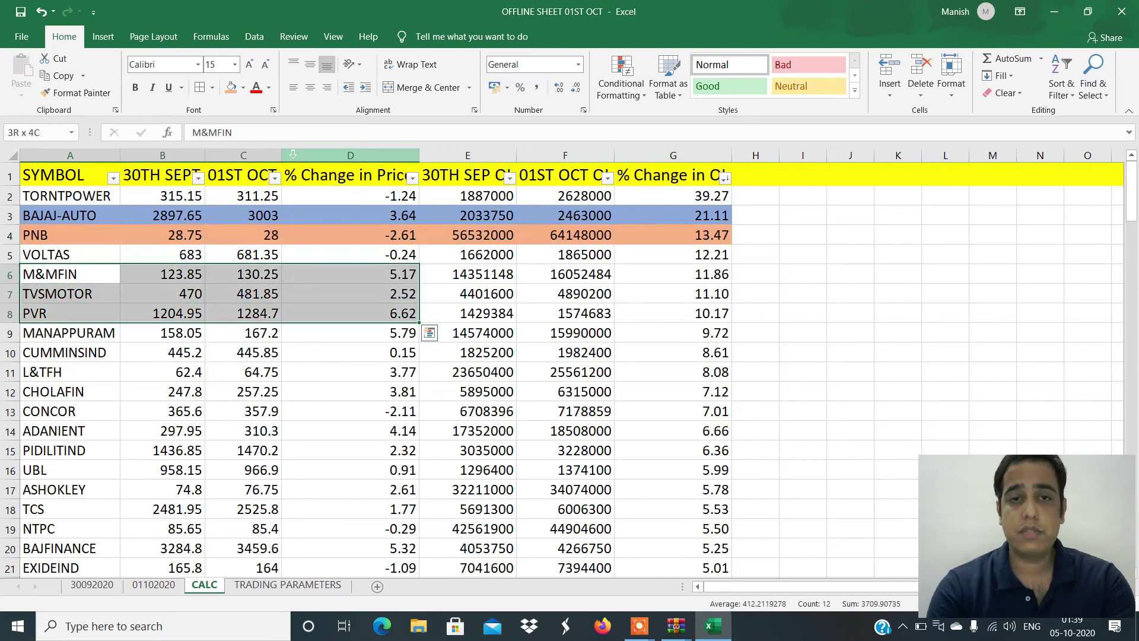
key("shift+Right")
key("shift+Right")
key("shift+Right")
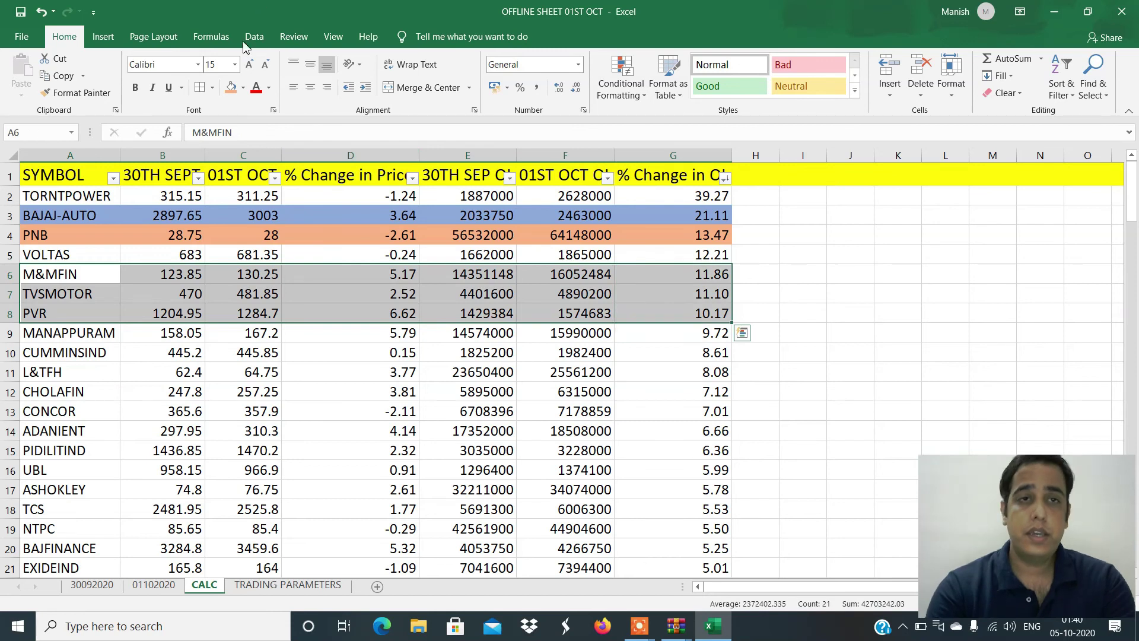
left_click(244, 88)
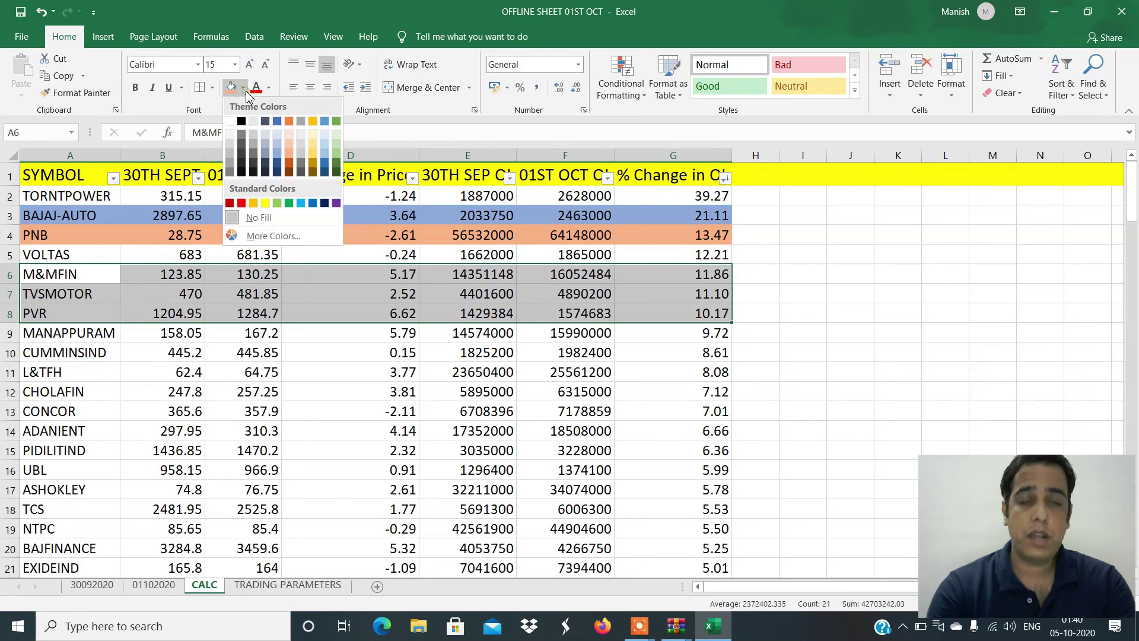
left_click(277, 152)
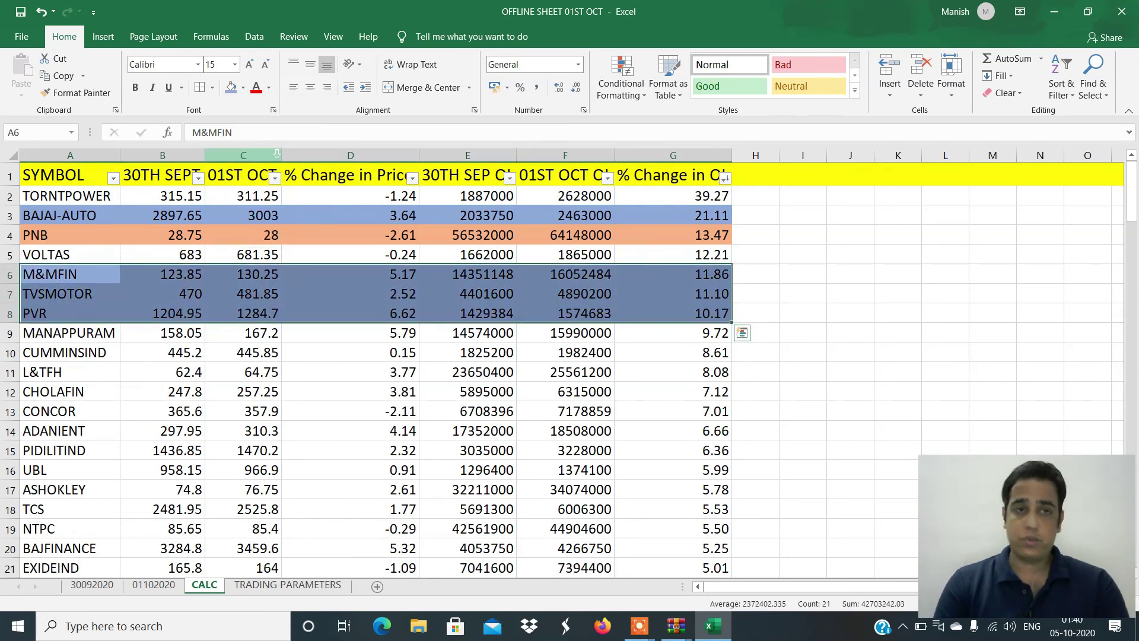
- Check the % Change in OI of the MANAPPURAM row against the buildup threshold for stocks
key("Down")
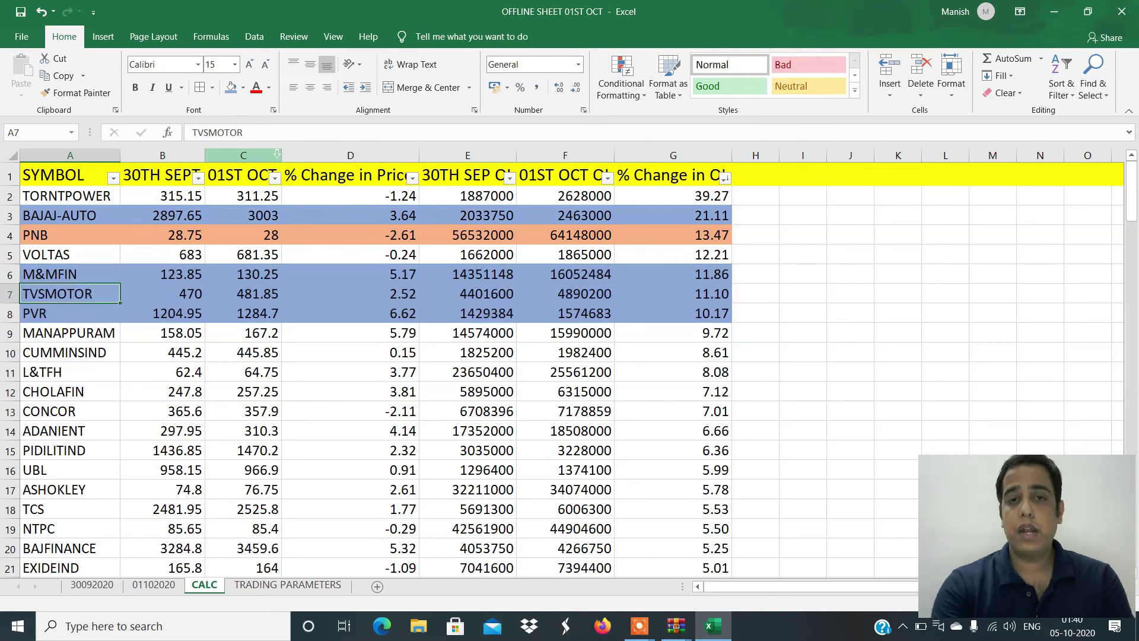
key("Down")
key("Right")
key("Right")
key("Right")
key("Right")
key("Right")
key("Right")
key("Down")
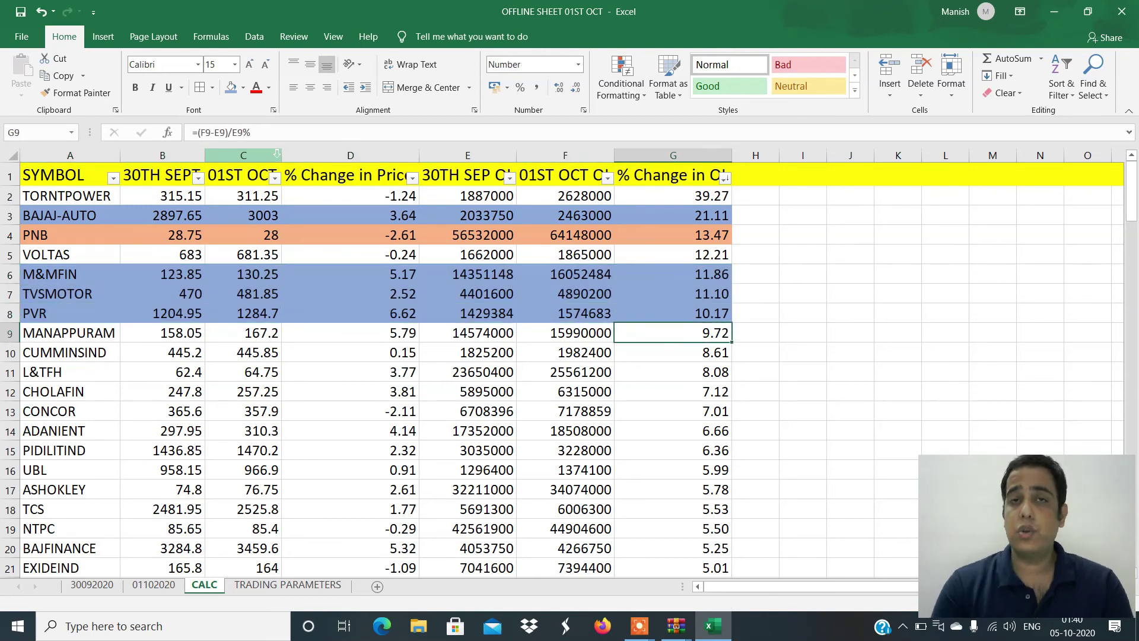